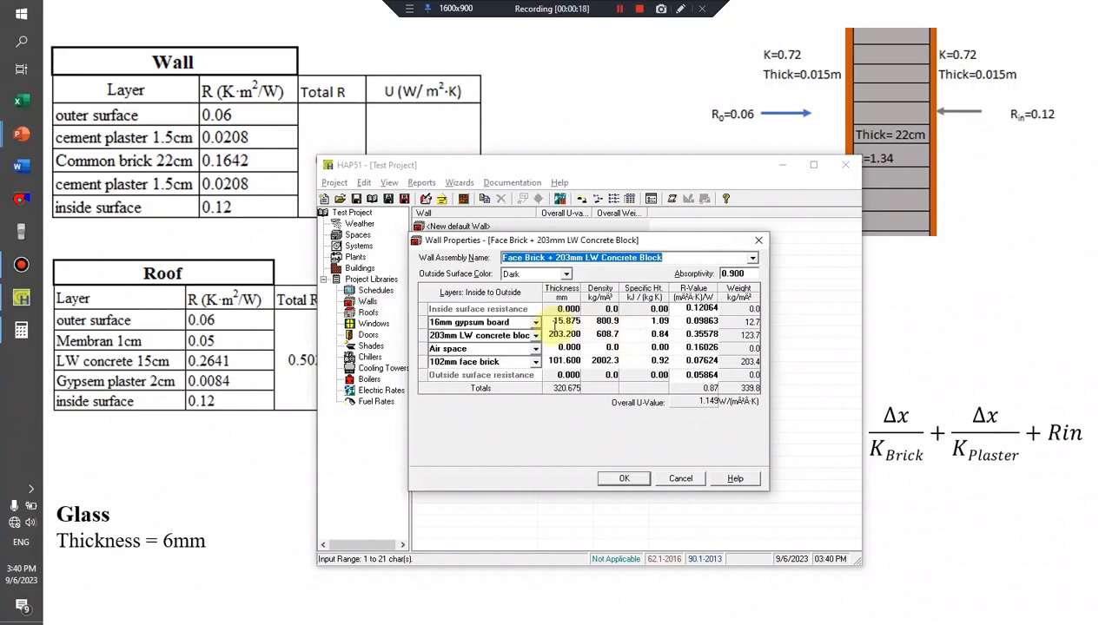
Name the wall assembly "Wall".
{"action": "left_click", "coordinate": [521, 322]}
{"action": "left_click", "coordinate": [669, 259]}
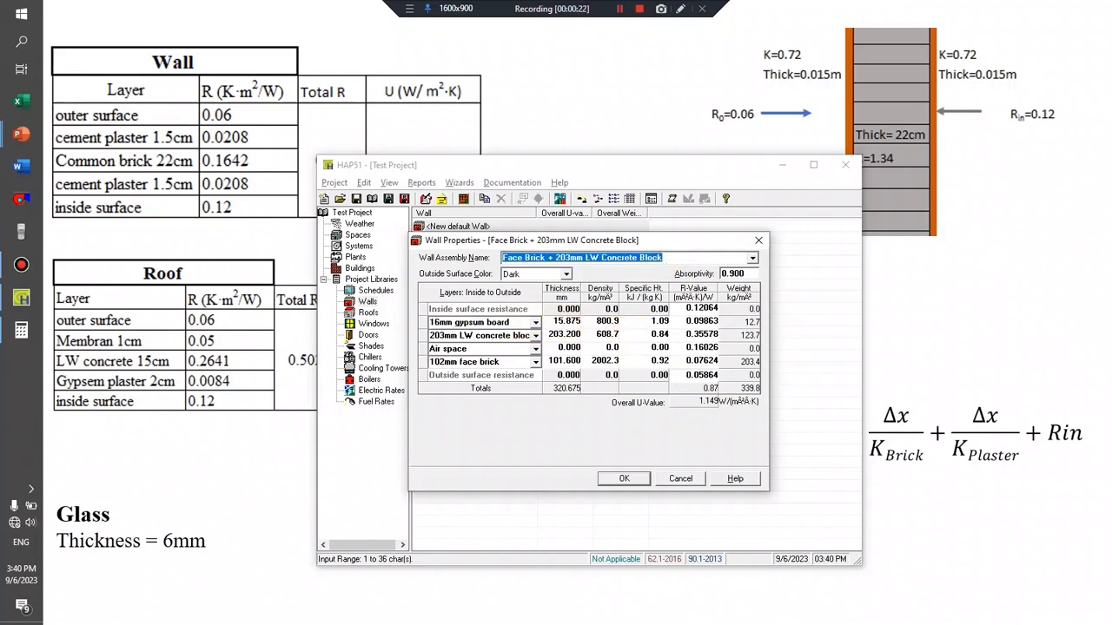
{"action": "type", "text": "Wall"}
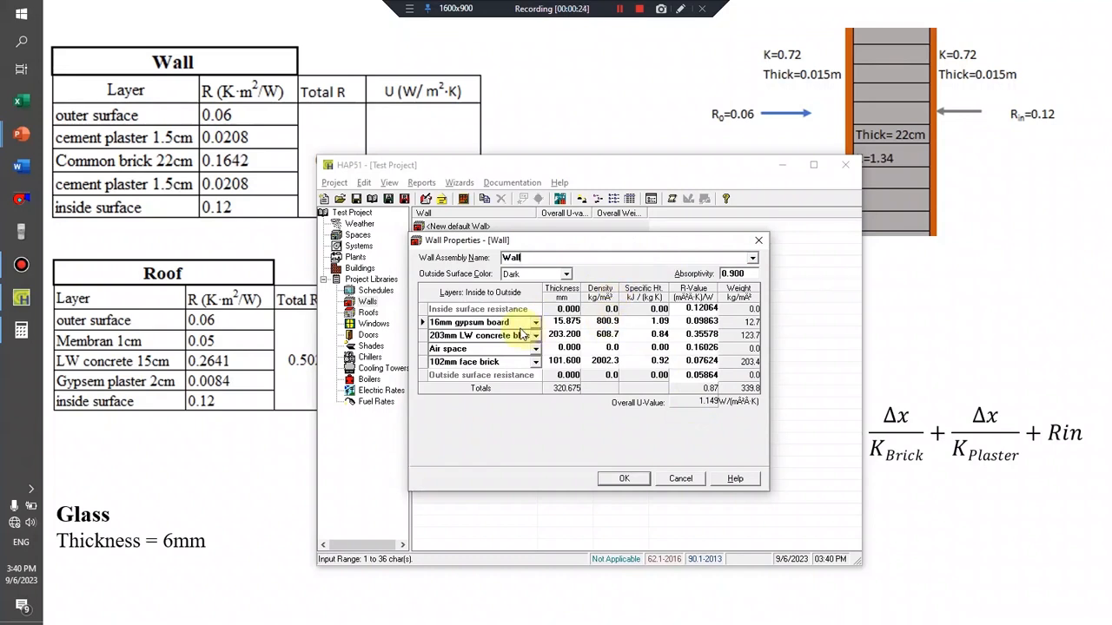
Rename the 16mm gypsum board layer "Cement plaster 1.5cm" and the LW concrete block layer "common brick 22cm".
{"action": "left_click", "coordinate": [511, 322]}
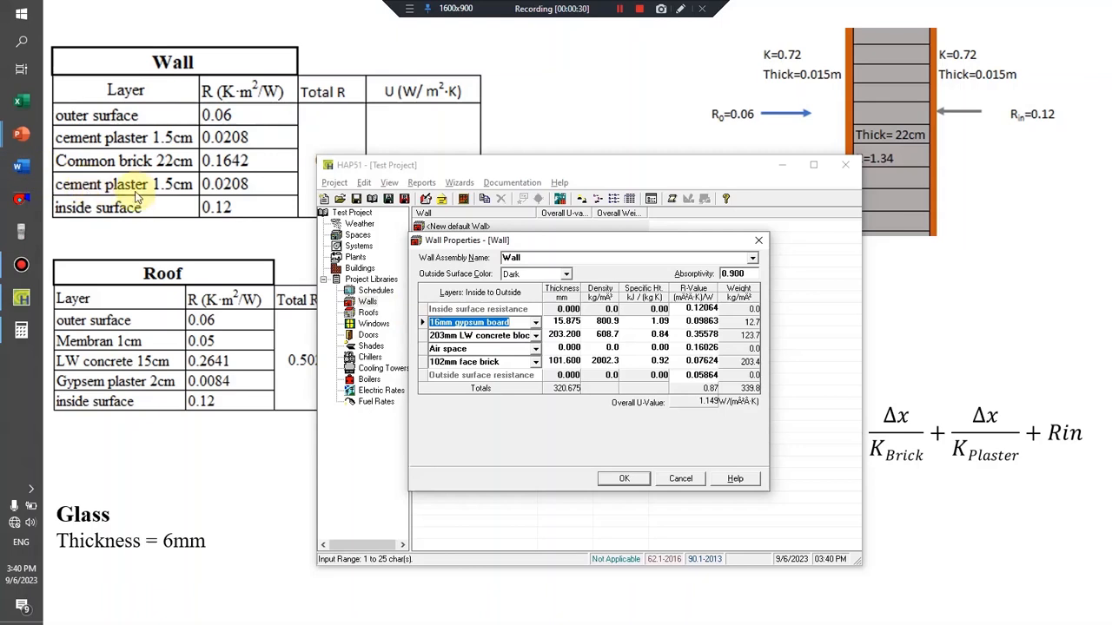
{"action": "type", "text": "Cement"}
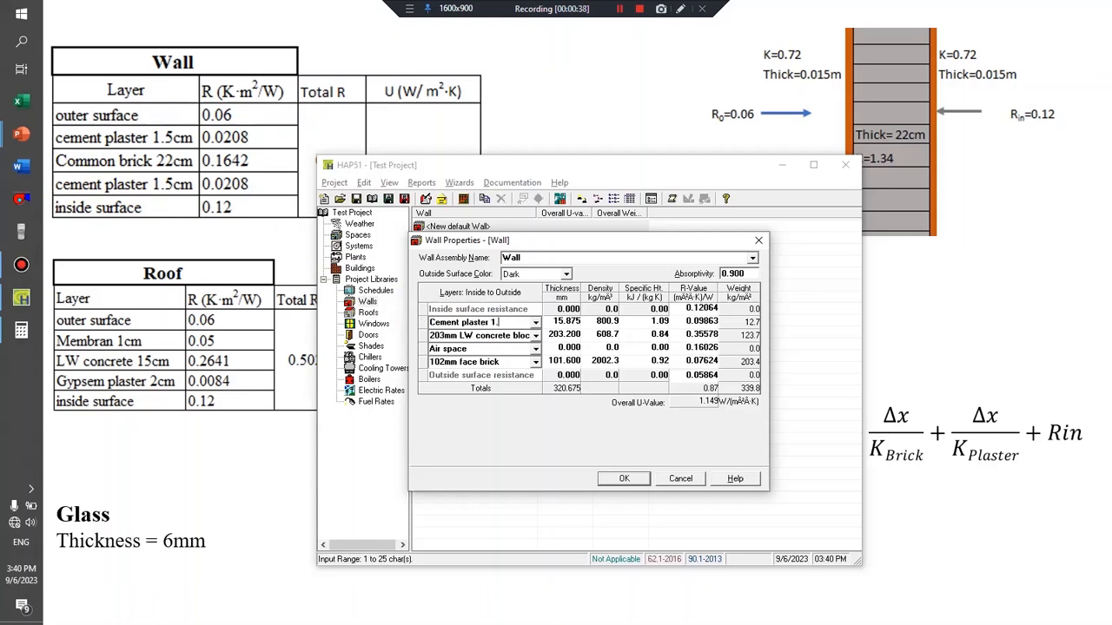
{"action": "type", "text": "plaster 1.5cm"}
{"action": "left_click", "coordinate": [466, 335]}
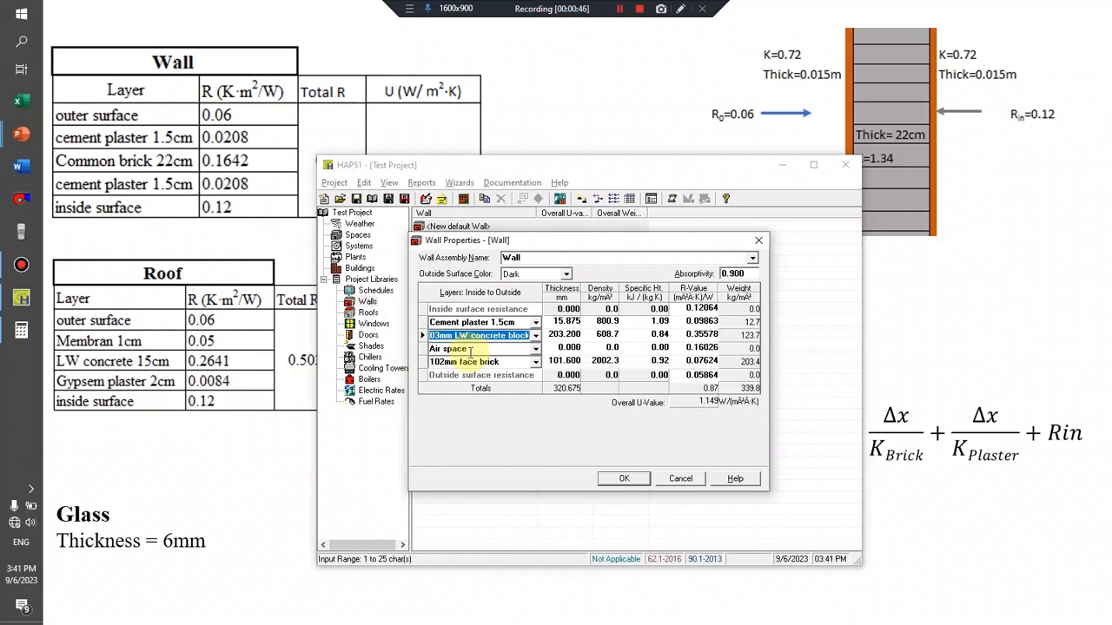
{"action": "type", "text": "common brick 22cm"}
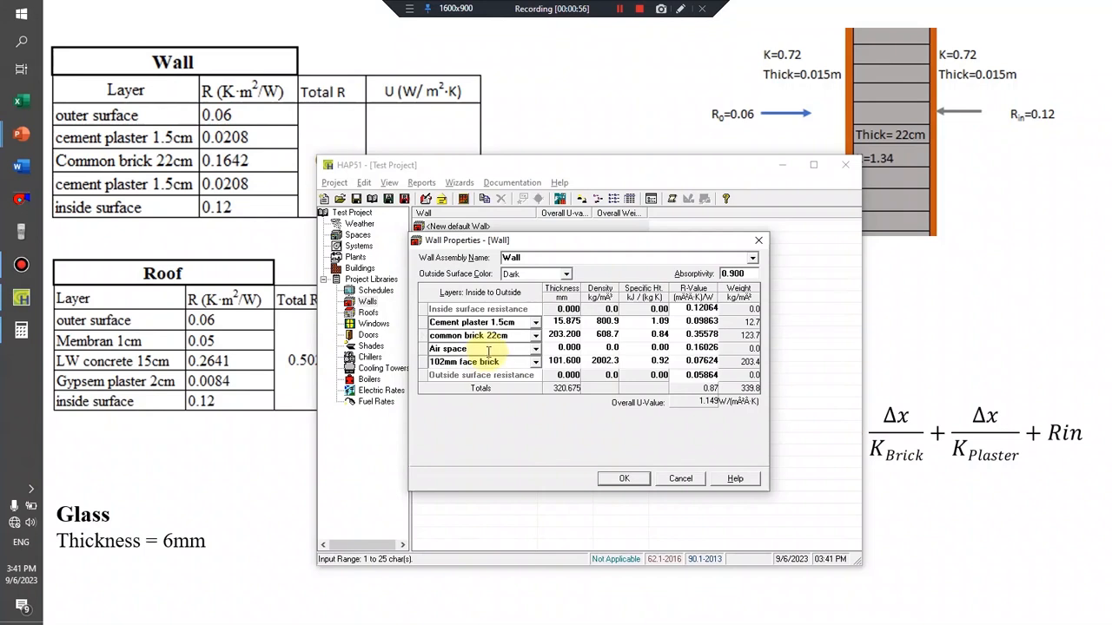
Remove the air space layer and rename the face brick layer "cement plaster 1.5cm".
{"action": "left_click", "coordinate": [422, 349]}
{"action": "right_click", "coordinate": [422, 349]}
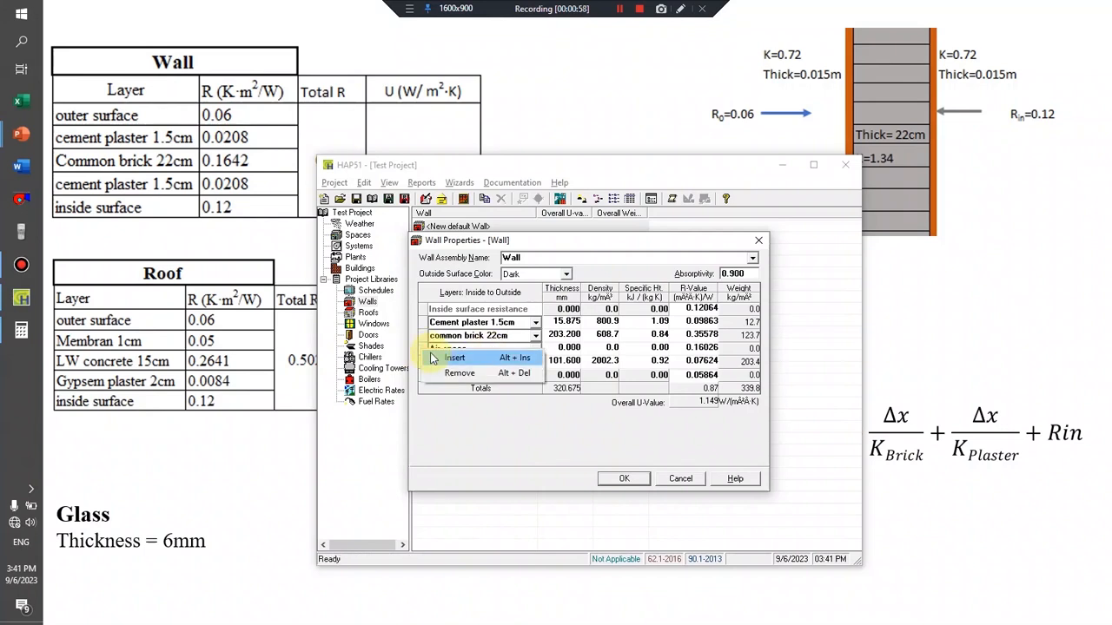
{"action": "left_click", "coordinate": [447, 371]}
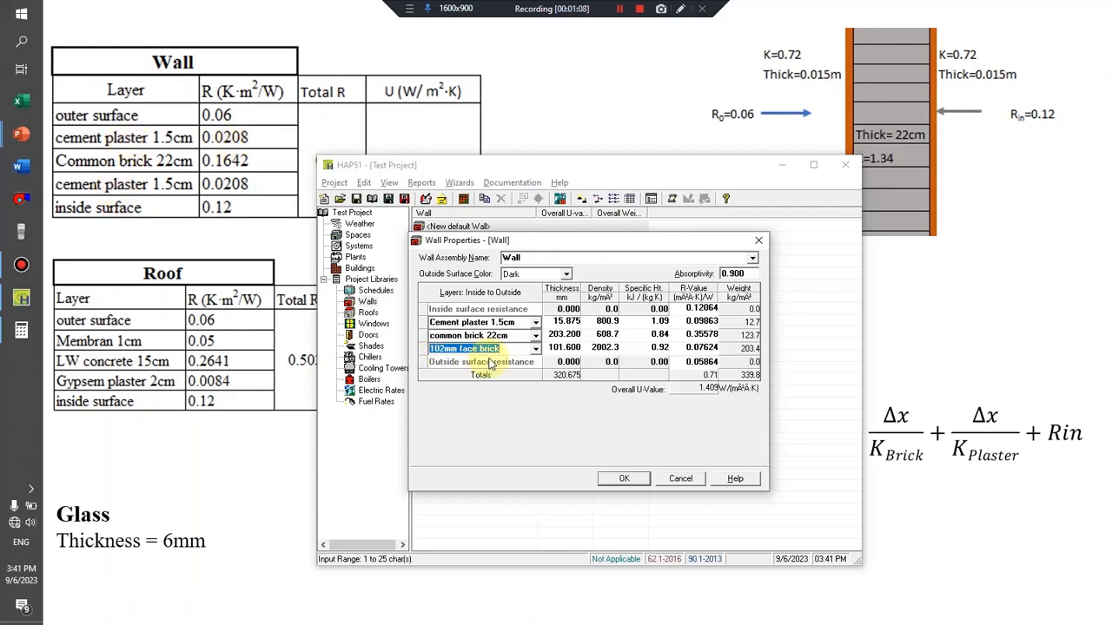
{"action": "key", "text": "BackSpace"}
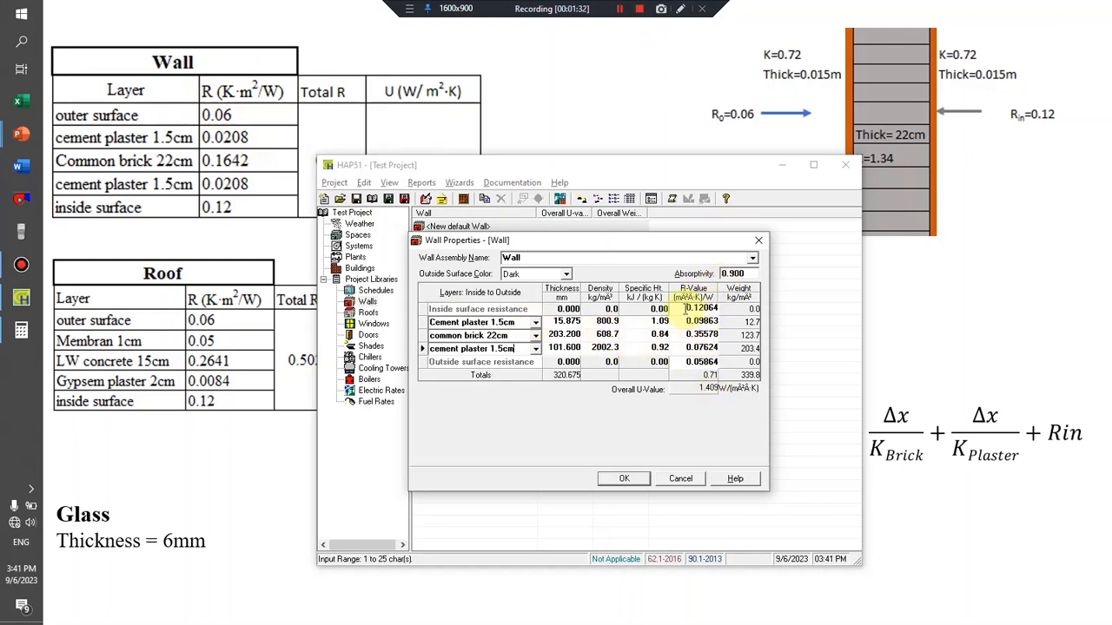
Set the wall's inside surface resistance to 0.12 and its outside surface resistance to 0.06.
{"action": "left_click", "coordinate": [685, 308]}
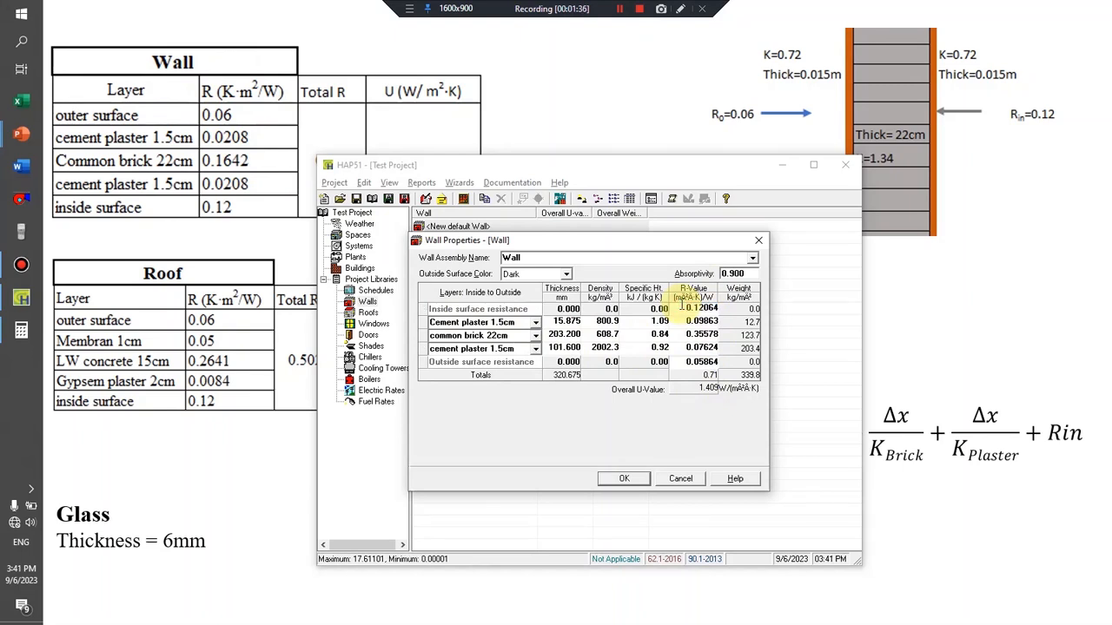
{"action": "type", "text": "0.12"}
{"action": "left_click_drag", "start_coordinate": [674, 308], "coordinate": [718, 308]}
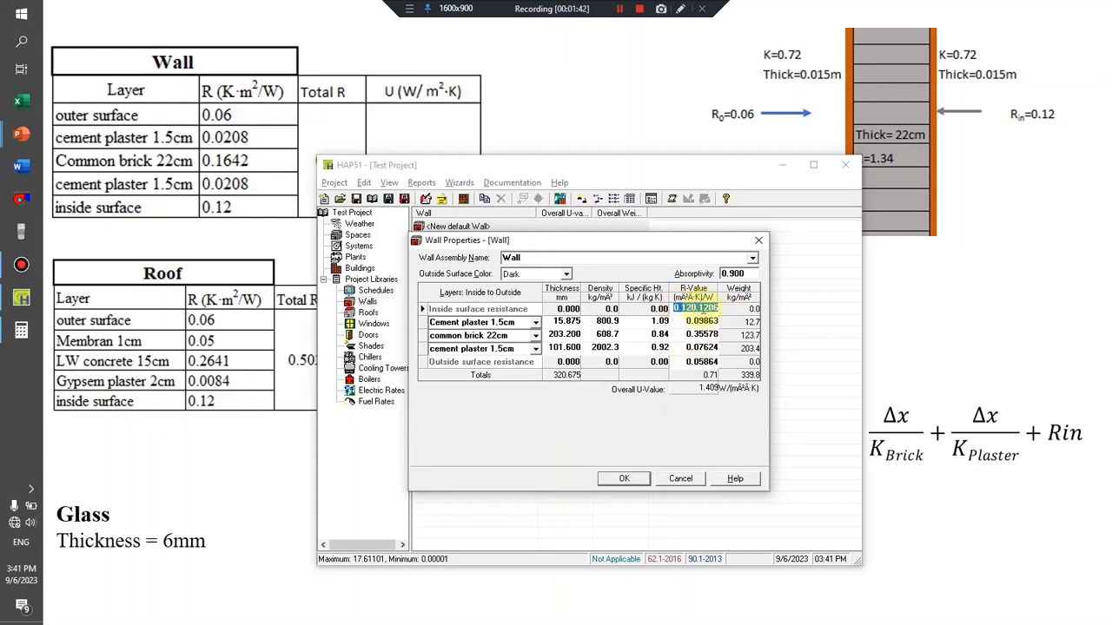
{"action": "type", "text": "0"}
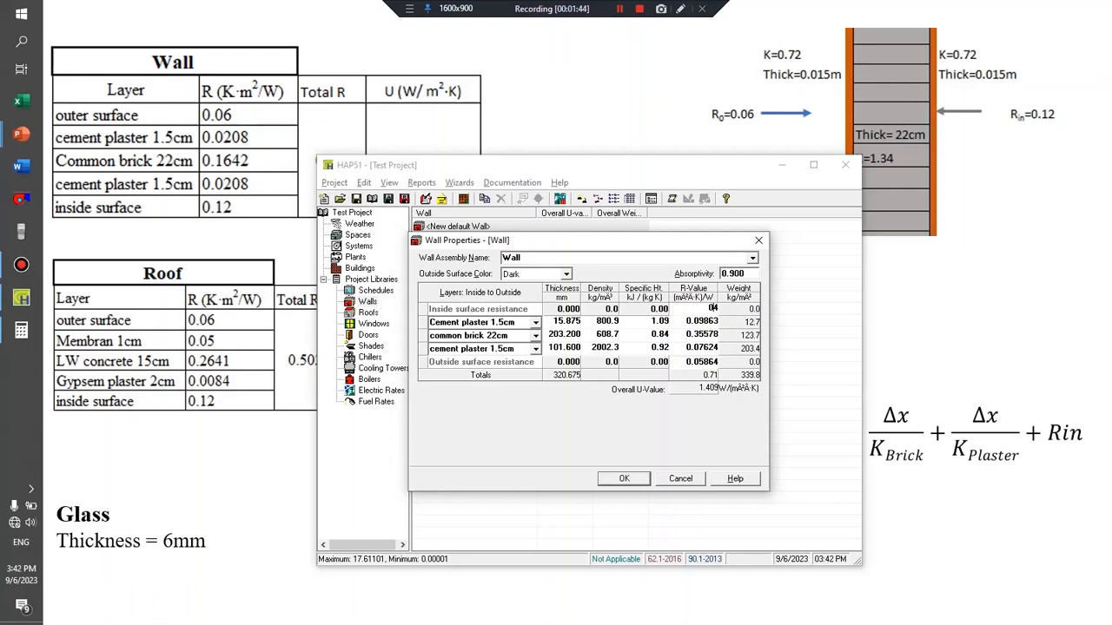
{"action": "key", "text": "BackSpace"}
{"action": "type", "text": "0.12"}
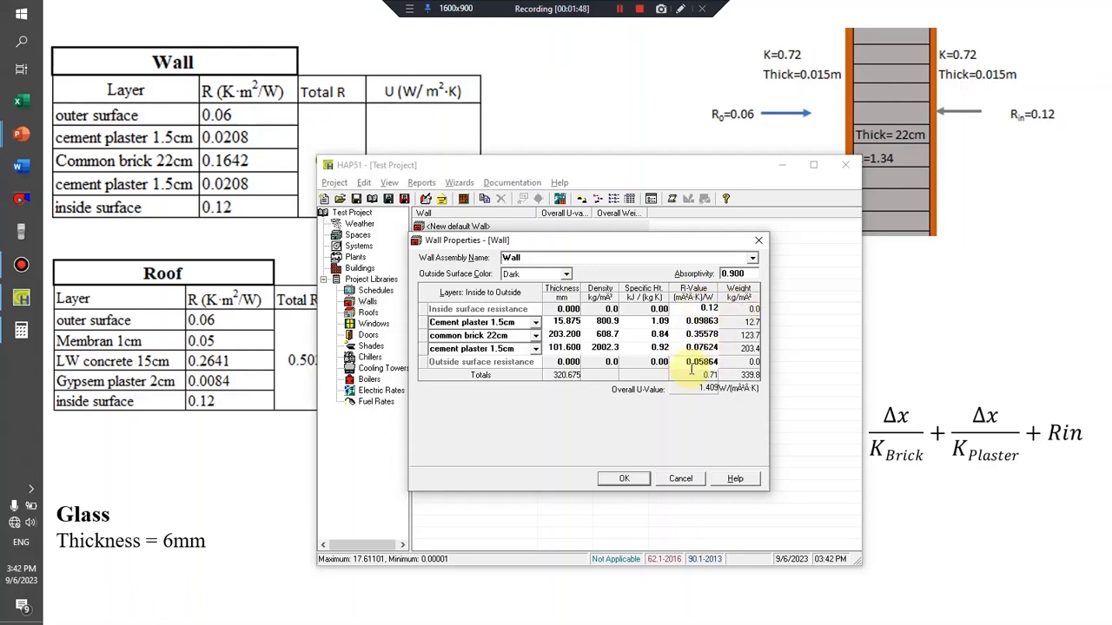
{"action": "left_click_drag", "start_coordinate": [680, 362], "coordinate": [732, 366]}
{"action": "type", "text": "0"}
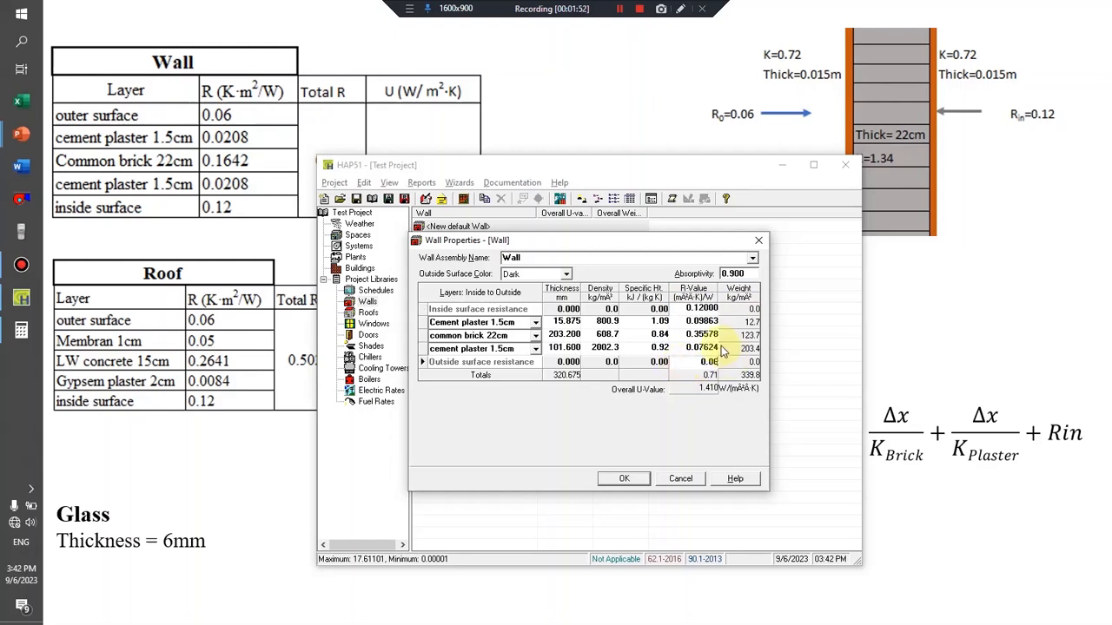
Set the R-value of the inner cement plaster layer to 0.0208 and of the common brick layer to 0.1642.
{"action": "left_click_drag", "start_coordinate": [682, 322], "coordinate": [711, 323]}
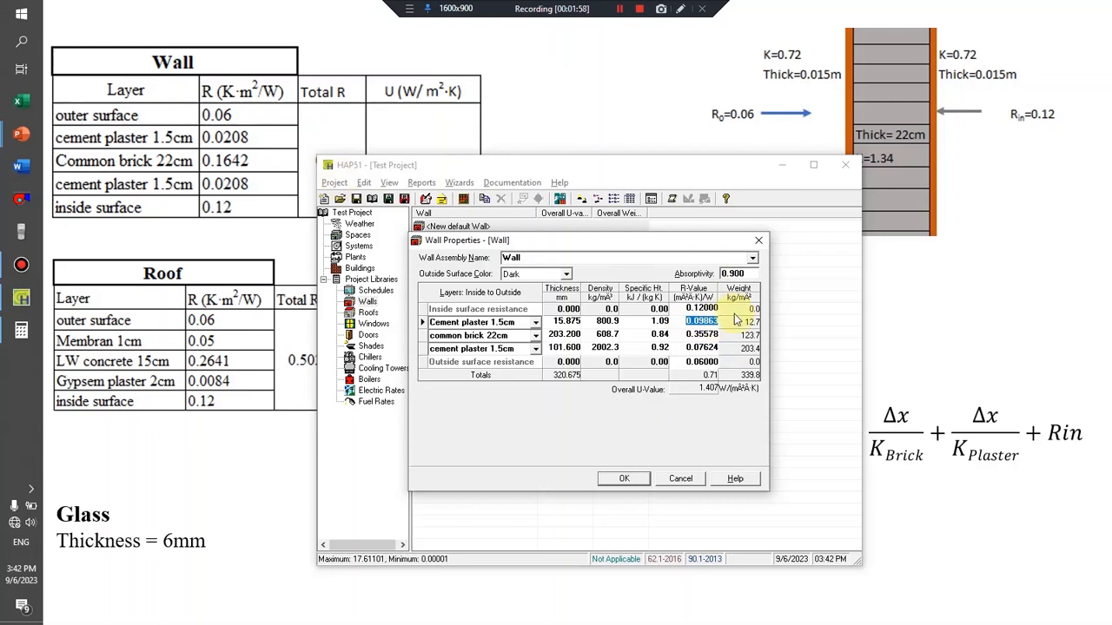
{"action": "type", "text": "0.0208"}
{"action": "left_click", "coordinate": [686, 334]}
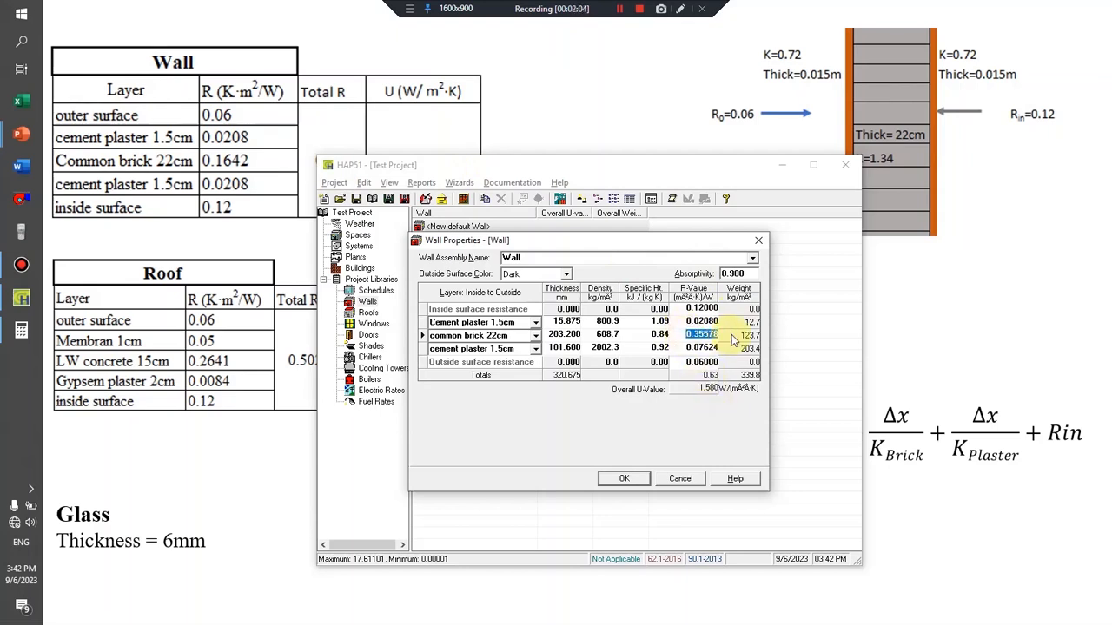
{"action": "type", "text": "0.1642"}
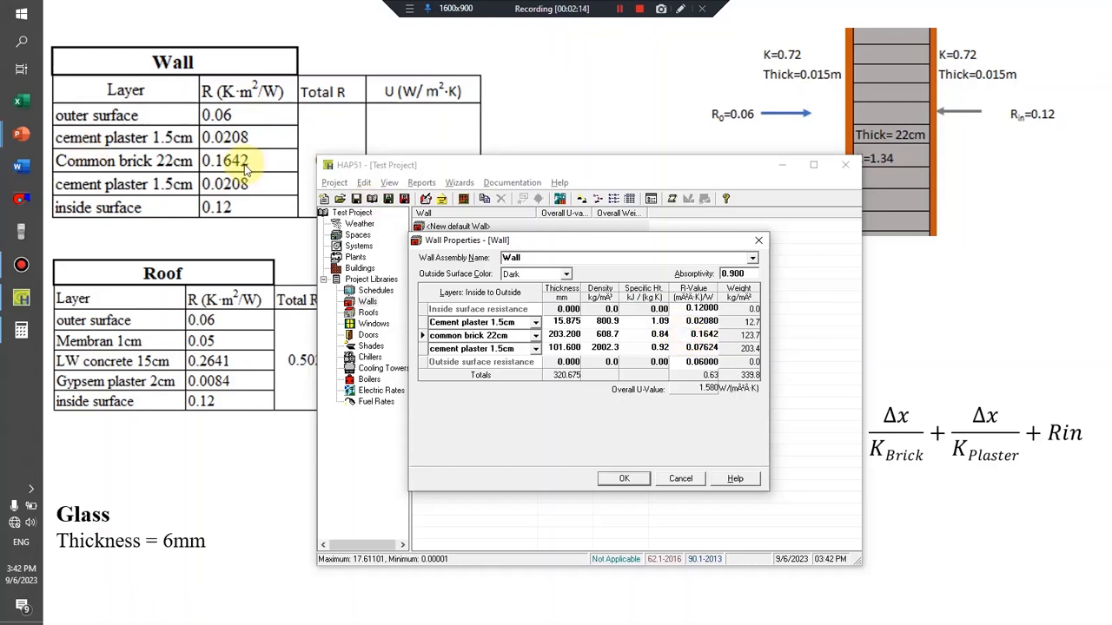
Set the outer cement plaster layer's R-value to 0.0208 and compare the overall U-value with the wall table on the slide.
{"action": "left_click", "coordinate": [695, 347]}
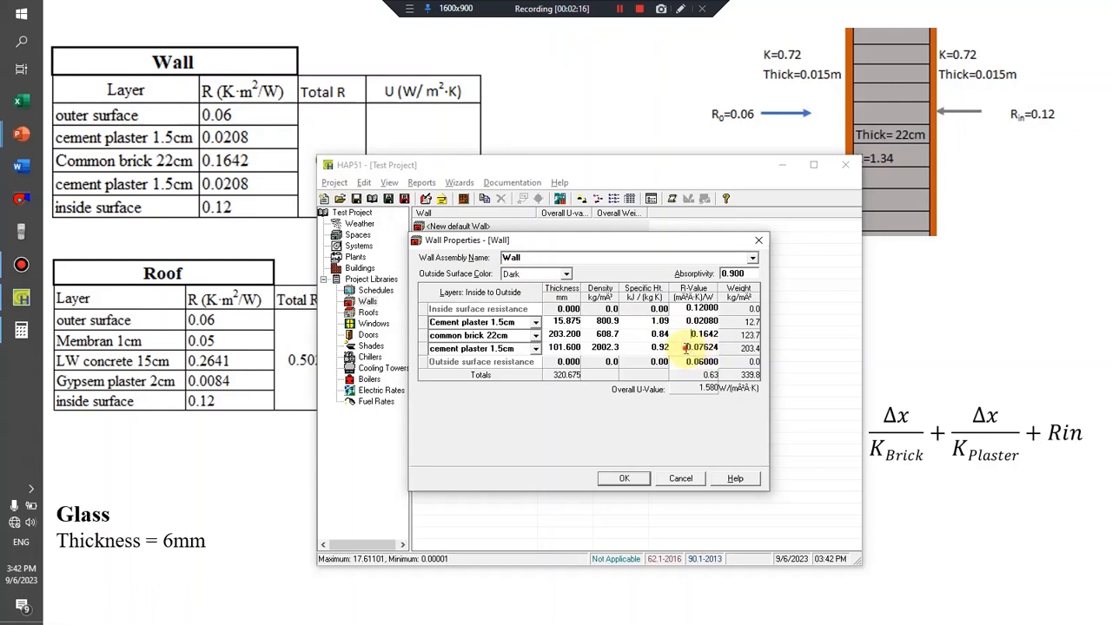
{"action": "left_click_drag", "start_coordinate": [685, 348], "coordinate": [728, 355]}
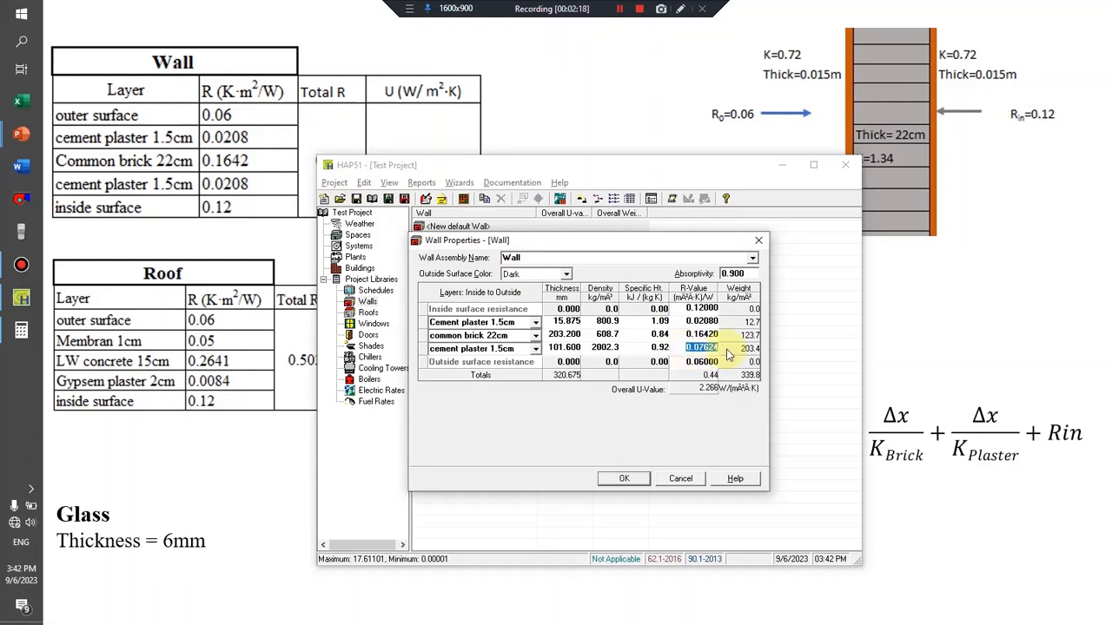
{"action": "type", "text": "0.0208"}
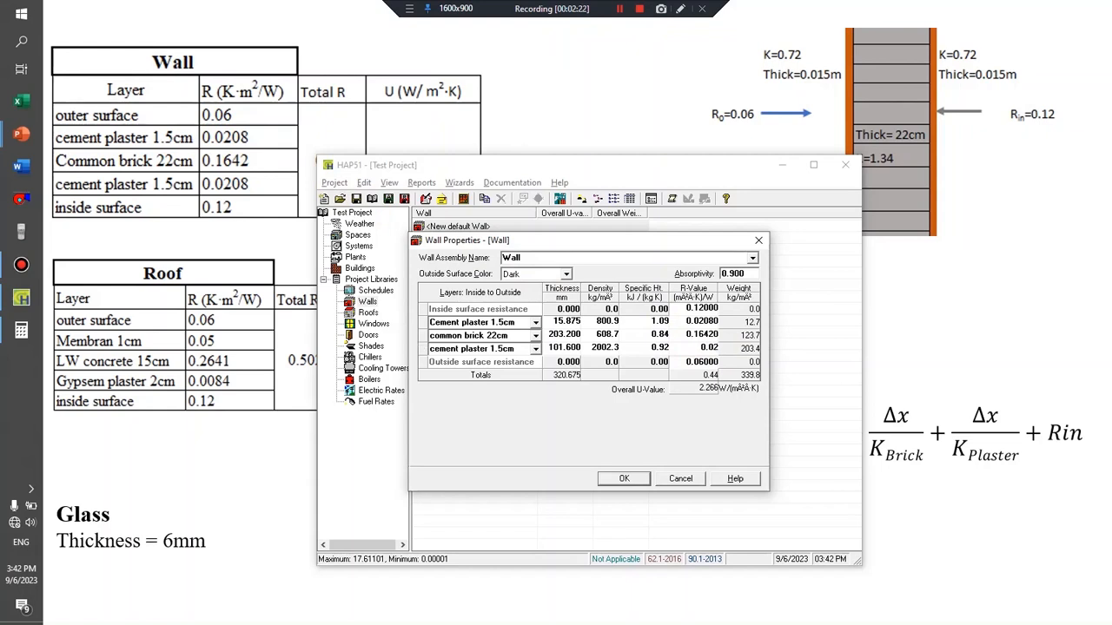
{"action": "left_click", "coordinate": [641, 350]}
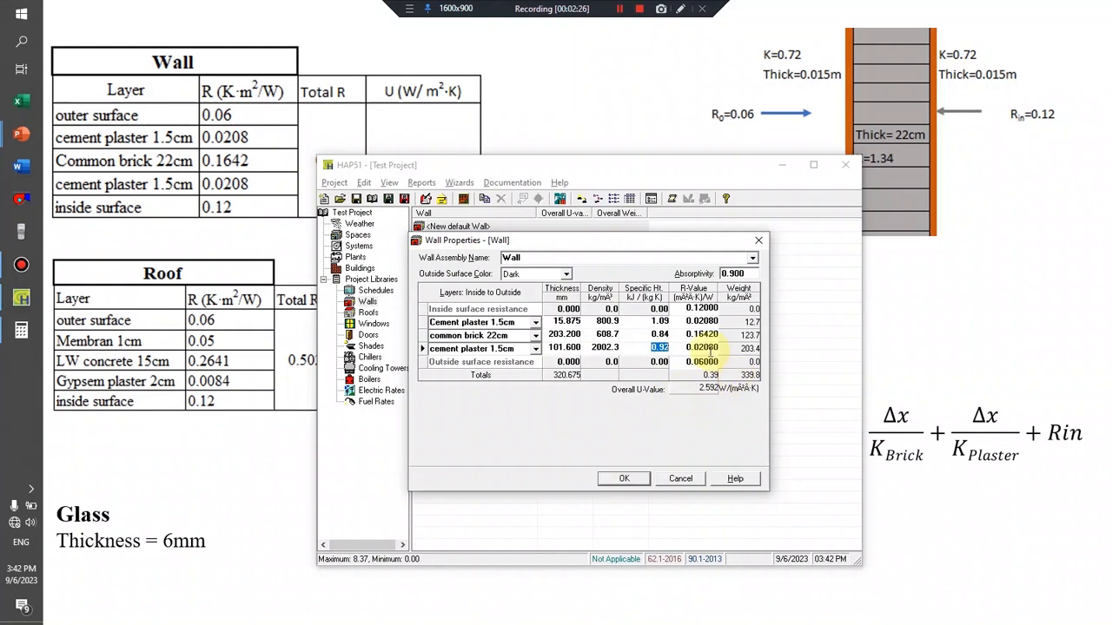
{"action": "key", "text": "alt+Tab"}
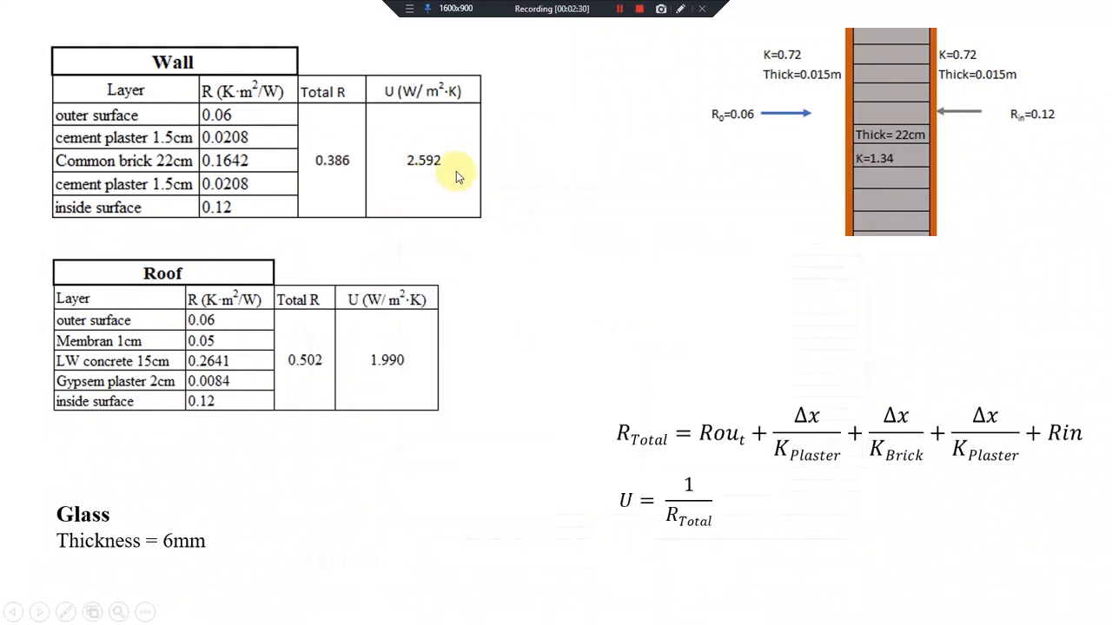
{"action": "key", "text": "alt+Tab"}
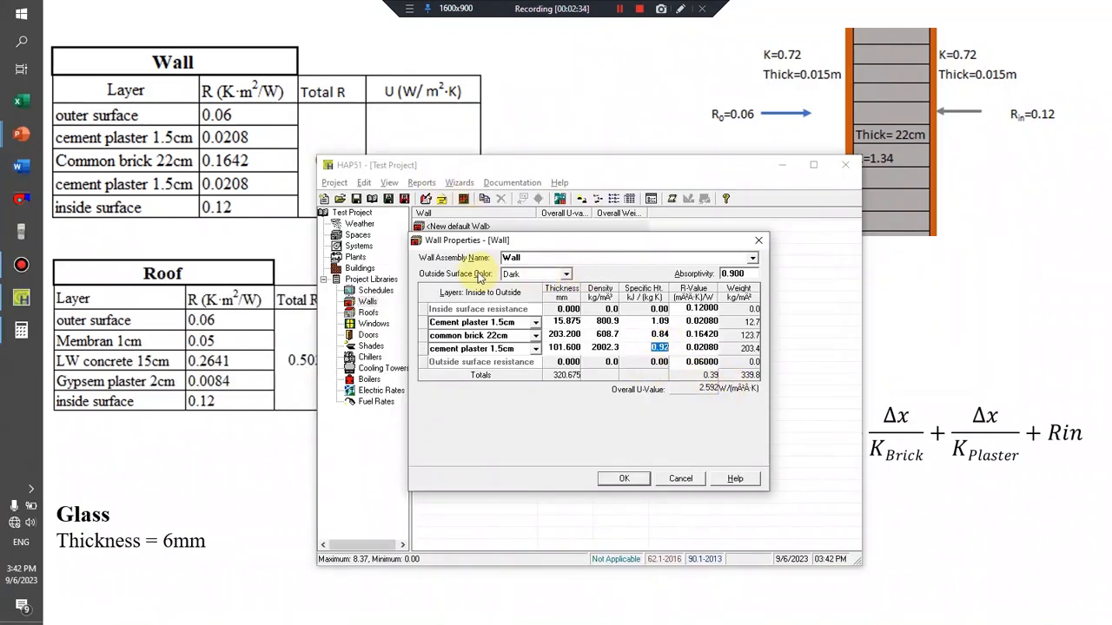
Set the wall's outside surface color to Medium and save the wall assembly.
{"action": "left_click", "coordinate": [534, 274]}
{"action": "left_click", "coordinate": [532, 295]}
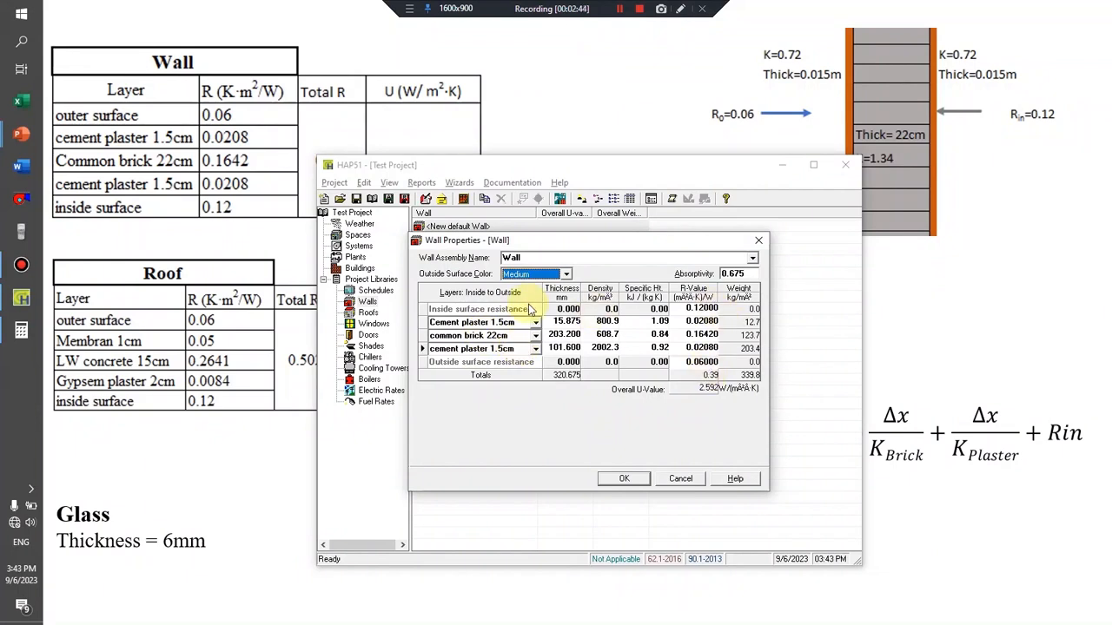
{"action": "left_click", "coordinate": [626, 479]}
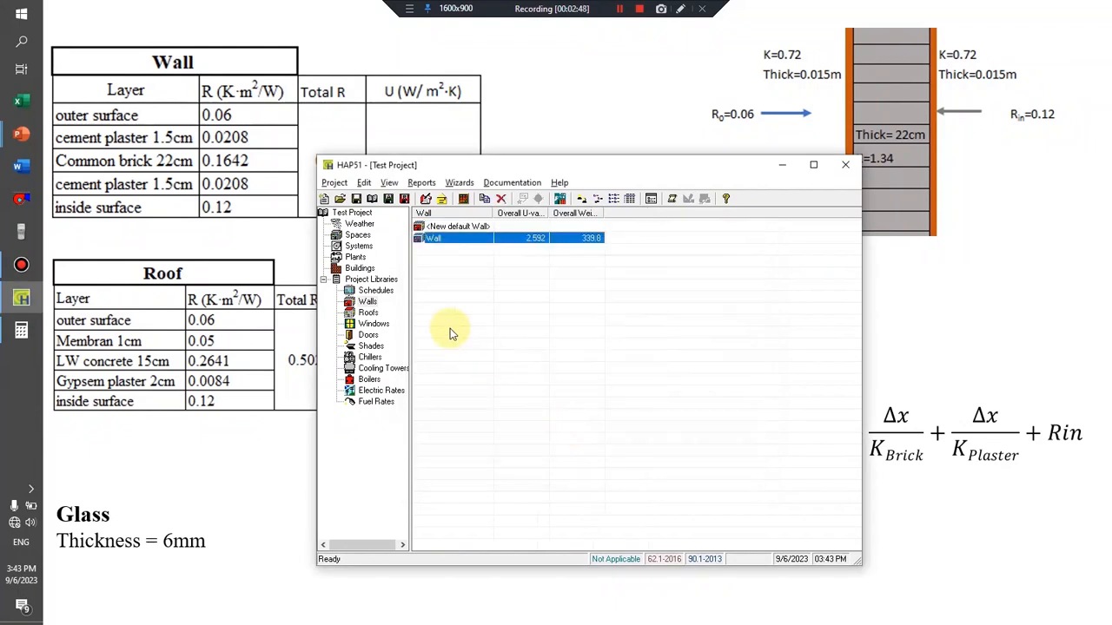
Create a new default roof and set its inside surface resistance to 0.12 and outside surface resistance to 0.06.
{"action": "left_click", "coordinate": [369, 314]}
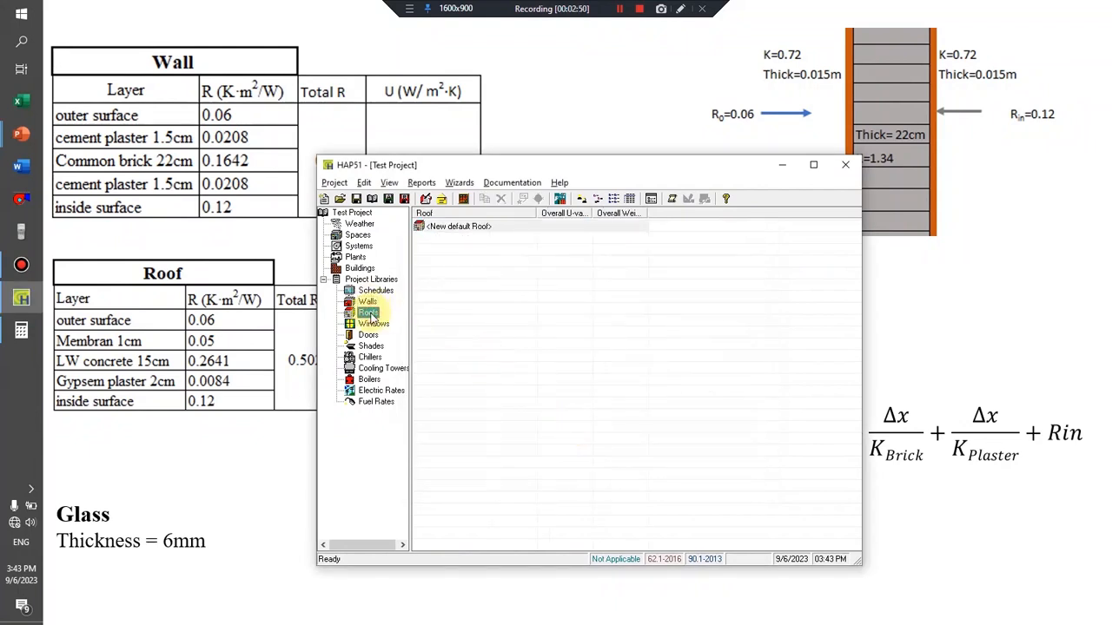
{"action": "double_click", "coordinate": [458, 228]}
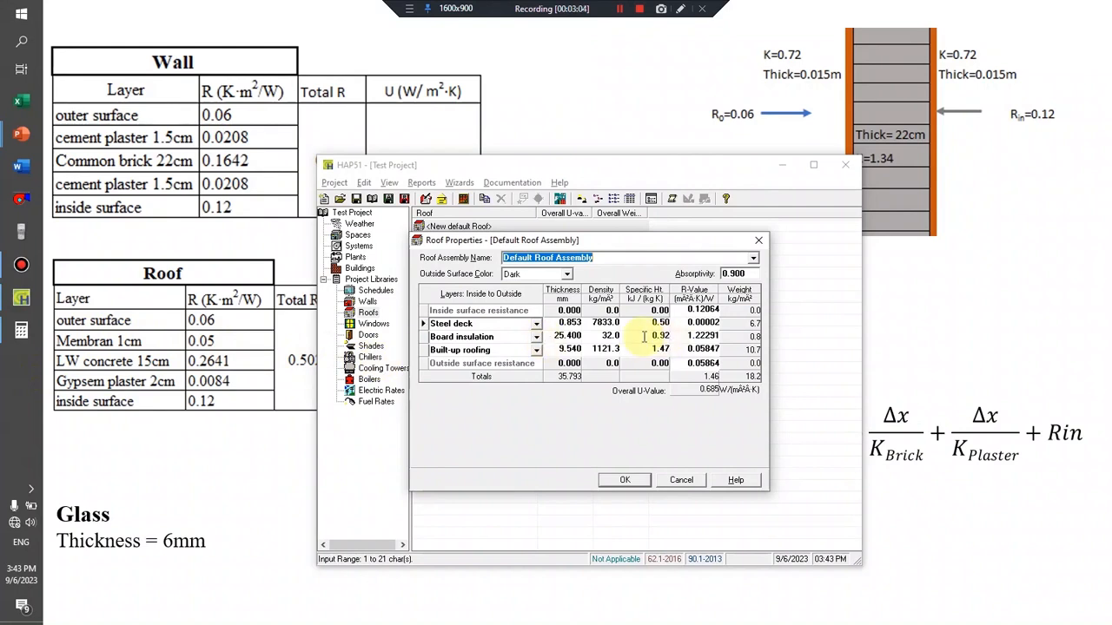
{"action": "left_click", "coordinate": [681, 311]}
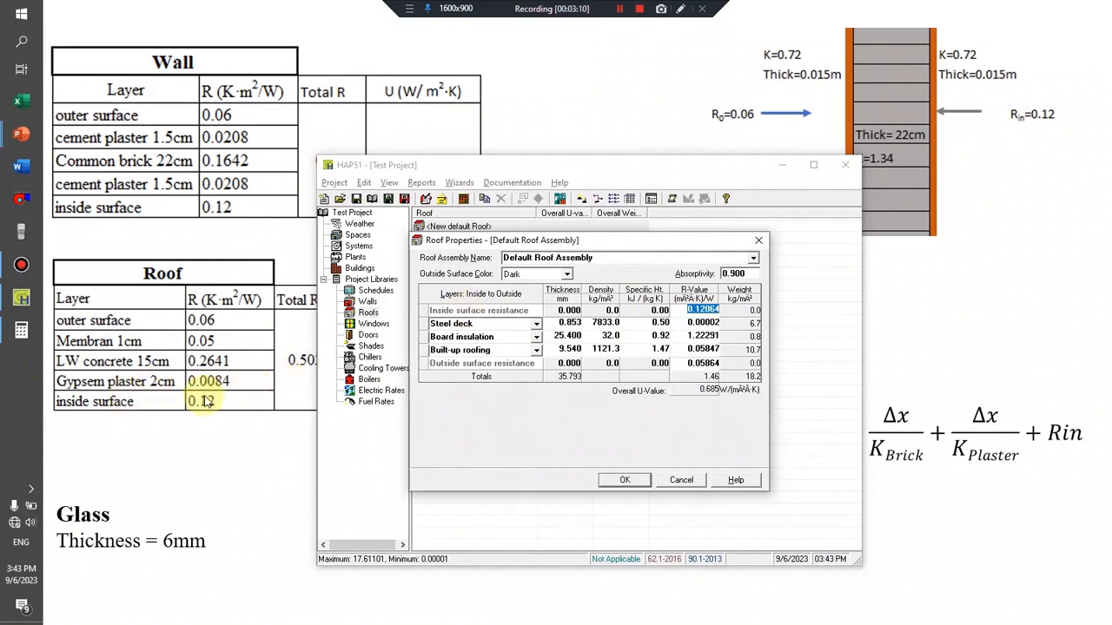
{"action": "type", "text": "0."}
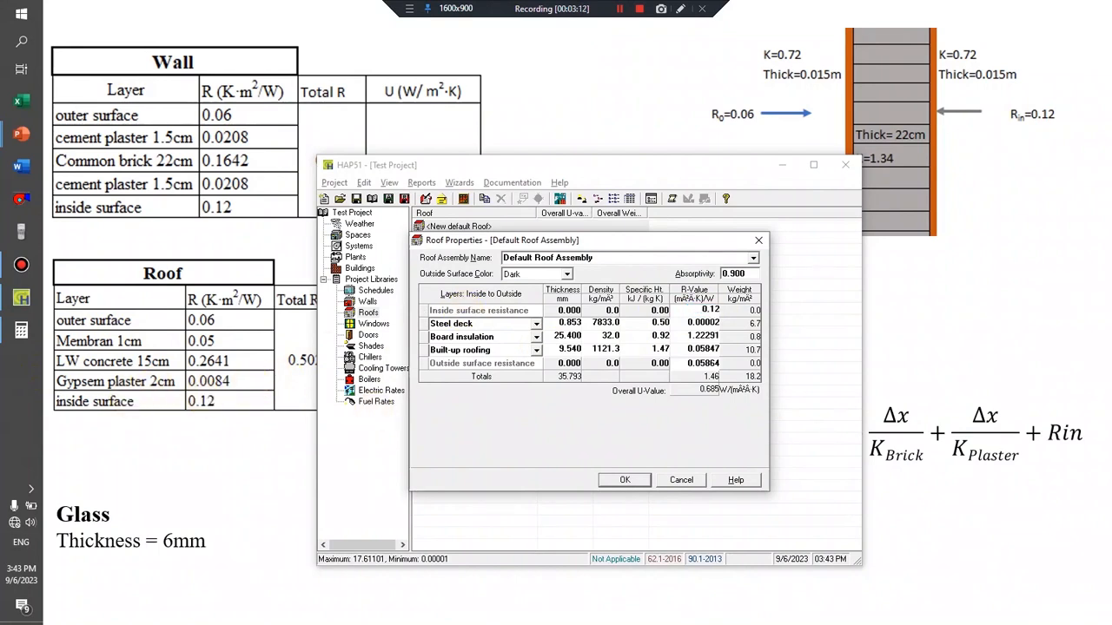
{"action": "left_click", "coordinate": [702, 363]}
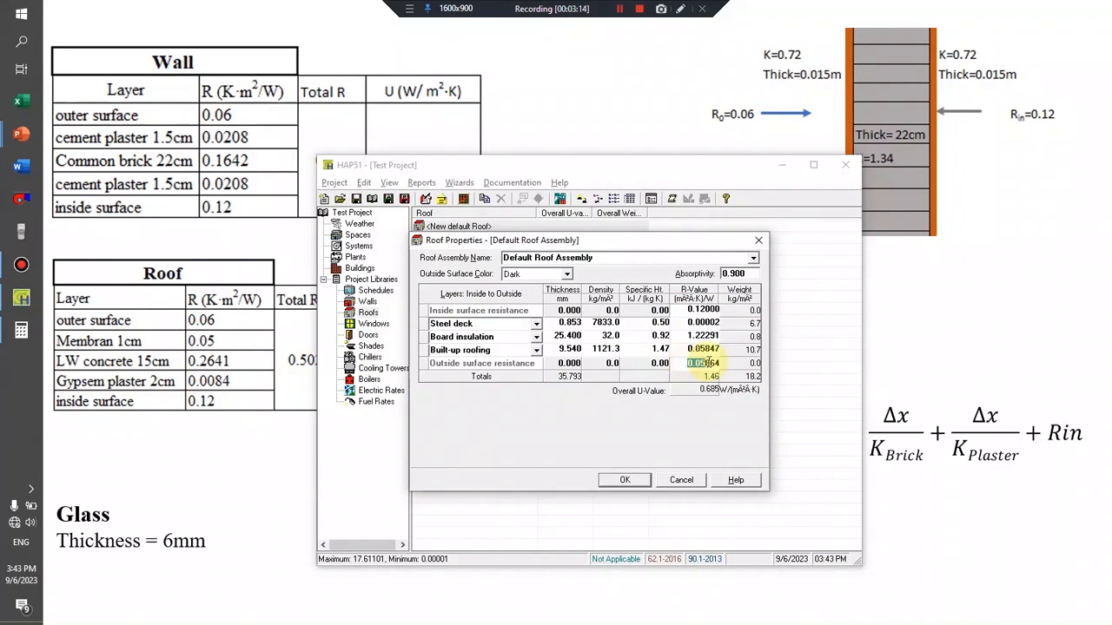
{"action": "type", "text": "0"}
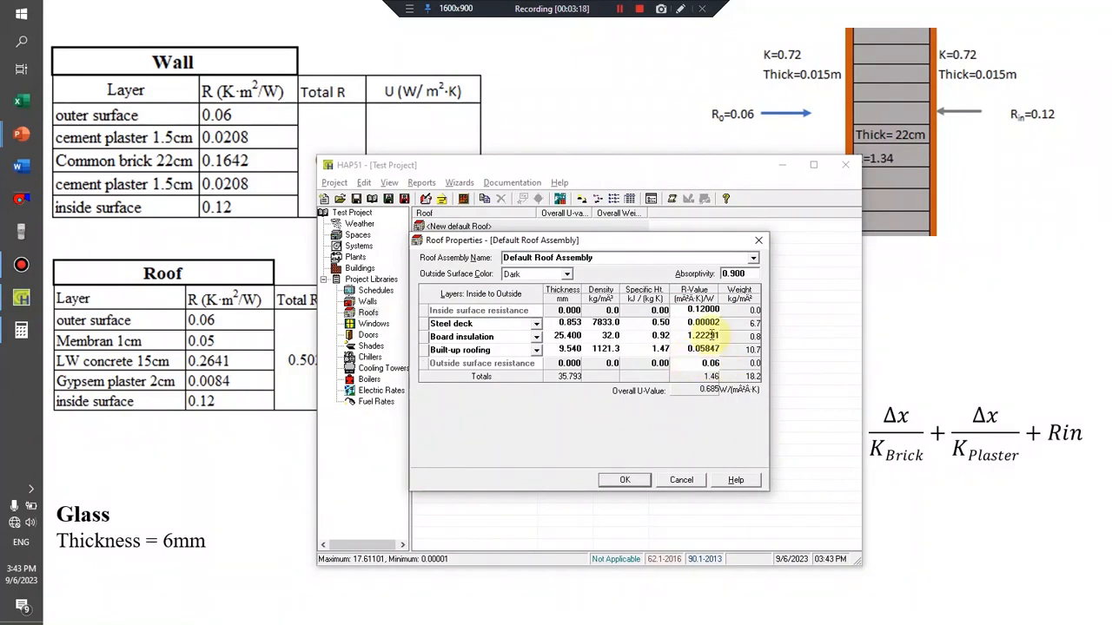
Set the R-value of the roof's steel deck layer to 0.0084 and of the board insulation layer to 0.2641.
{"action": "left_click", "coordinate": [685, 323]}
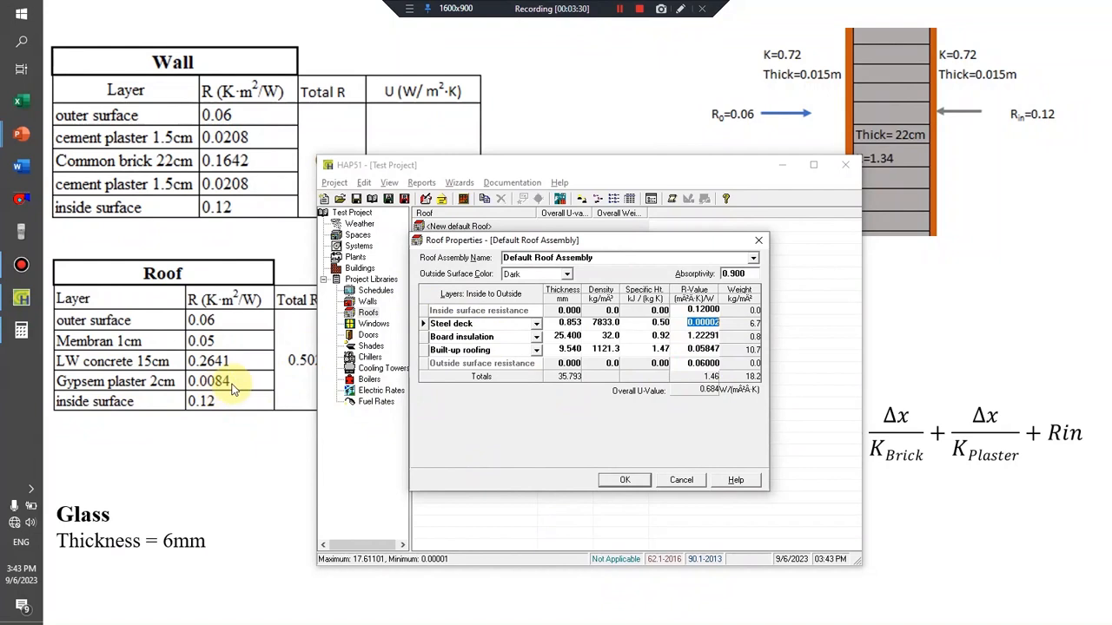
{"action": "type", "text": "0.0"}
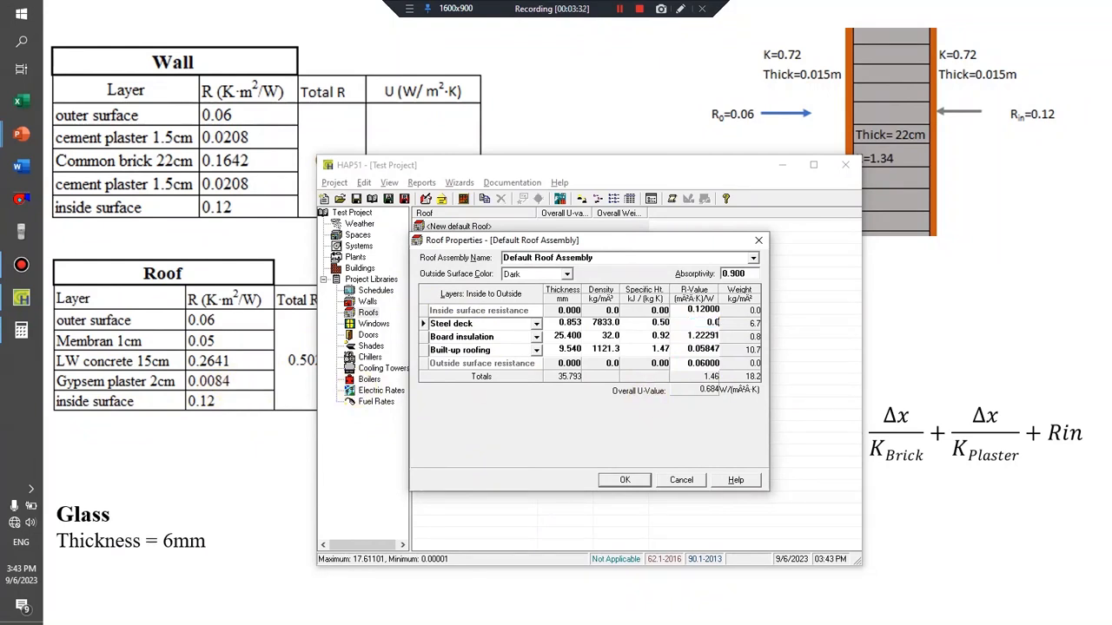
{"action": "type", "text": "084"}
{"action": "double_click", "coordinate": [686, 336]}
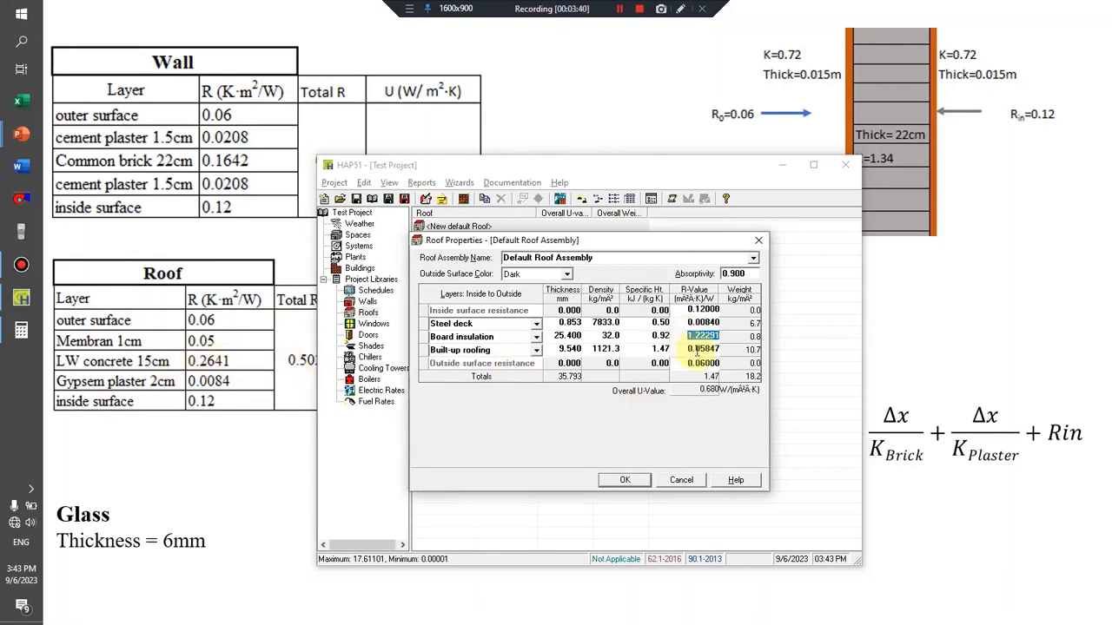
{"action": "type", "text": "0"}
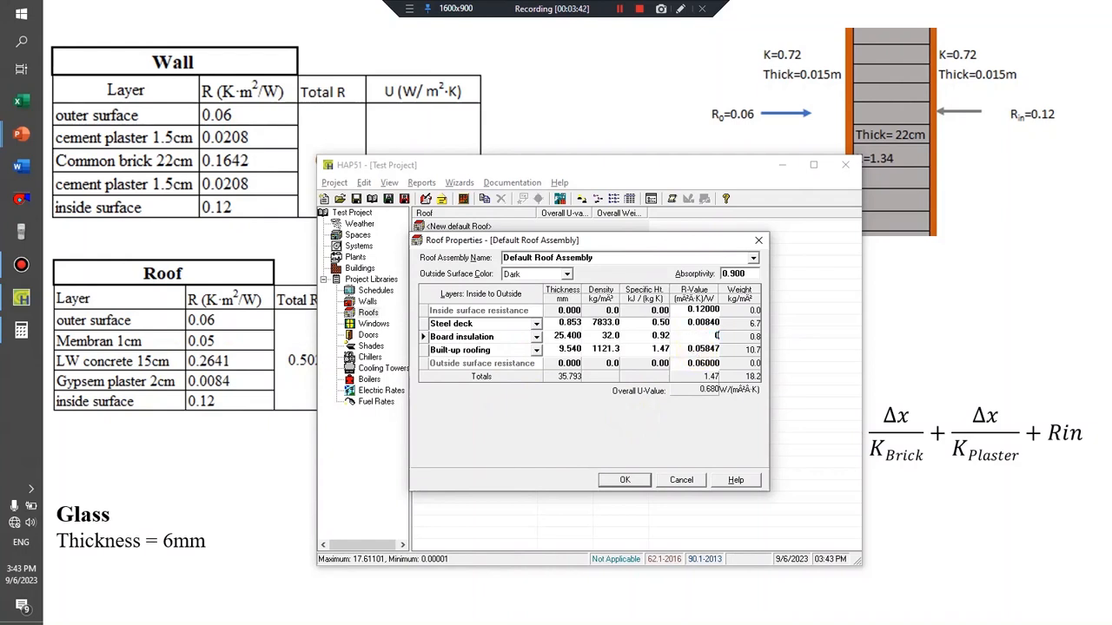
{"action": "type", "text": ".26410"}
Set the built-up roofing layer's R-value to 0.05 and compare the overall U-value with the roof table on the slide.
{"action": "left_click", "coordinate": [694, 349]}
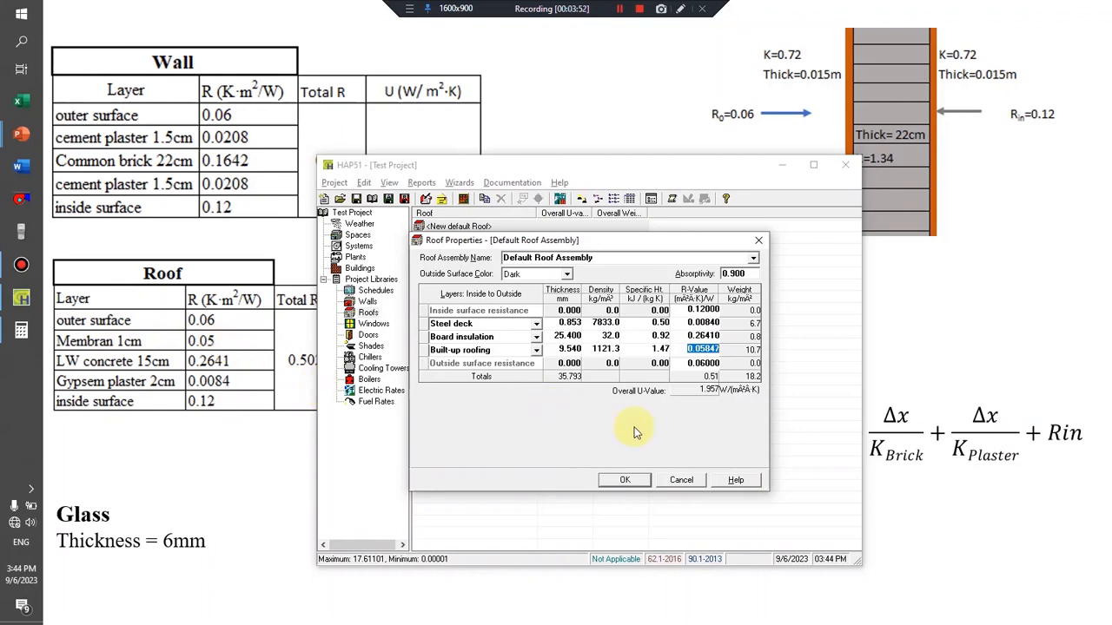
{"action": "type", "text": "0"}
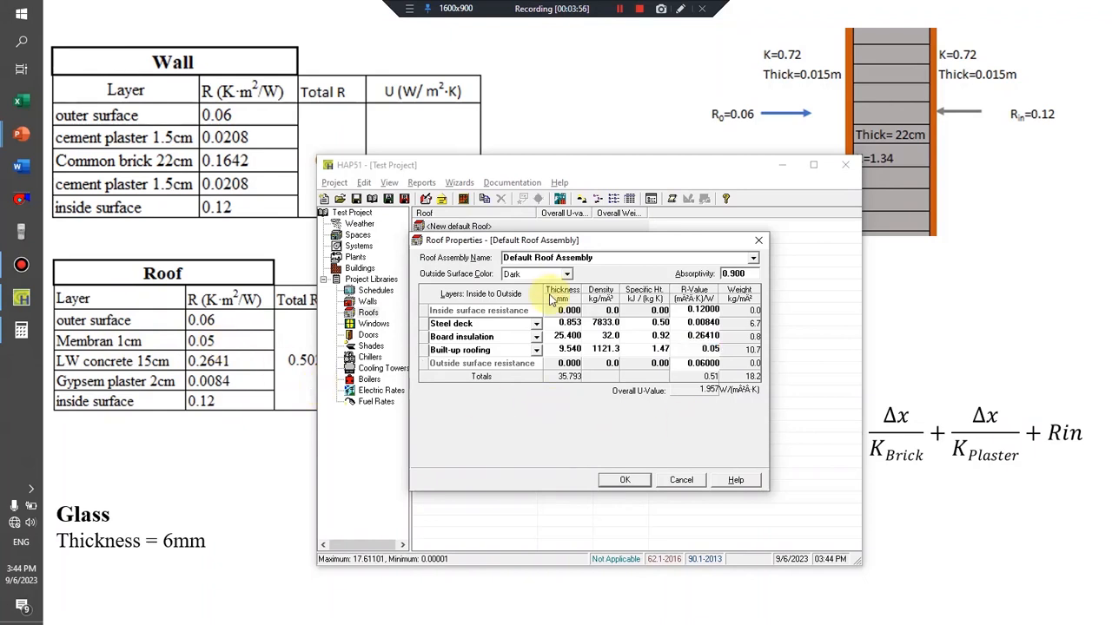
{"action": "left_click", "coordinate": [566, 336]}
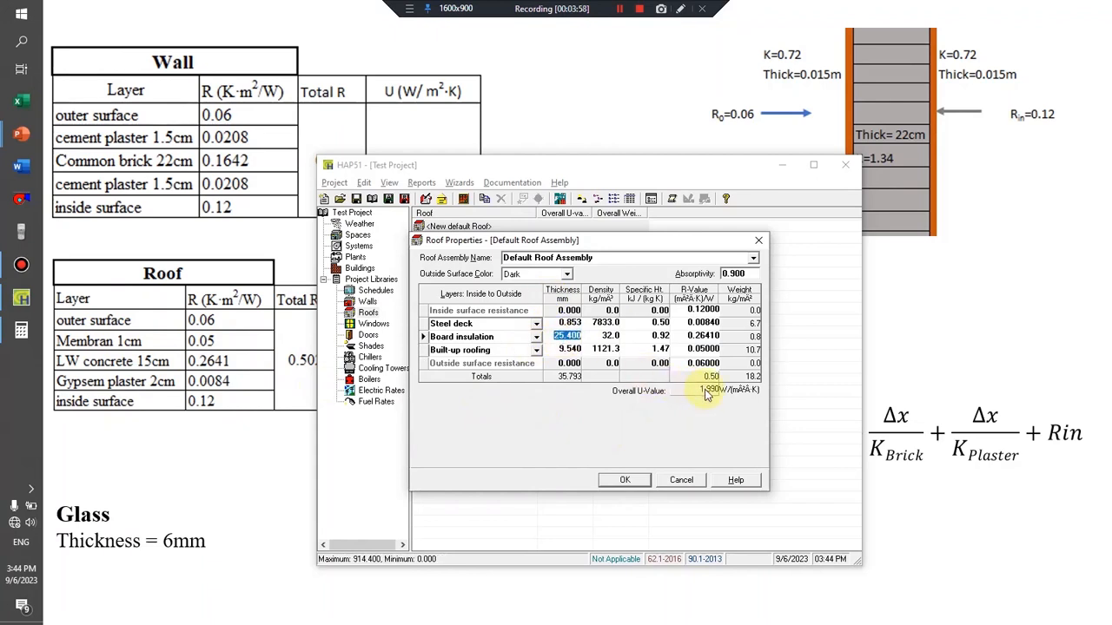
{"action": "left_click", "coordinate": [287, 421]}
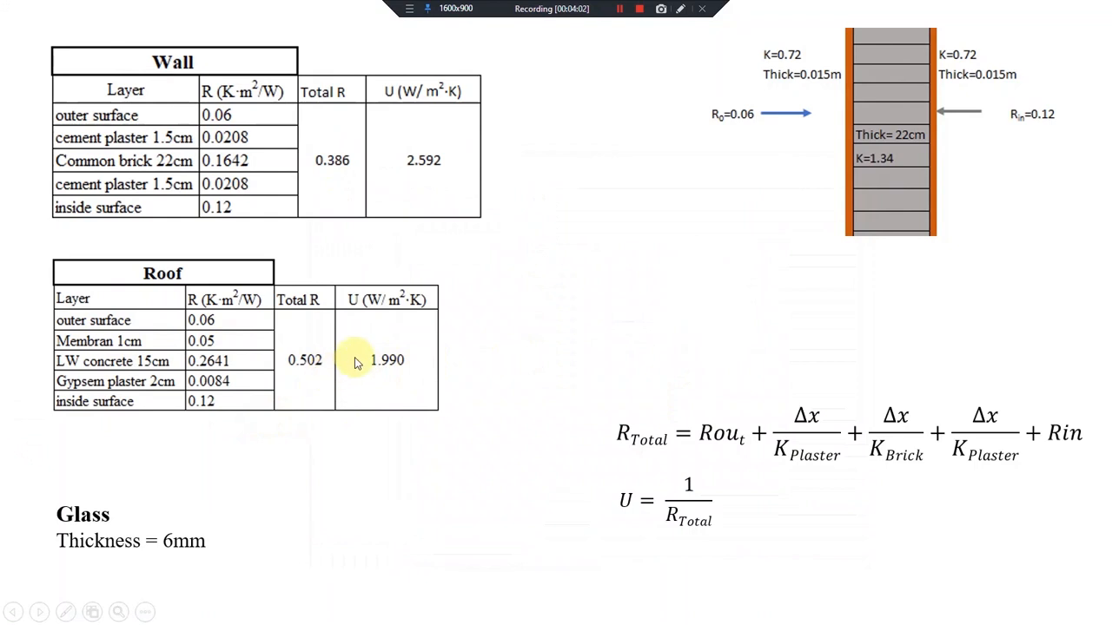
{"action": "key", "text": "alt+Tab"}
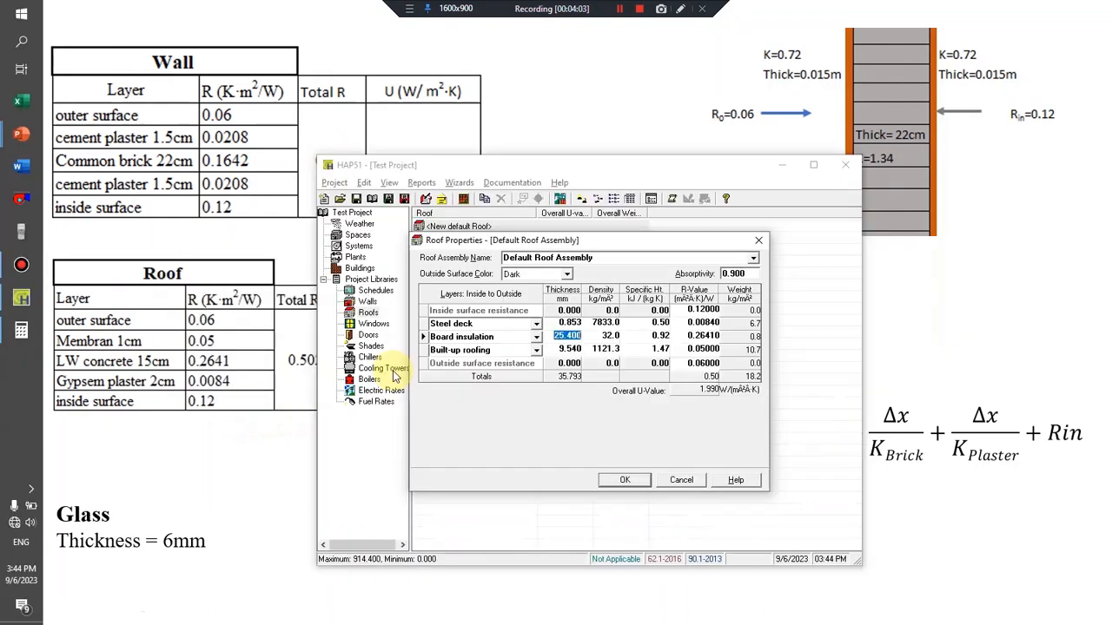
Set the roof's outside surface color to Medium, name the assembly "Roof" and save it.
{"action": "left_click", "coordinate": [534, 275]}
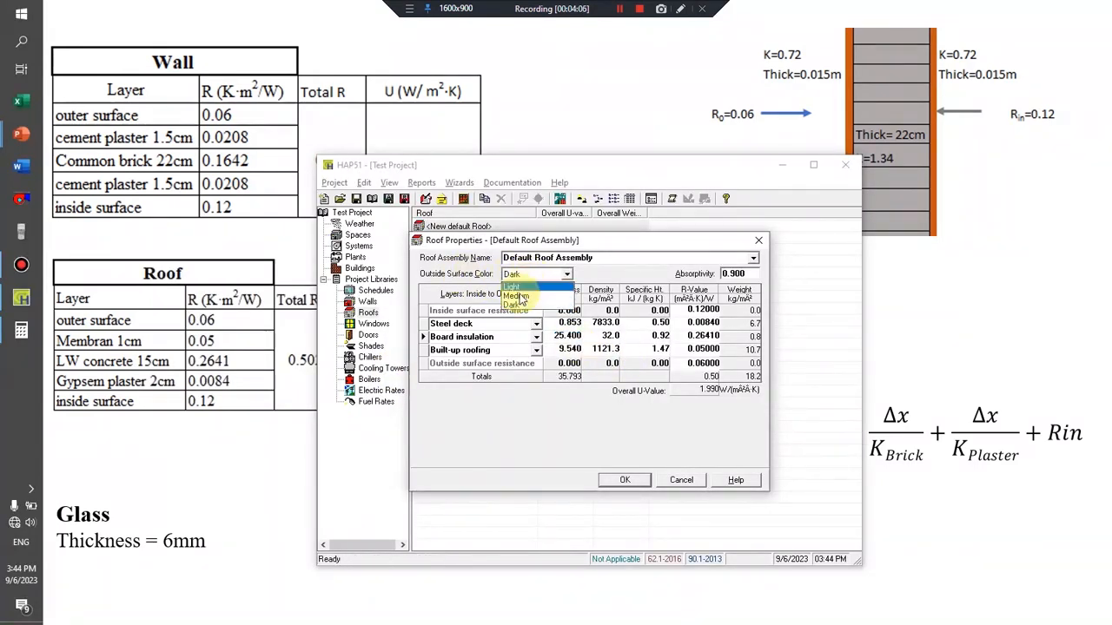
{"action": "left_click", "coordinate": [526, 297]}
{"action": "left_click", "coordinate": [604, 258]}
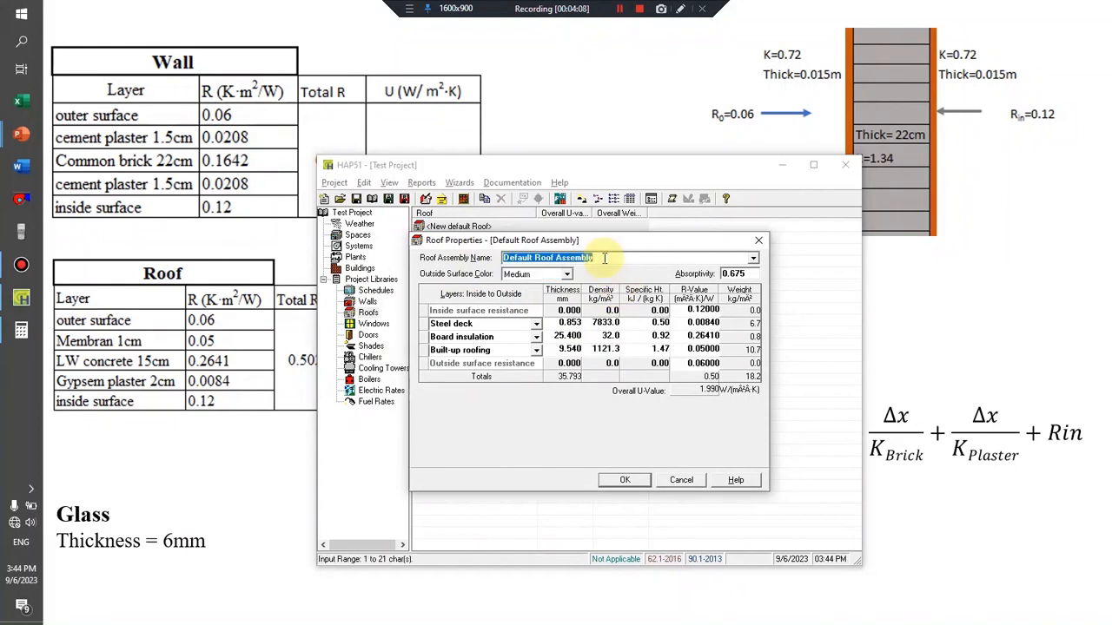
{"action": "type", "text": "Roof"}
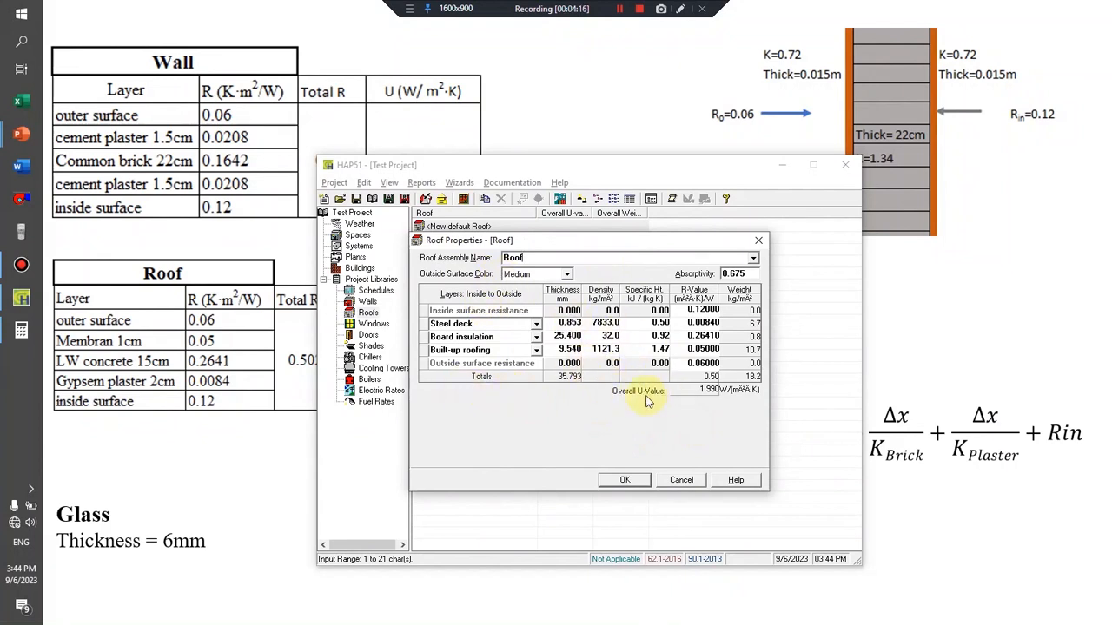
{"action": "left_click", "coordinate": [626, 482]}
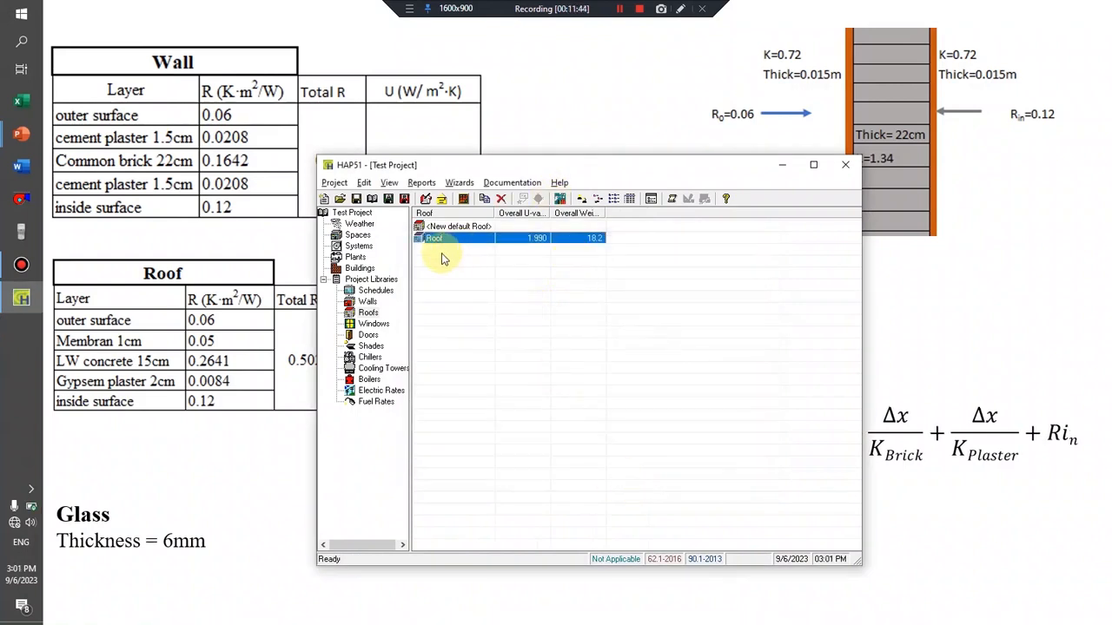
Create a new default window in the project libraries and name it "Window".
{"action": "left_click", "coordinate": [368, 302]}
{"action": "left_click", "coordinate": [368, 313]}
{"action": "left_click", "coordinate": [366, 325]}
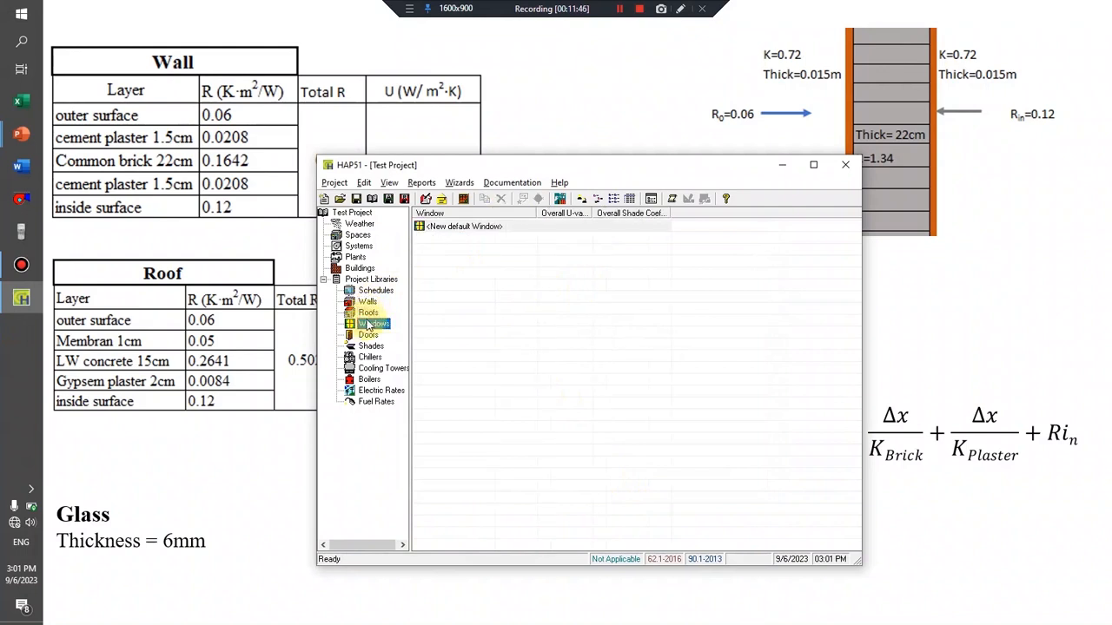
{"action": "left_click", "coordinate": [457, 228]}
{"action": "double_click", "coordinate": [458, 228]}
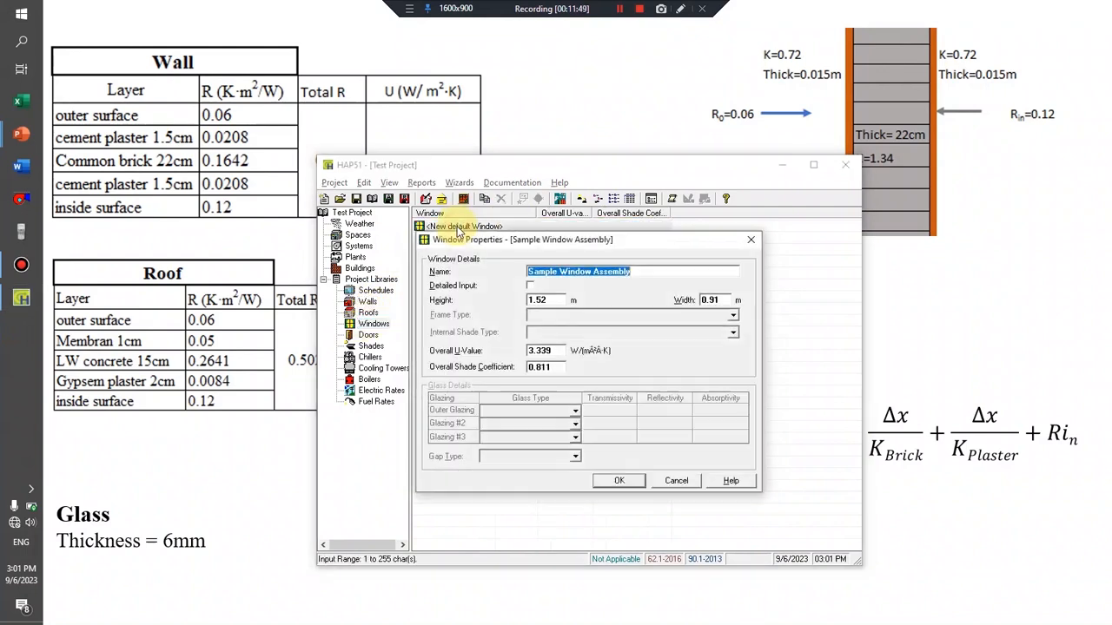
{"action": "type", "text": "Window"}
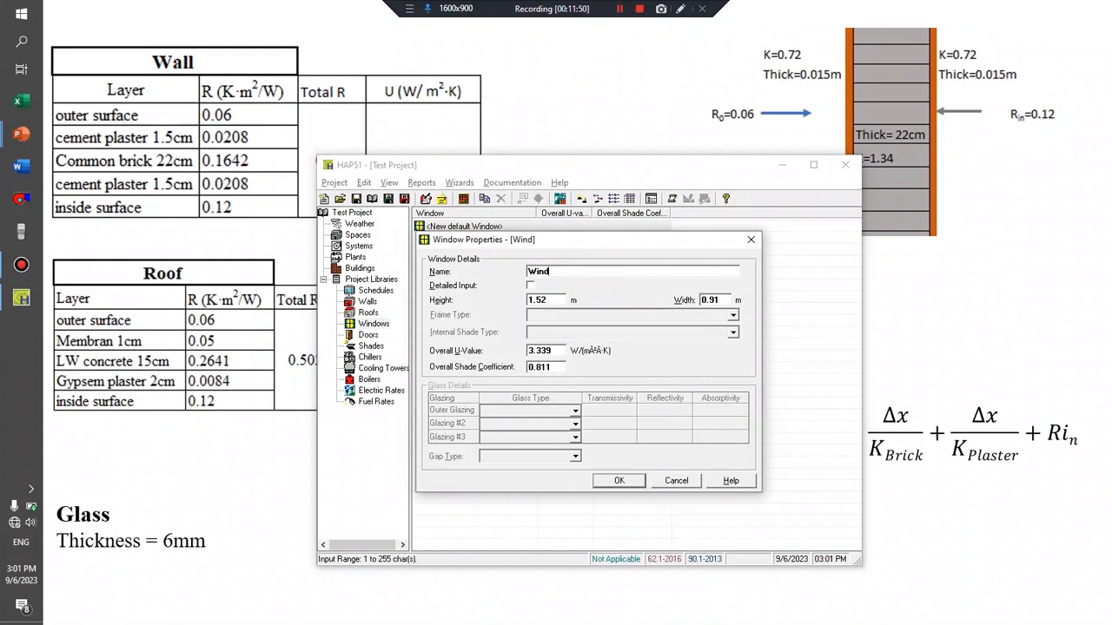
Set the window's height to 2 m and its width to 1.5 m.
{"action": "double_click", "coordinate": [555, 301]}
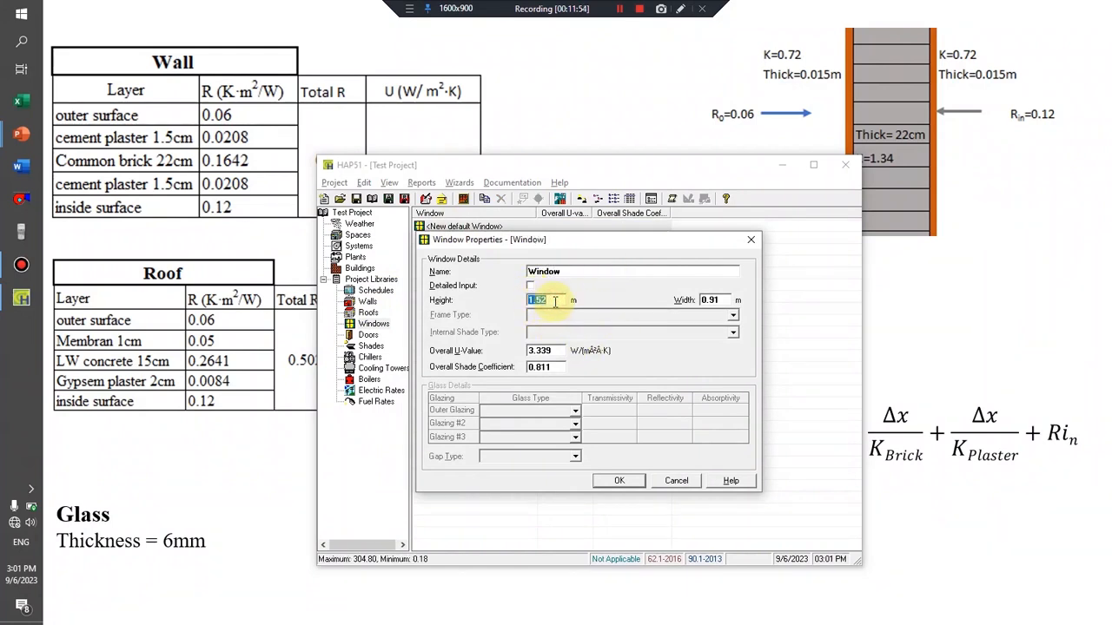
{"action": "type", "text": "2"}
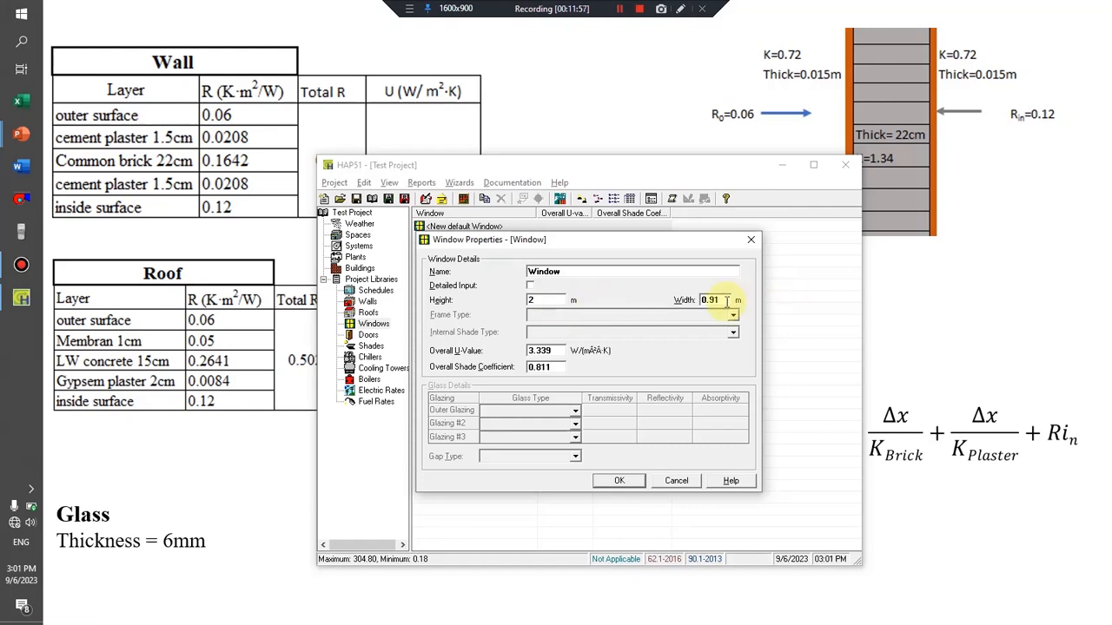
{"action": "double_click", "coordinate": [723, 301]}
{"action": "type", "text": "1.5"}
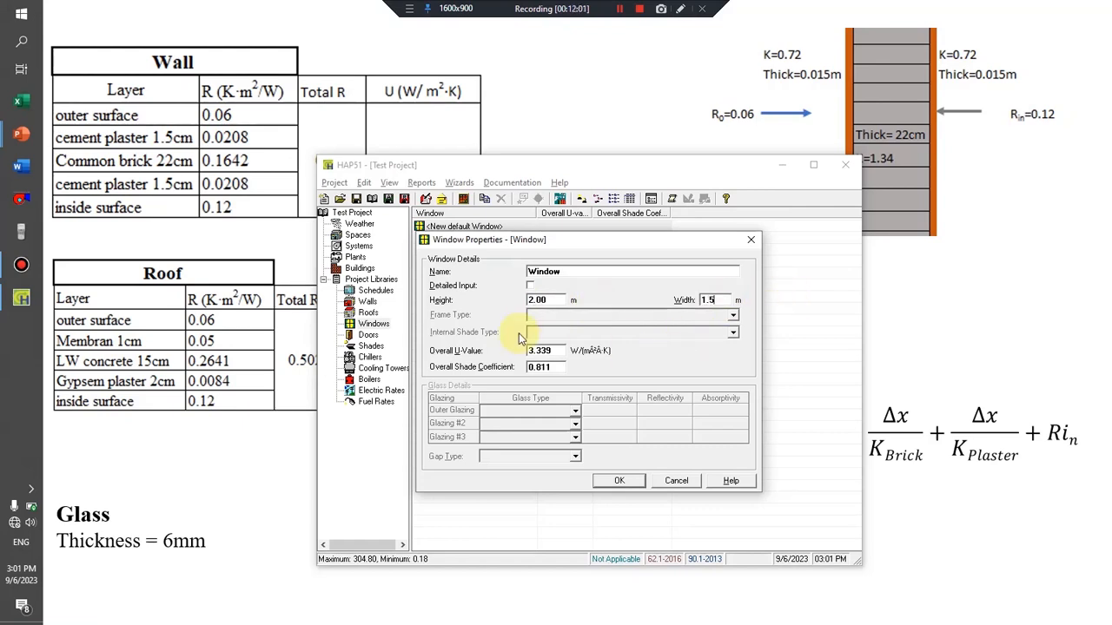
Set the window's overall shade coefficient to 1.
{"action": "double_click", "coordinate": [551, 350]}
{"action": "double_click", "coordinate": [548, 368]}
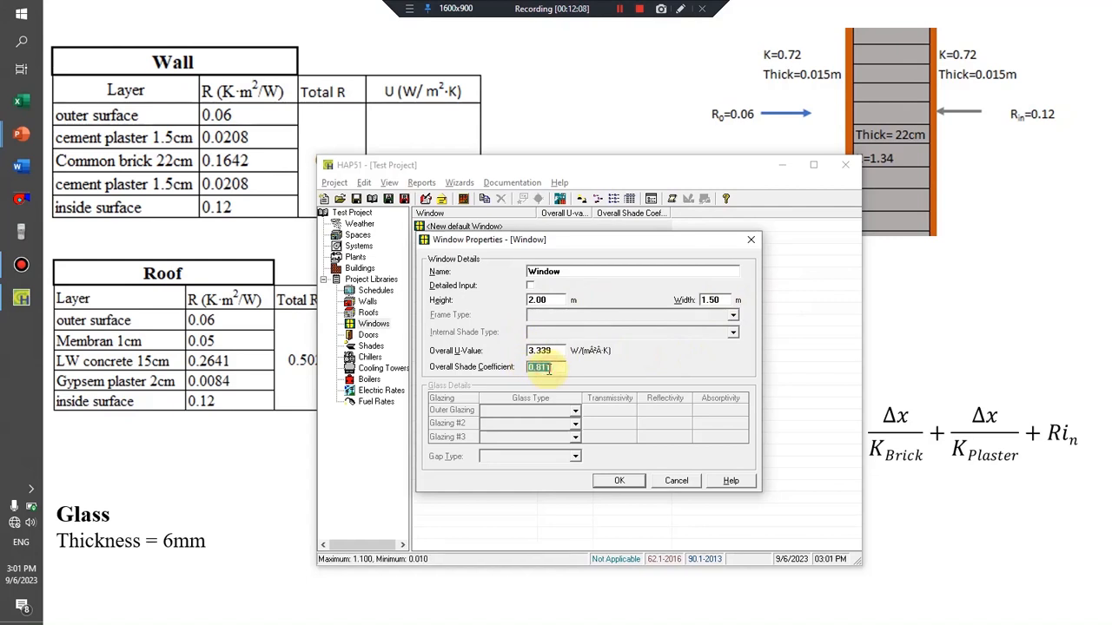
{"action": "type", "text": "1"}
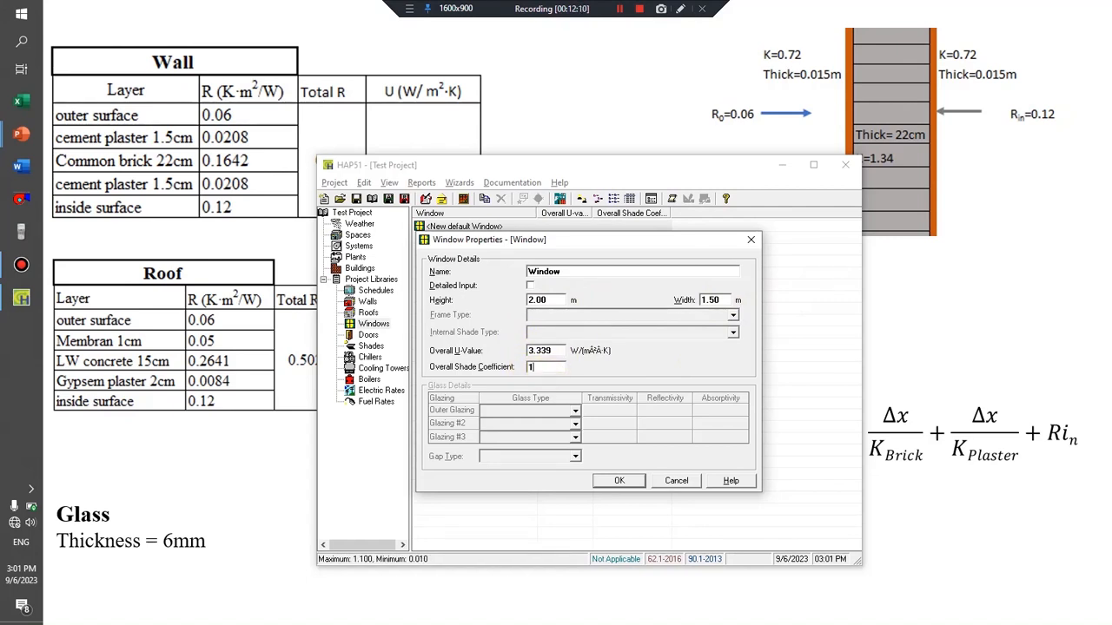
{"action": "double_click", "coordinate": [553, 350]}
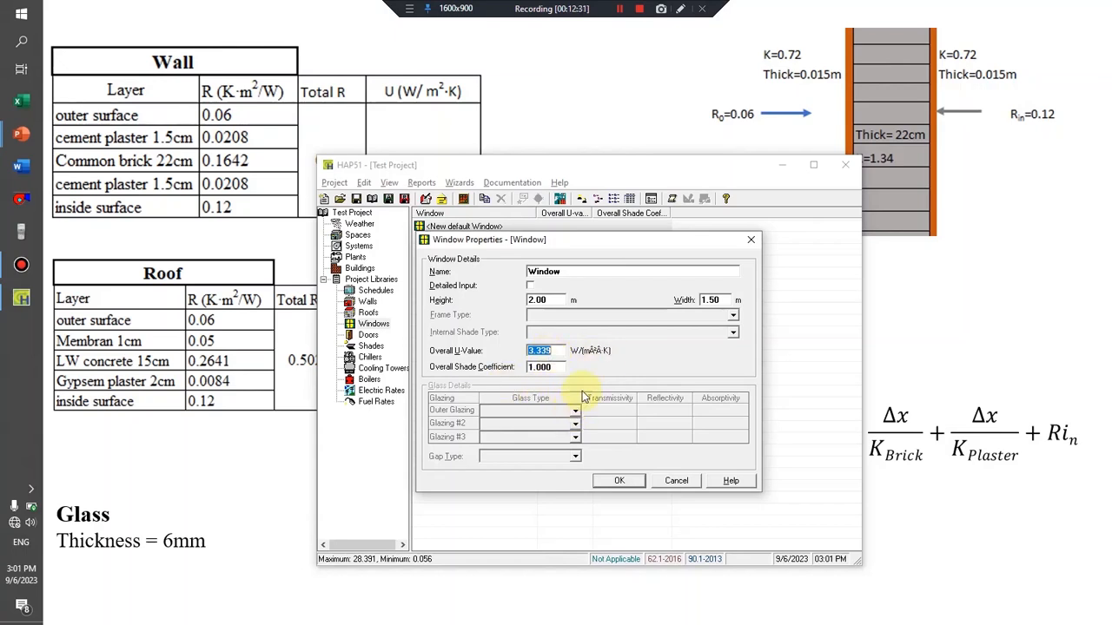
Enable detailed input for the window and examine the frame type, internal shade, outer glazing and gap type options, keeping the defaults.
{"action": "left_click", "coordinate": [530, 286]}
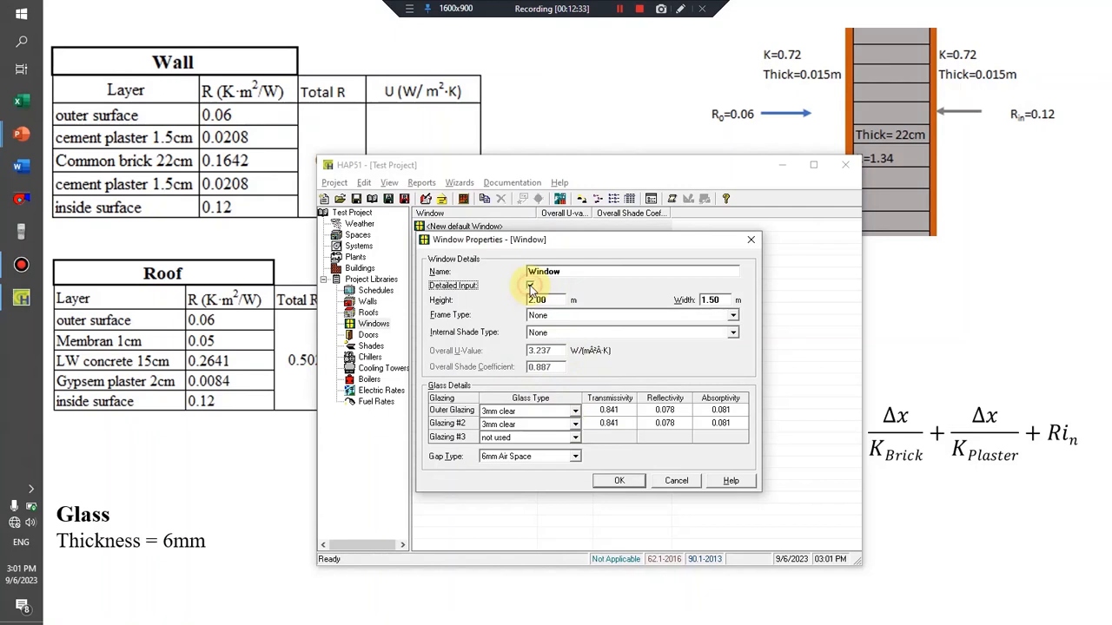
{"action": "left_click", "coordinate": [560, 318]}
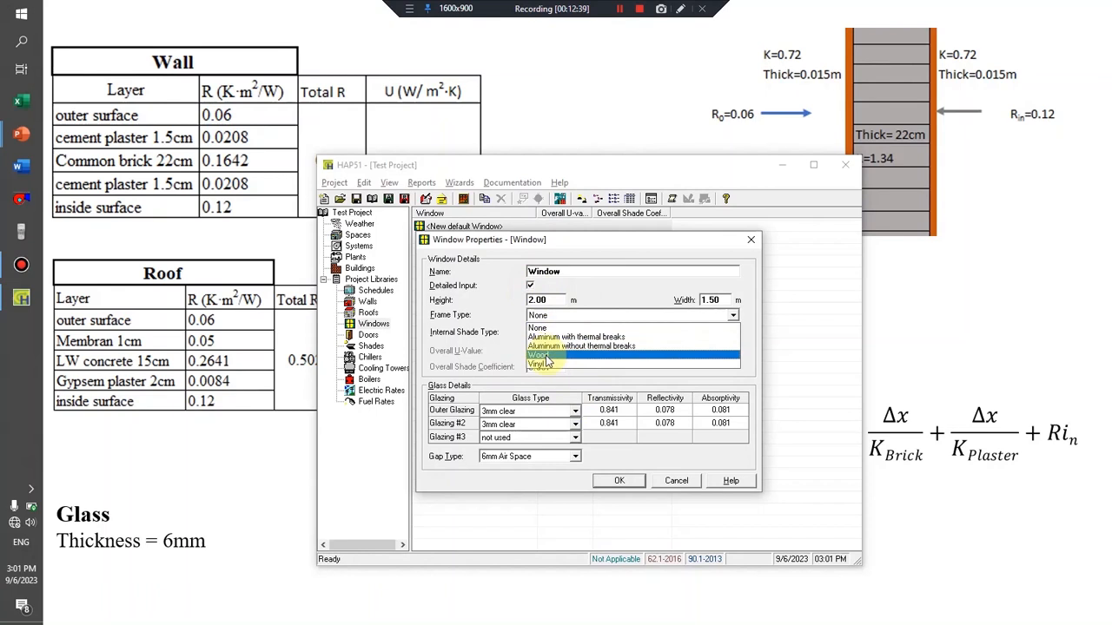
{"action": "left_click", "coordinate": [484, 331]}
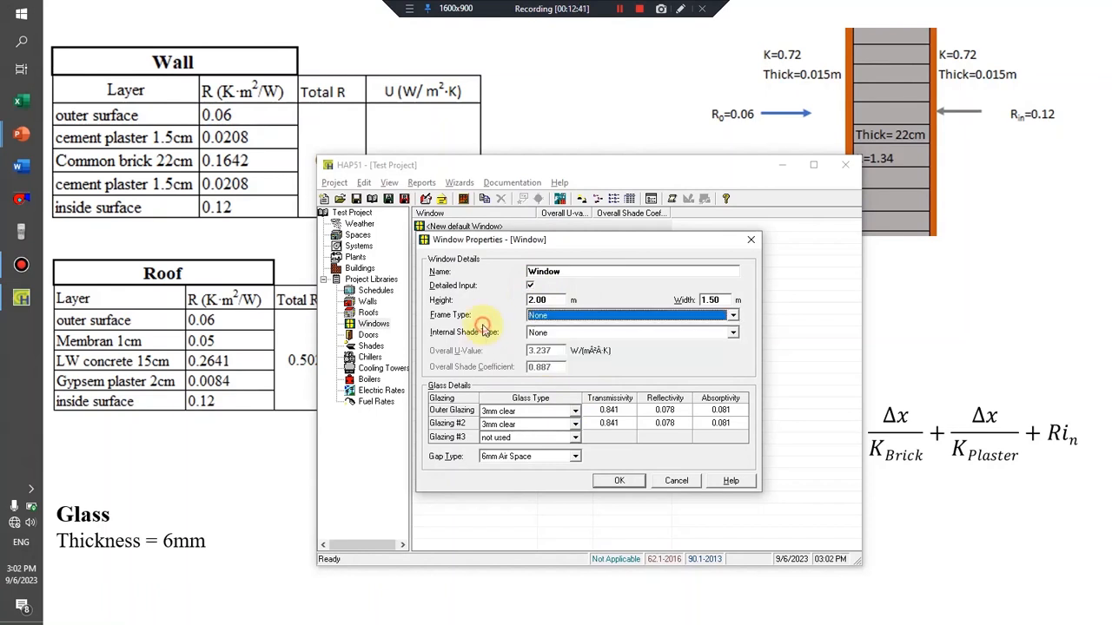
{"action": "left_click", "coordinate": [532, 334]}
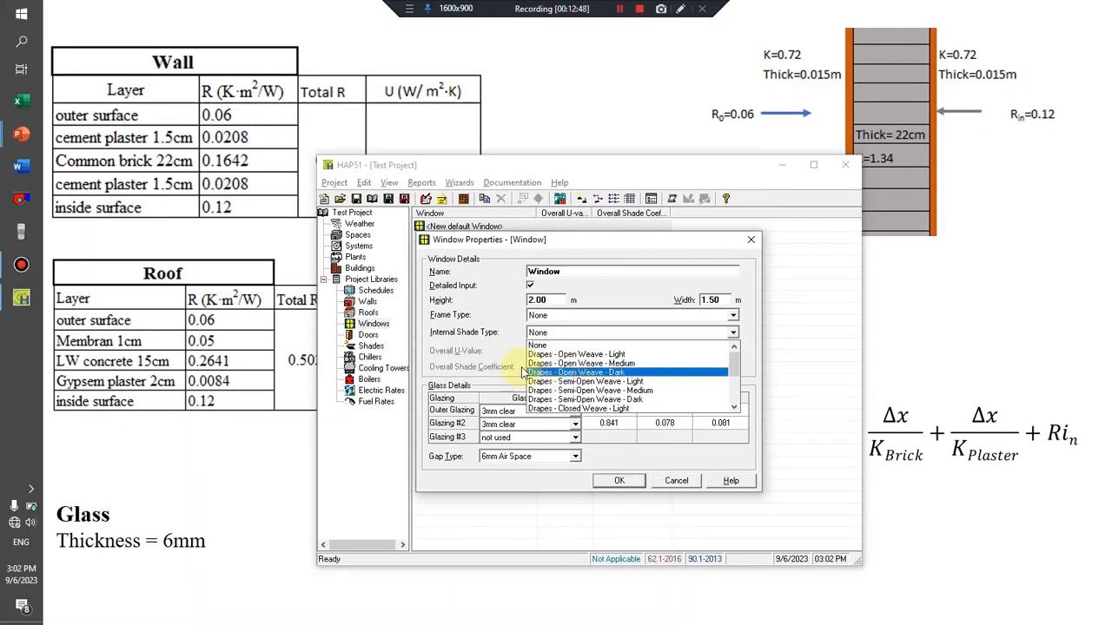
{"action": "left_click", "coordinate": [505, 345]}
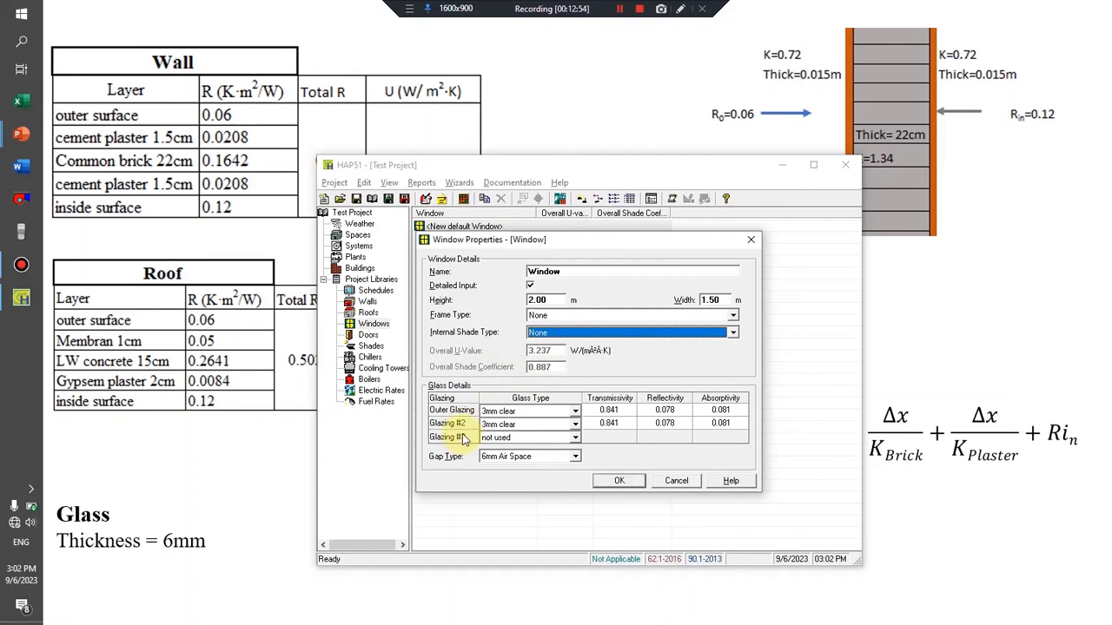
{"action": "left_click", "coordinate": [508, 412]}
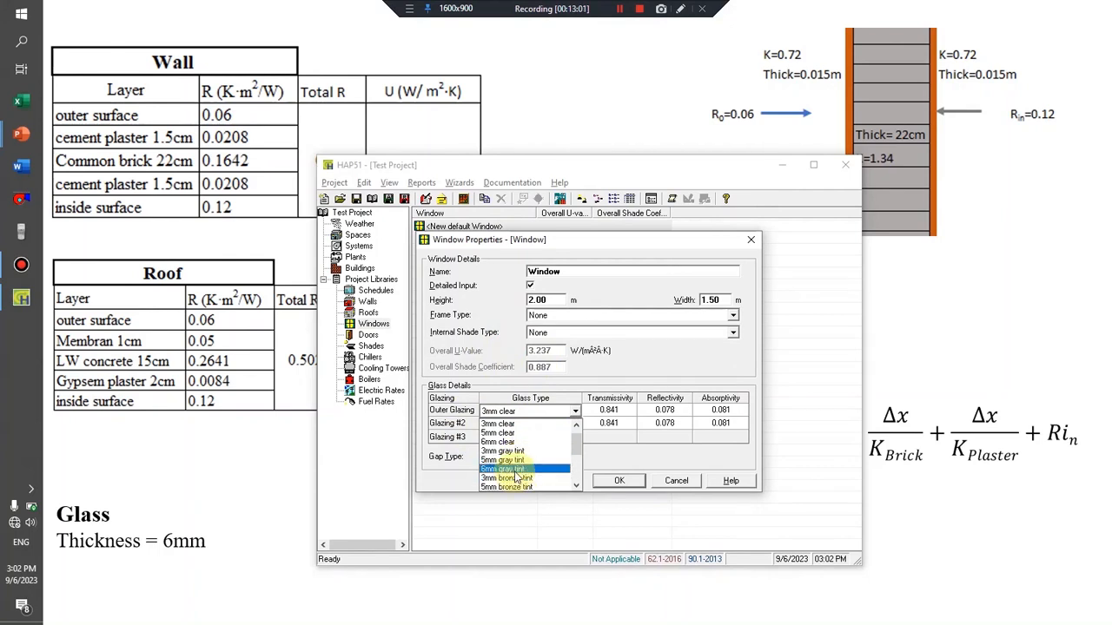
{"action": "left_click", "coordinate": [442, 401]}
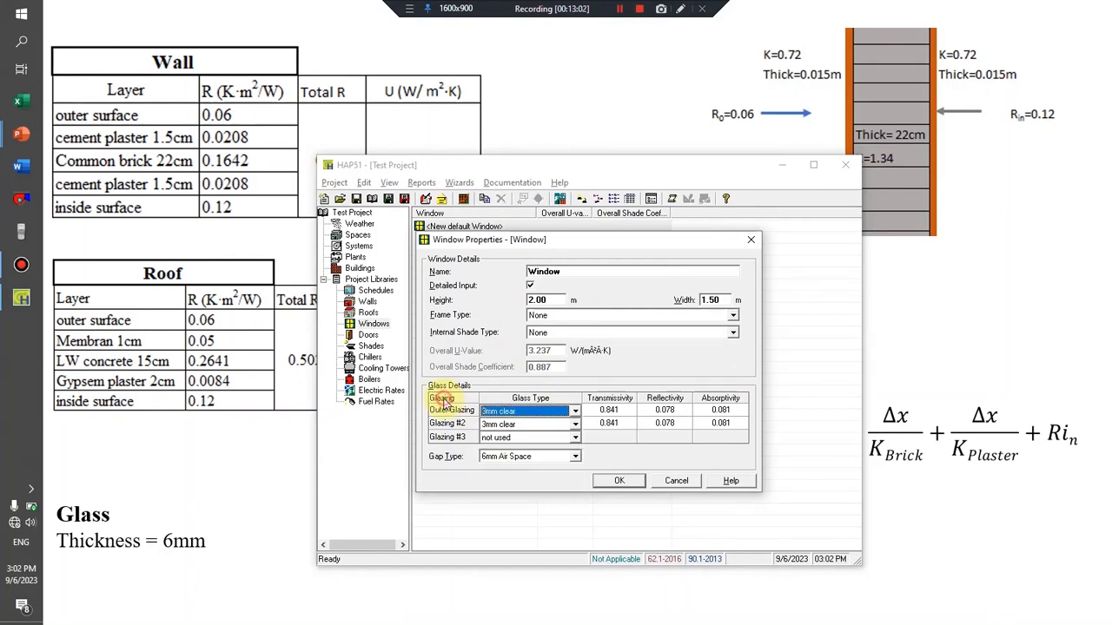
{"action": "left_click", "coordinate": [509, 458]}
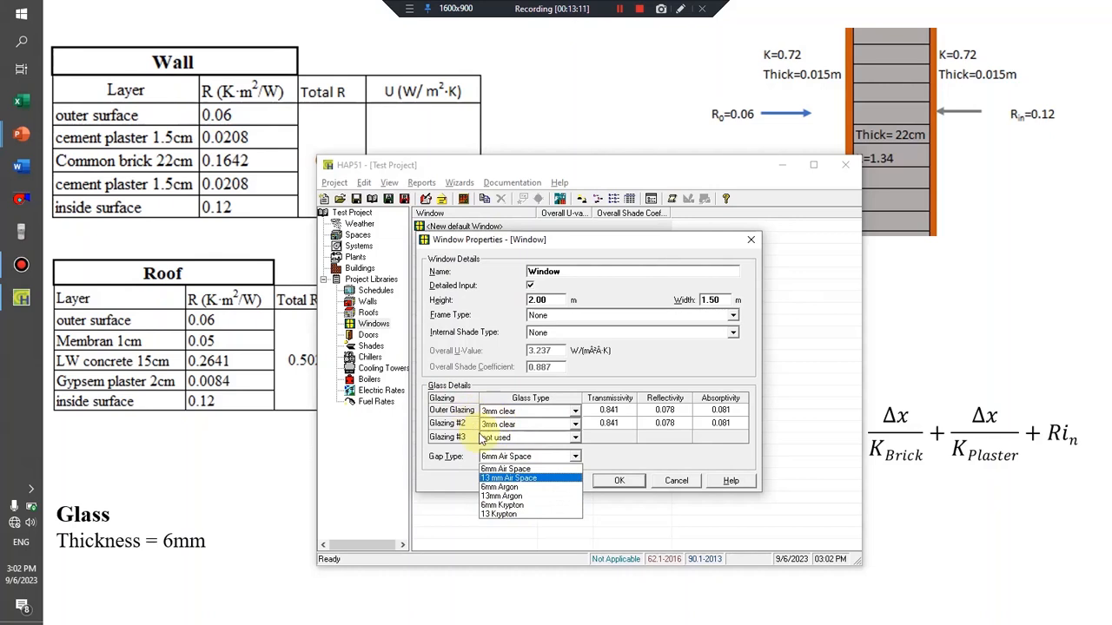
{"action": "left_click", "coordinate": [450, 427]}
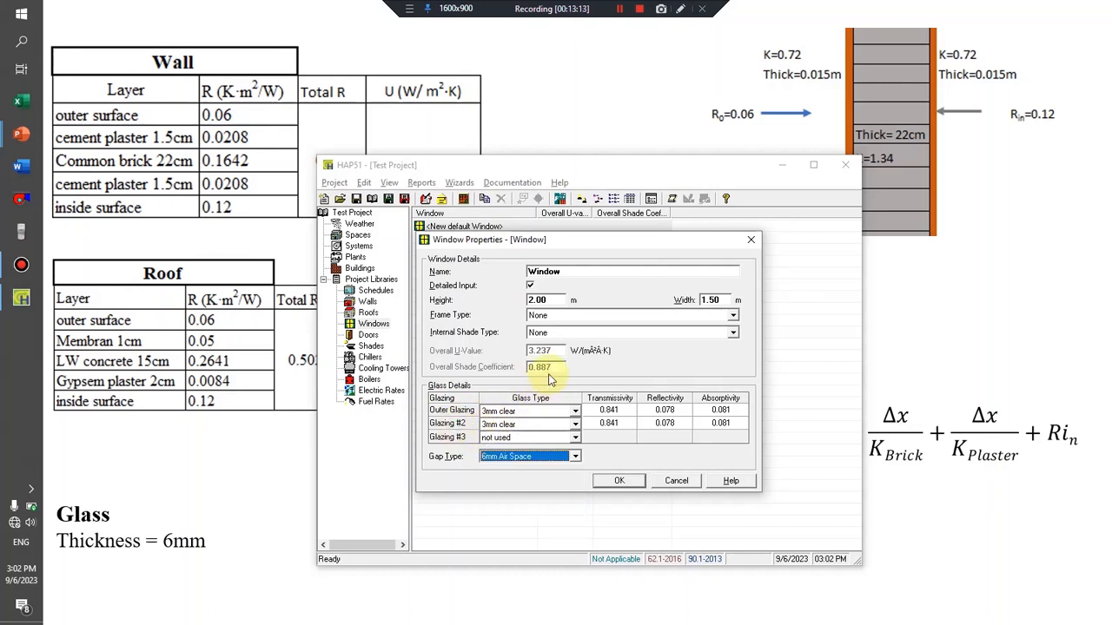
Disable the window's detailed input and save the window assembly.
{"action": "left_click", "coordinate": [529, 286]}
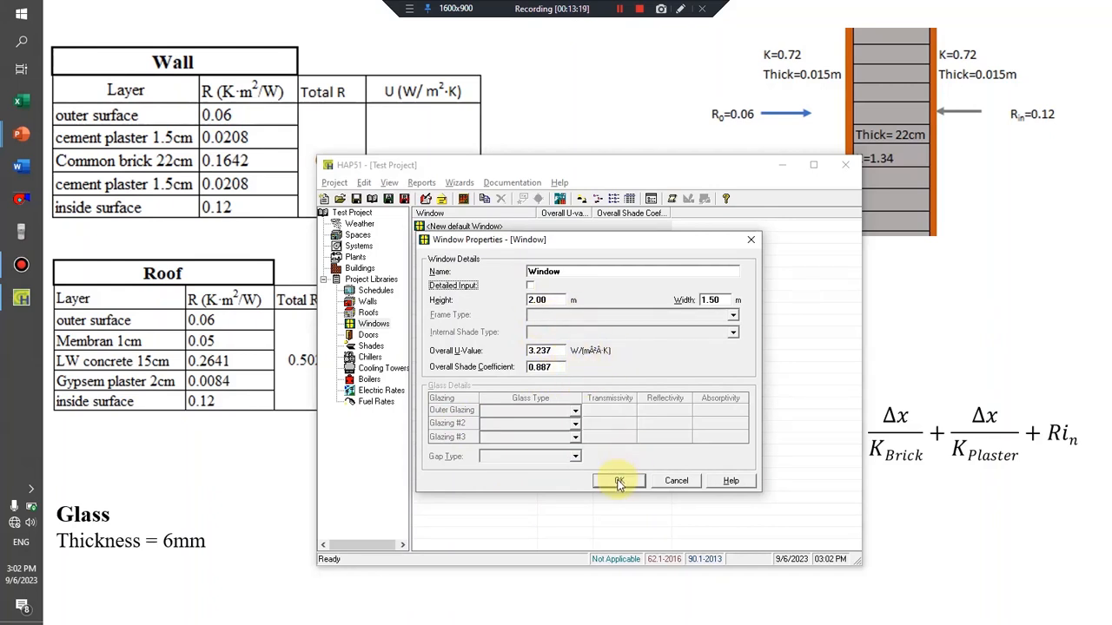
{"action": "left_click", "coordinate": [617, 482]}
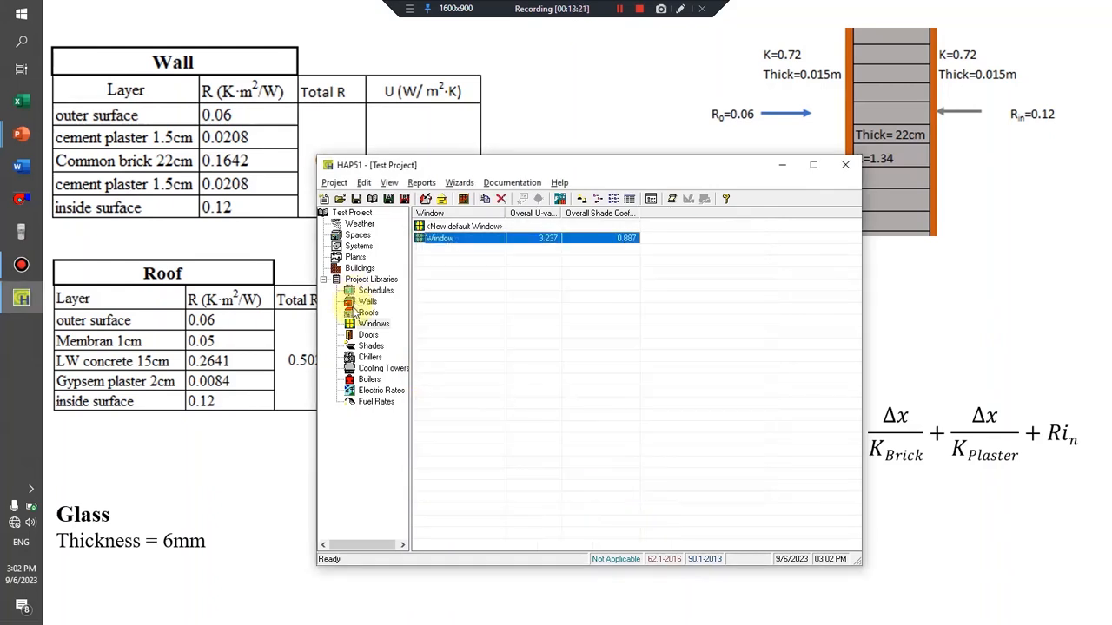
Create a door assembly named Door with a gross area of 2 m², keep the default U-values, and save it.
{"action": "left_click", "coordinate": [364, 337]}
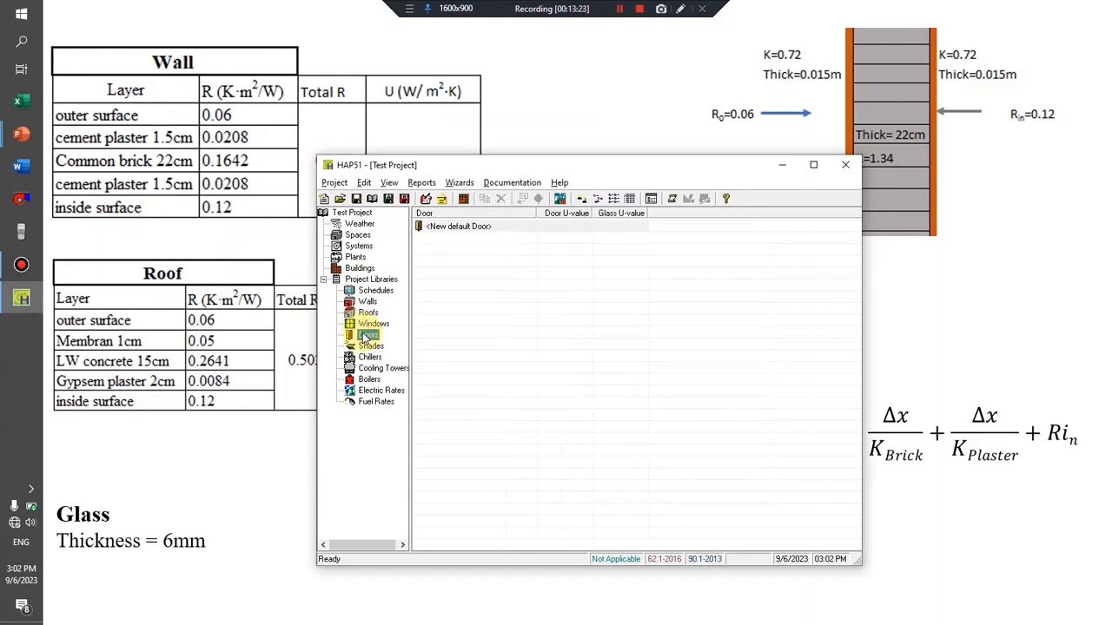
{"action": "double_click", "coordinate": [453, 228]}
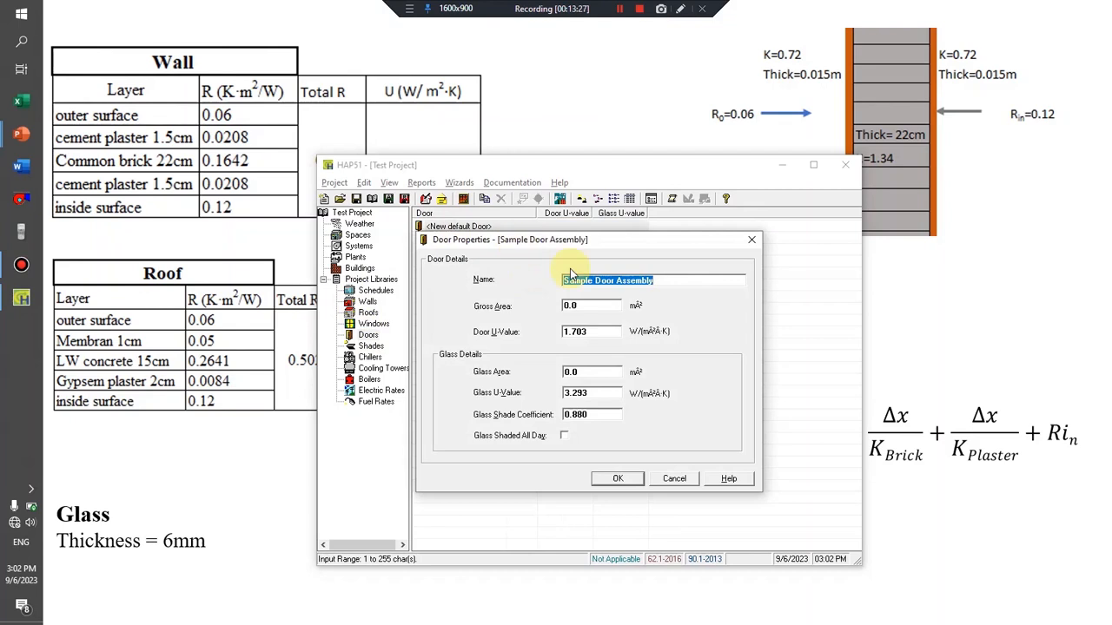
{"action": "type", "text": "Door"}
{"action": "left_click", "coordinate": [598, 305]}
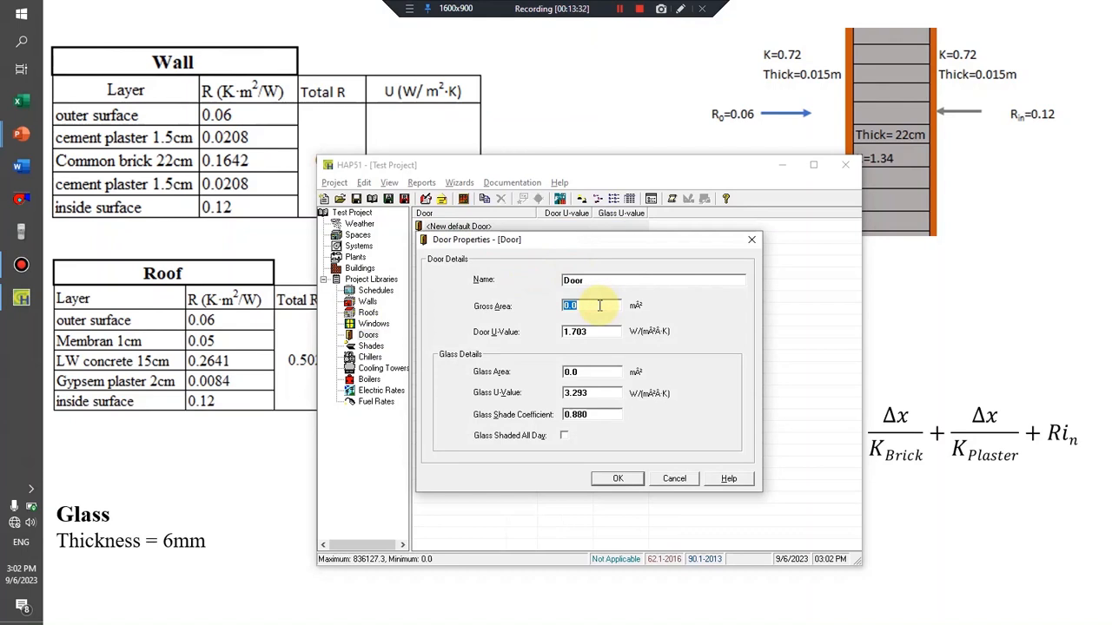
{"action": "type", "text": "2"}
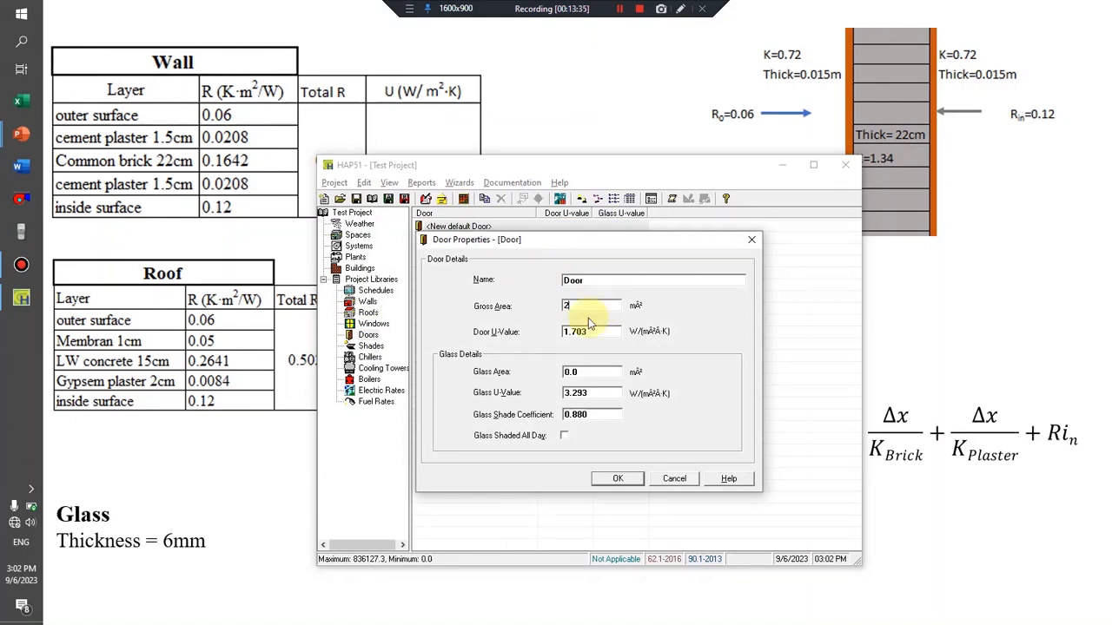
{"action": "left_click", "coordinate": [596, 336]}
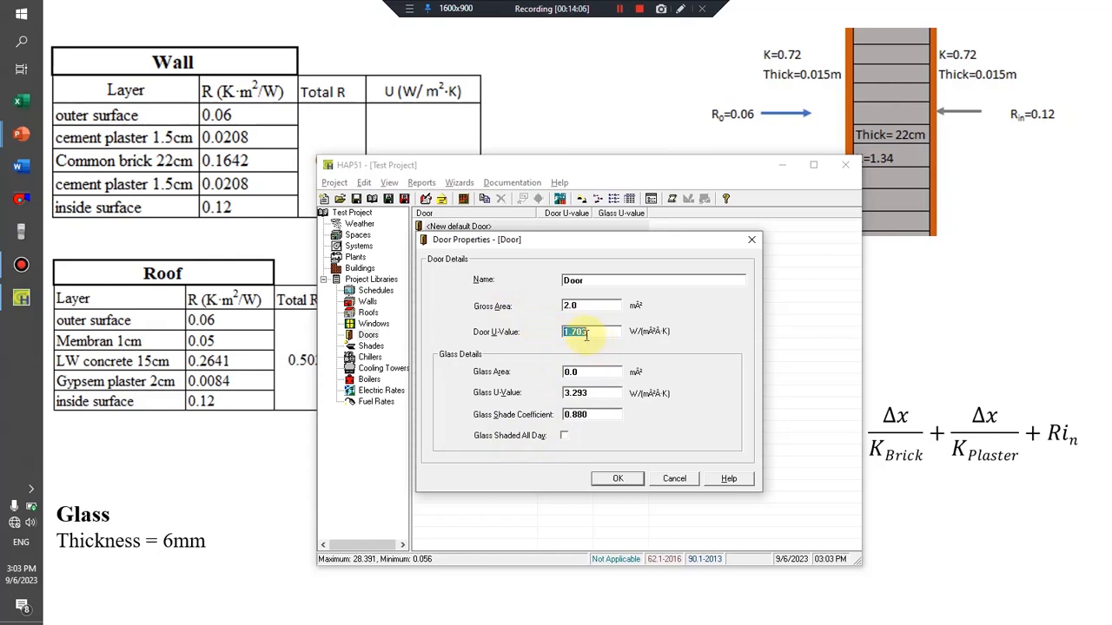
{"action": "left_click", "coordinate": [618, 478]}
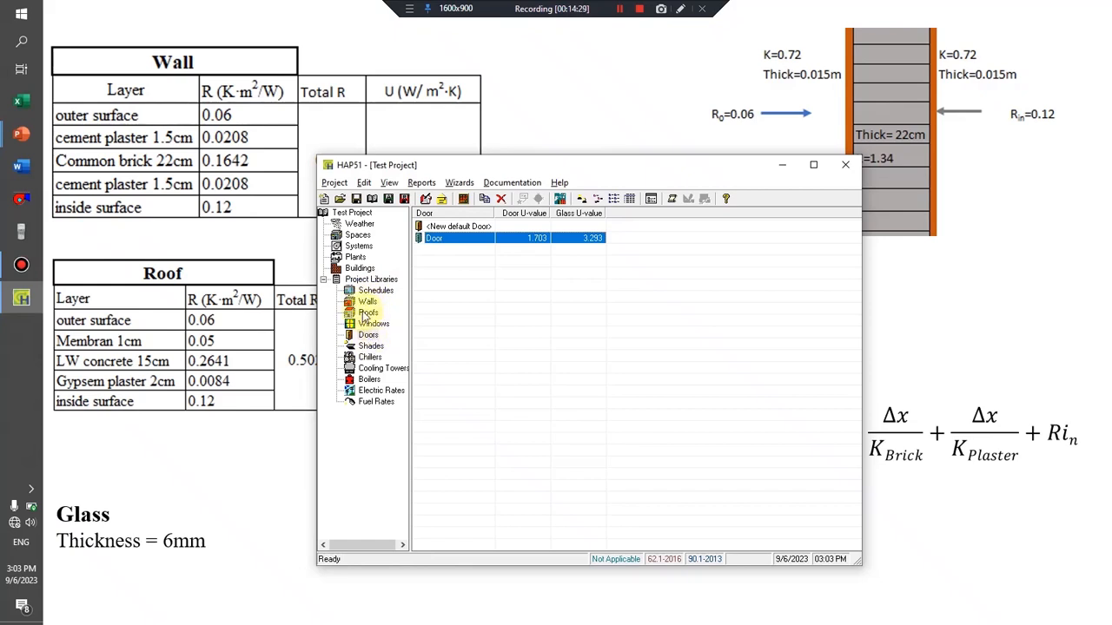
Start a new default space and bring up the dimensioned floor plan slide in the PowerPoint slide show.
{"action": "left_click", "coordinate": [357, 235]}
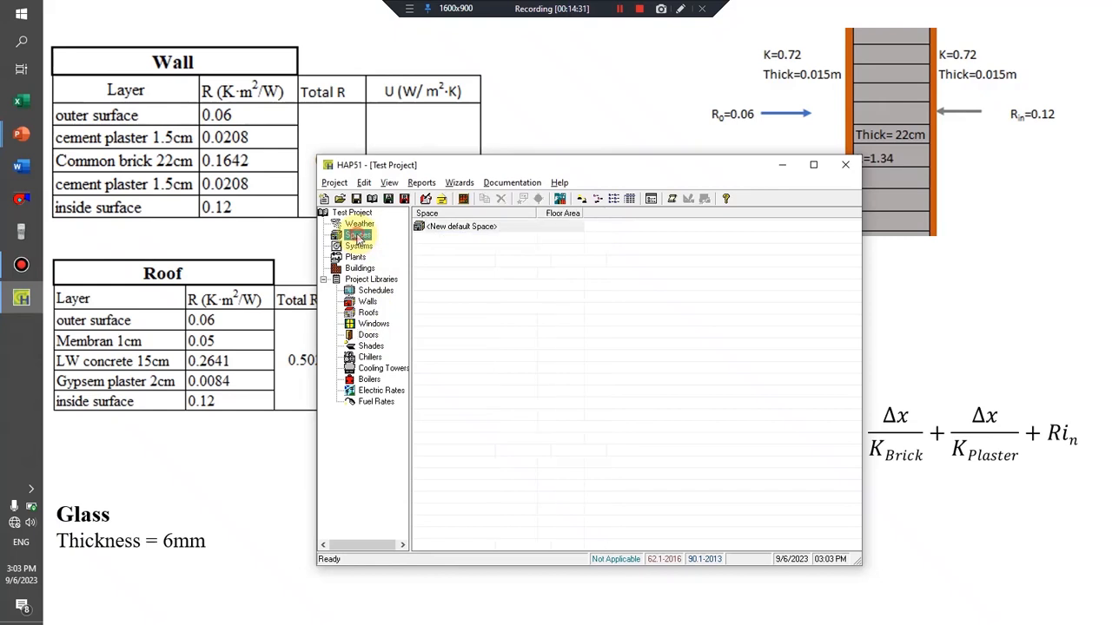
{"action": "double_click", "coordinate": [458, 228]}
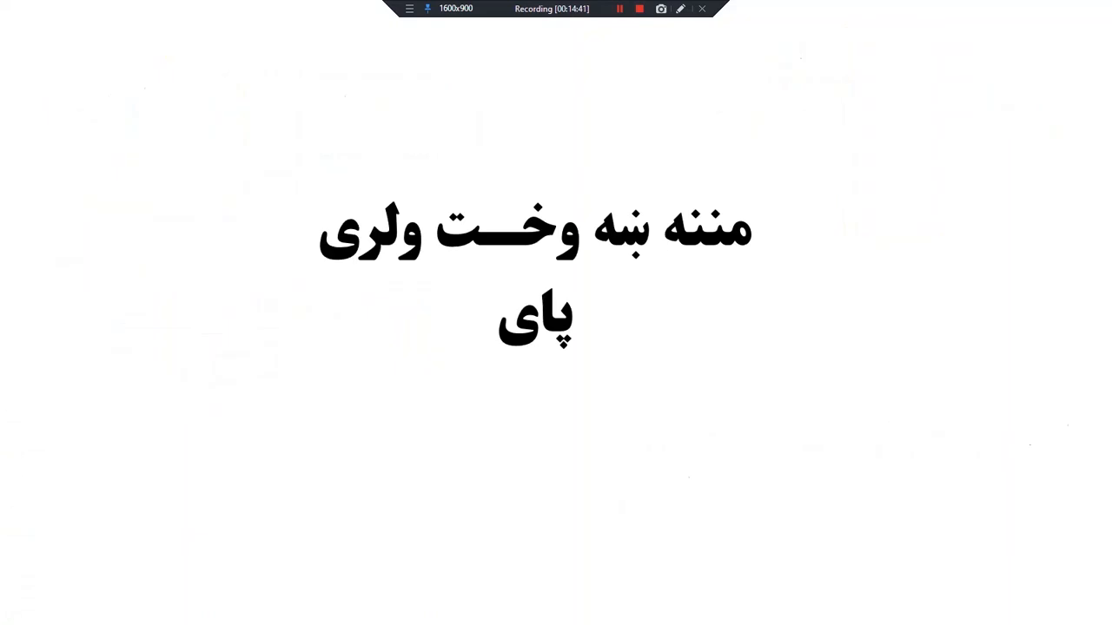
{"action": "key", "text": "Left"}
{"action": "key", "text": "Left"}
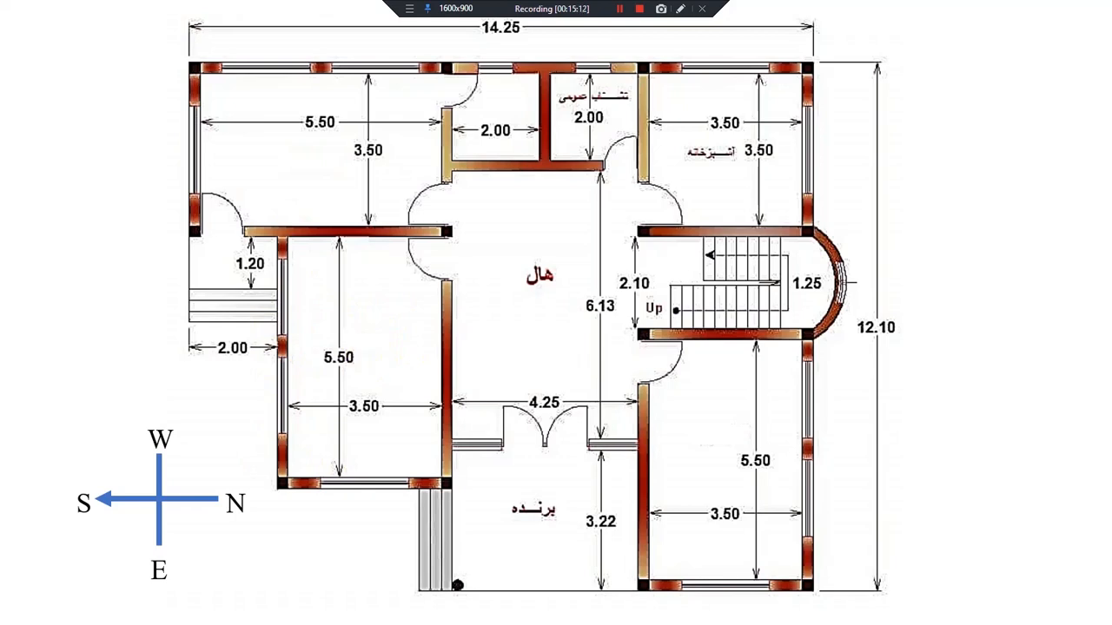
Switch back to HAP and name the new space Room 1.
{"action": "key", "text": "alt+Tab"}
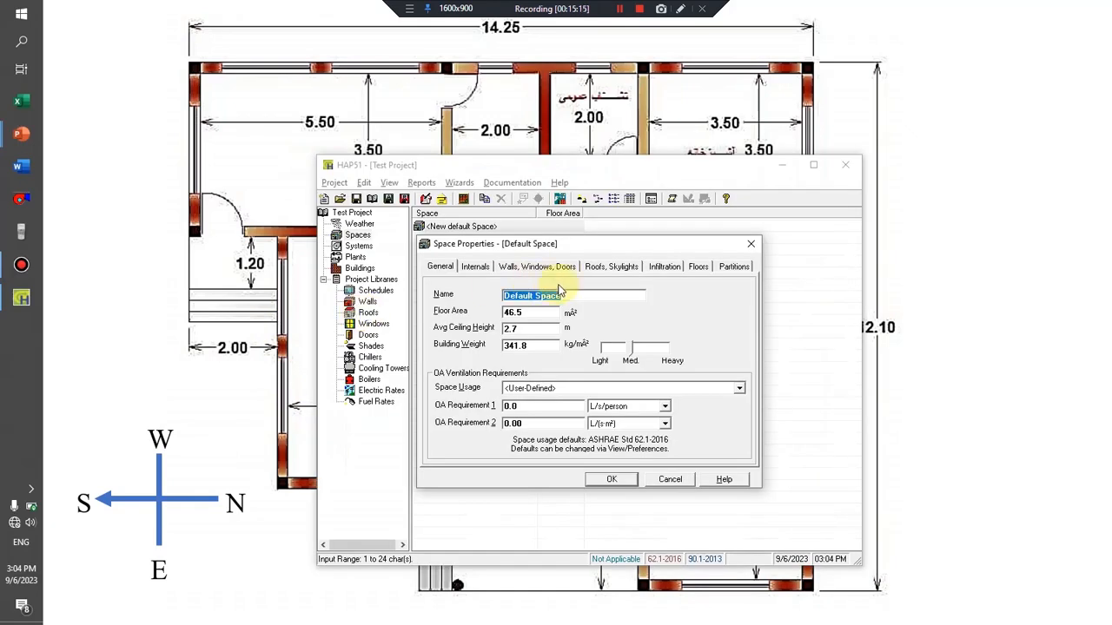
{"action": "left_click_drag", "start_coordinate": [504, 250], "coordinate": [521, 250]}
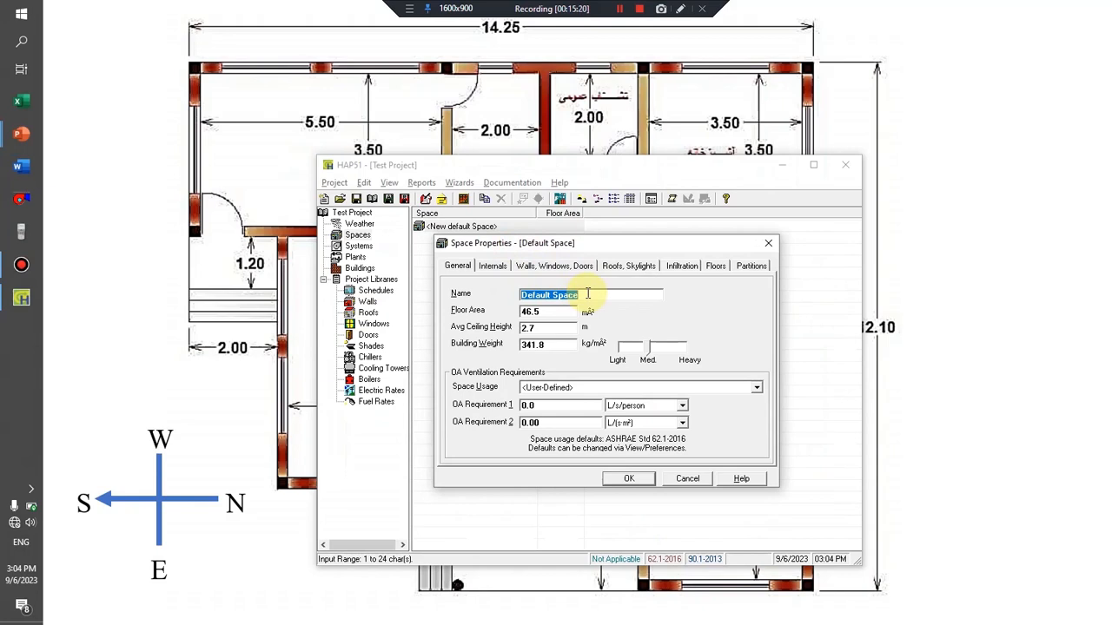
{"action": "type", "text": "Room 1"}
{"action": "key", "text": "Tab"}
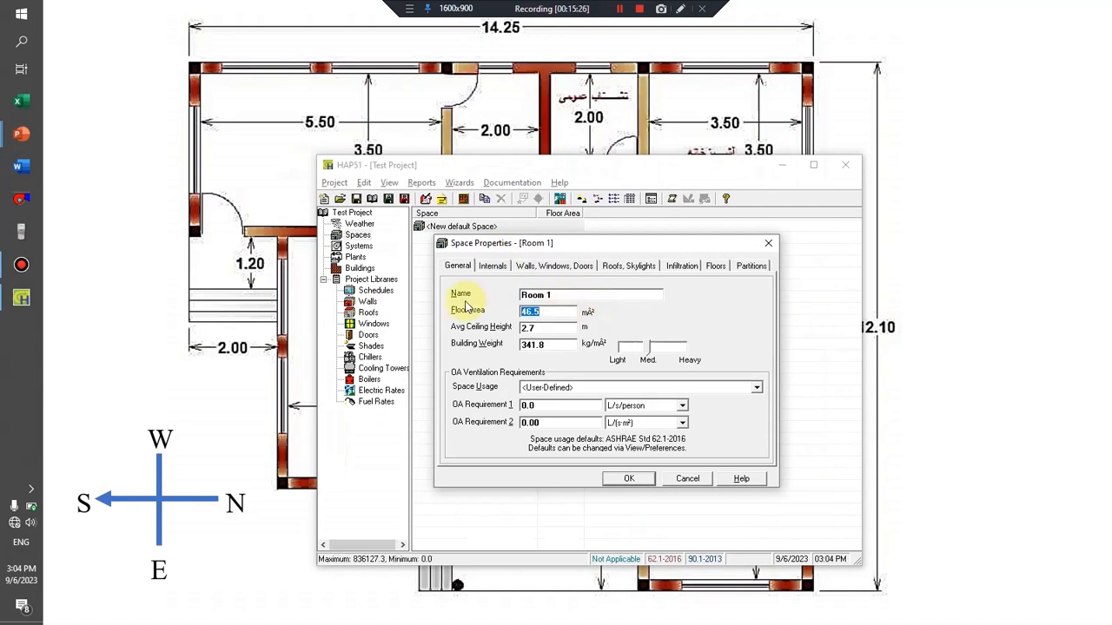
Switch to the Windows Calculator and multiply the floor plan's room dimensions, 5.5 by 3.5, for Room 1's floor area.
{"action": "key", "text": "alt+Tab"}
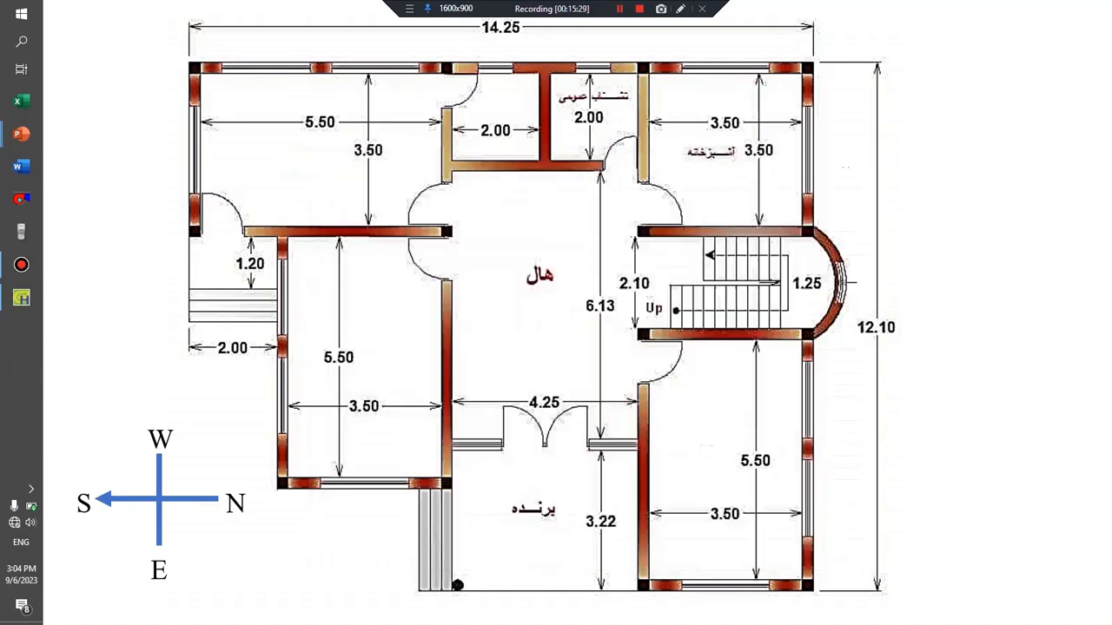
{"action": "key", "text": "super"}
{"action": "type", "text": "ca"}
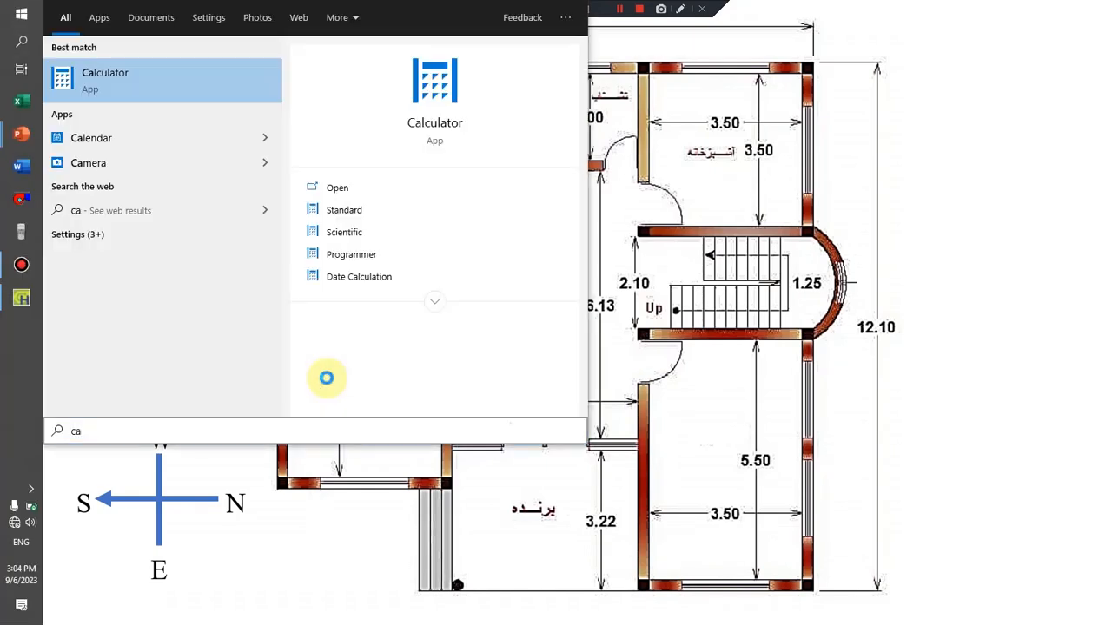
{"action": "key", "text": "Return"}
{"action": "left_click", "coordinate": [756, 294]}
{"action": "left_click", "coordinate": [807, 367]}
{"action": "left_click", "coordinate": [752, 297]}
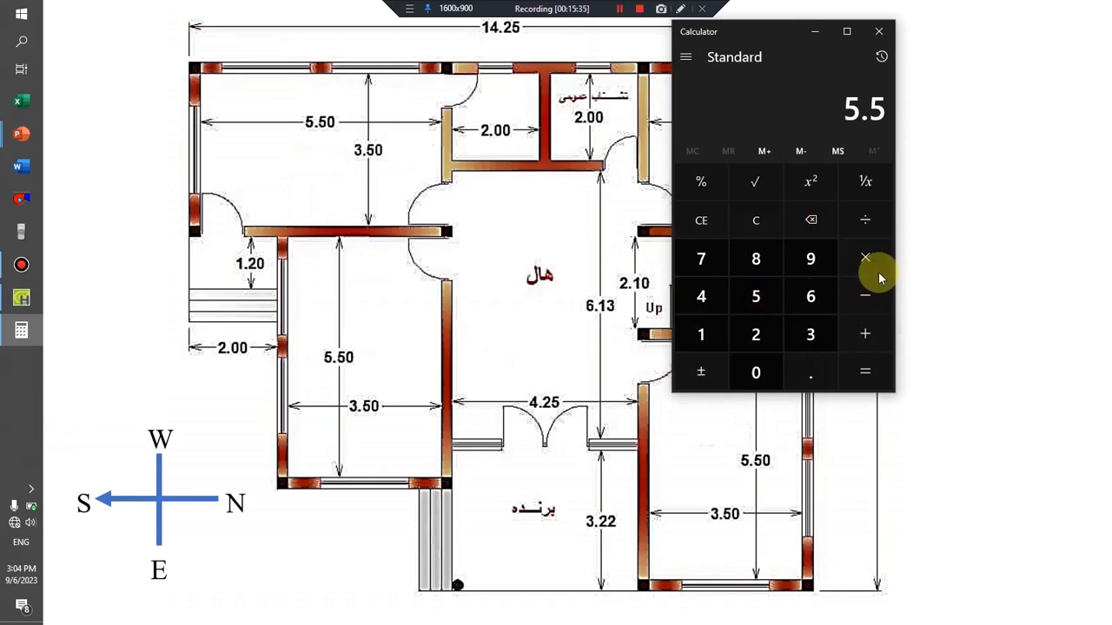
{"action": "left_click", "coordinate": [877, 268]}
{"action": "left_click", "coordinate": [811, 334]}
{"action": "left_click", "coordinate": [810, 371]}
{"action": "left_click", "coordinate": [757, 299]}
{"action": "left_click", "coordinate": [865, 372]}
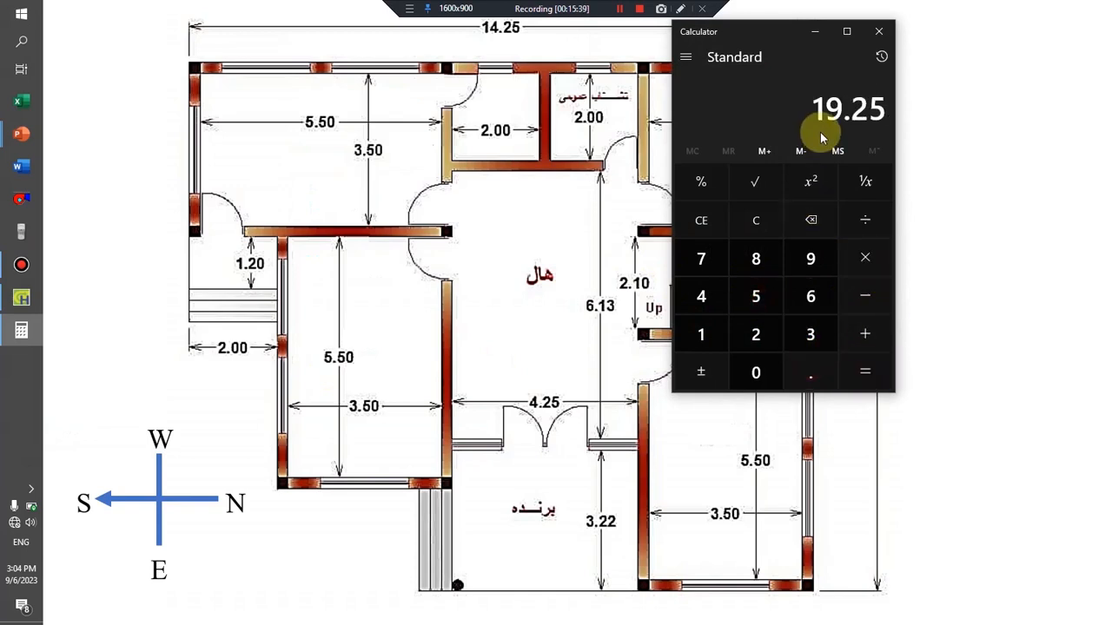
{"action": "left_click", "coordinate": [815, 36]}
Switch back to HAP and set Room 1's floor area to 19.25 m² and average ceiling height to 3 m.
{"action": "key", "text": "alt+Tab"}
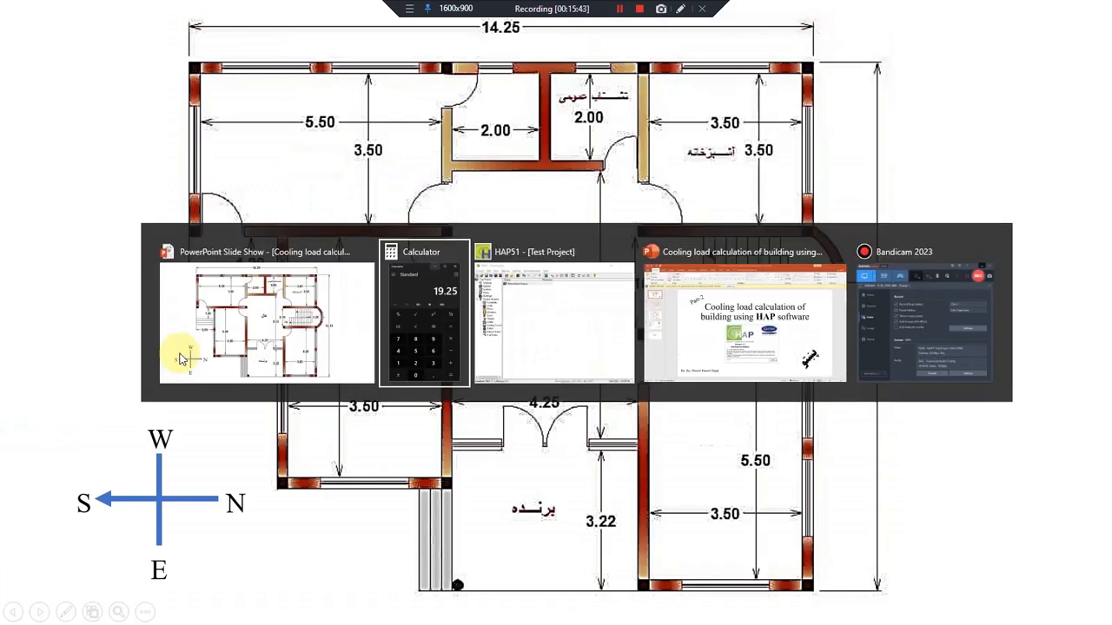
{"action": "key", "text": "alt+Tab"}
{"action": "key", "text": "Tab"}
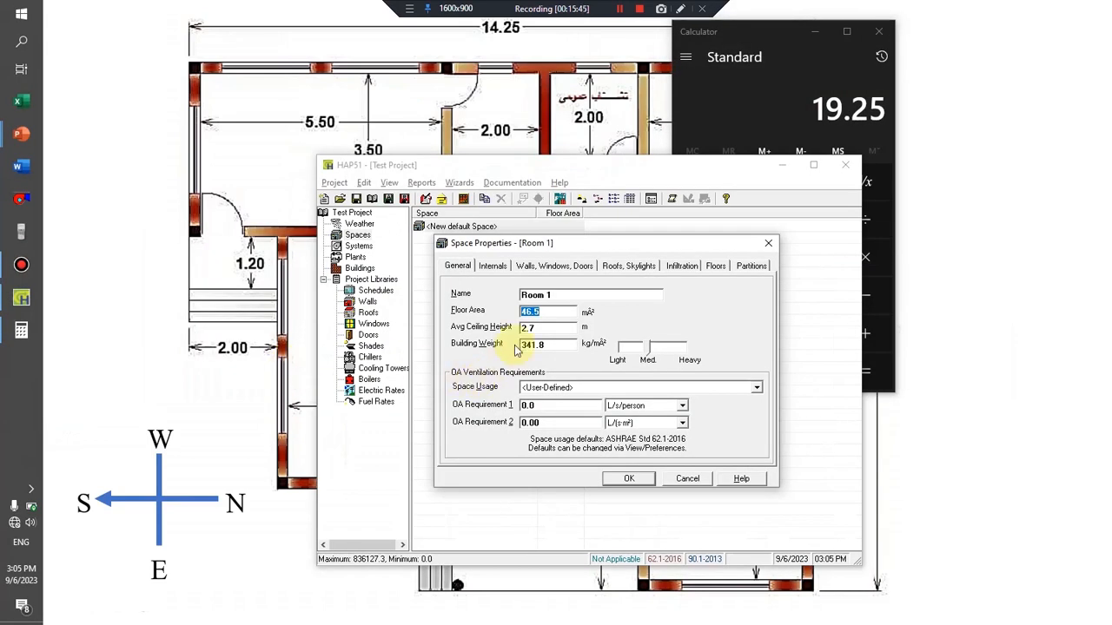
{"action": "type", "text": "19.25"}
{"action": "left_click", "coordinate": [554, 325]}
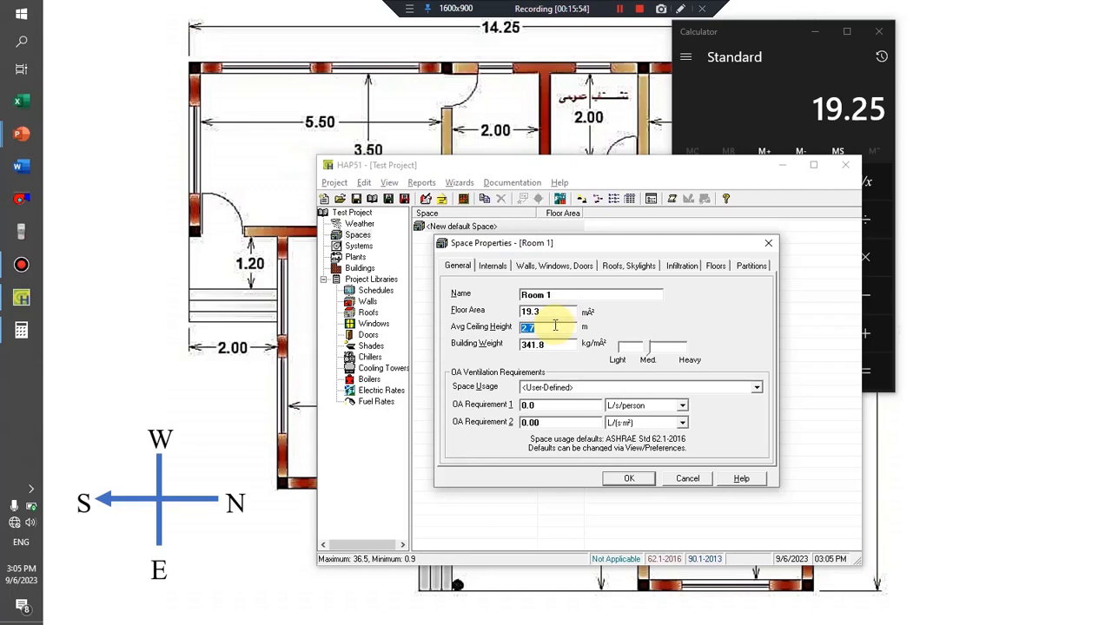
{"action": "type", "text": "3"}
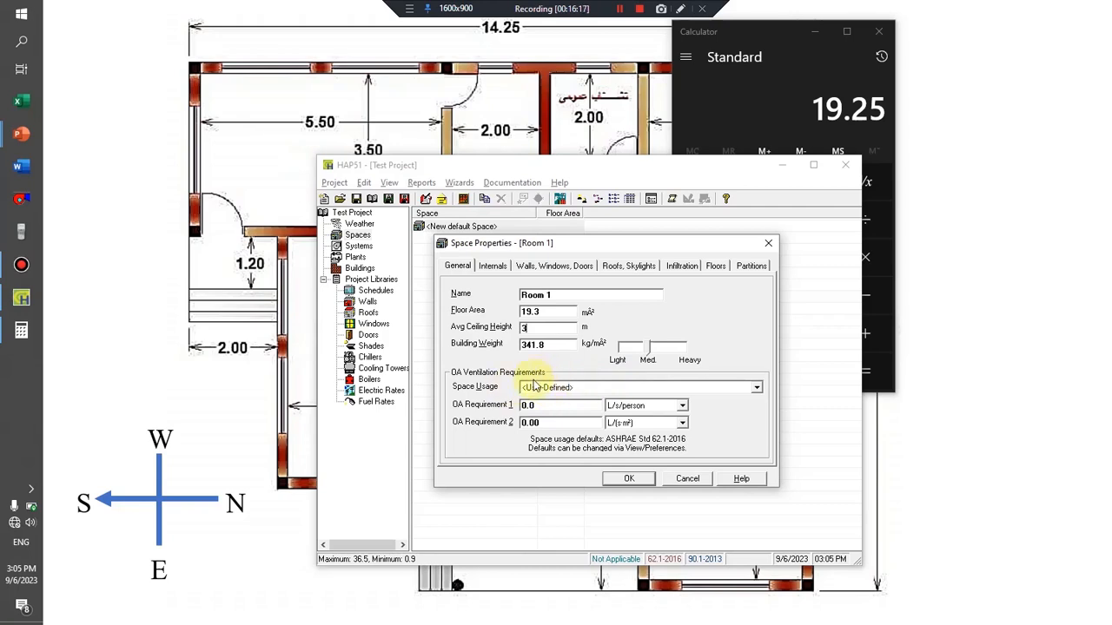
Set Room 1's space usage to HOTEL / MOTEL / RESORT / DORM: Bedroom/living room.
{"action": "left_click", "coordinate": [611, 386]}
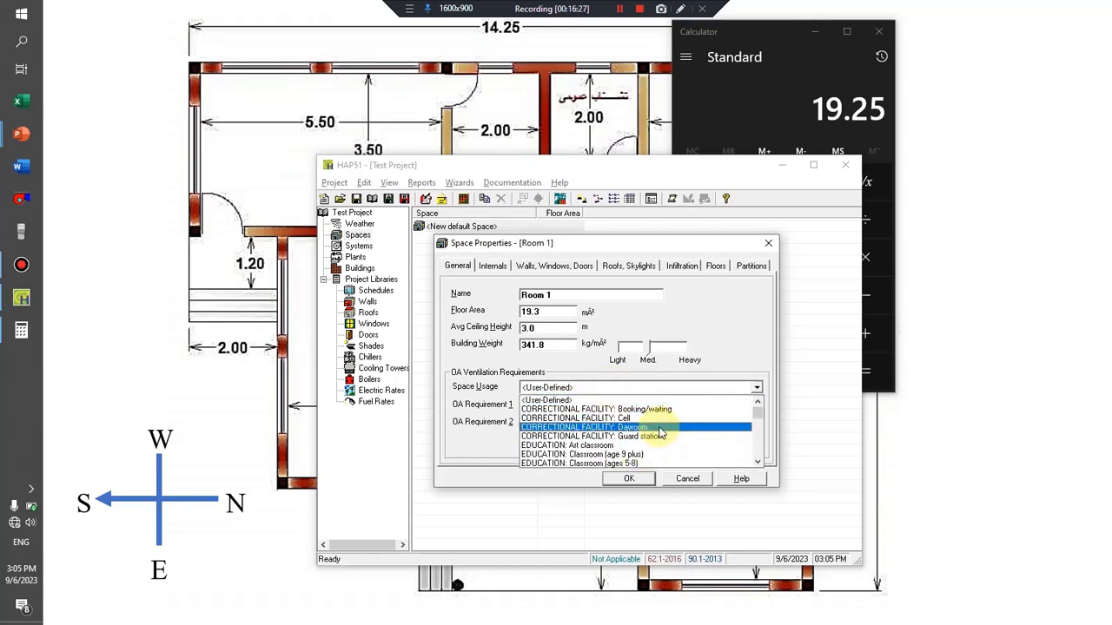
{"action": "left_click_drag", "start_coordinate": [757, 415], "coordinate": [756, 433]}
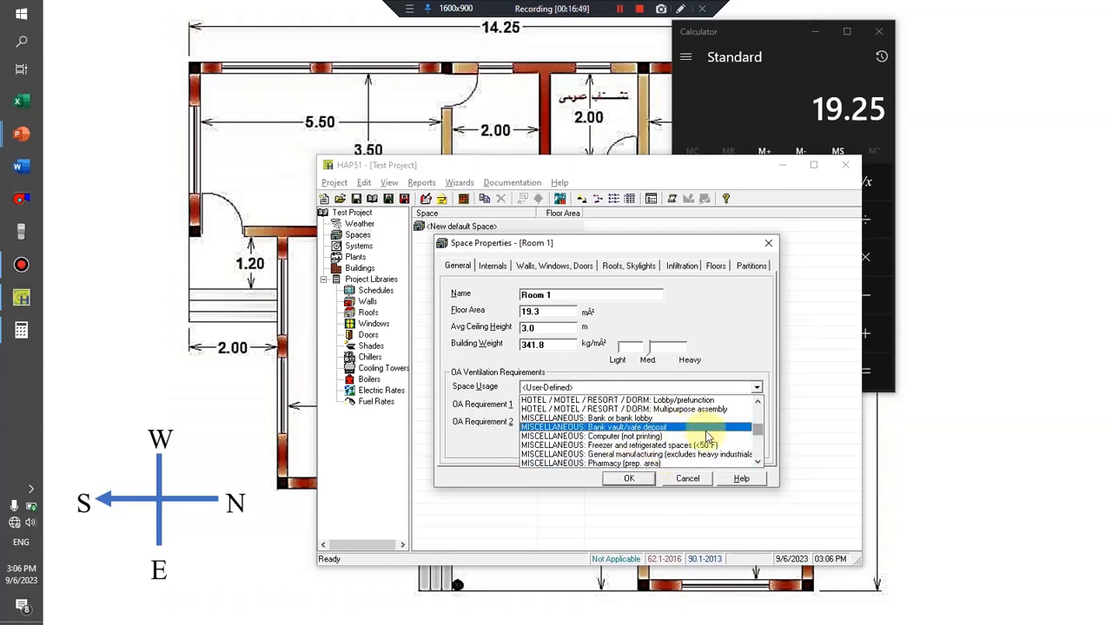
{"action": "left_click_drag", "start_coordinate": [759, 430], "coordinate": [756, 430]}
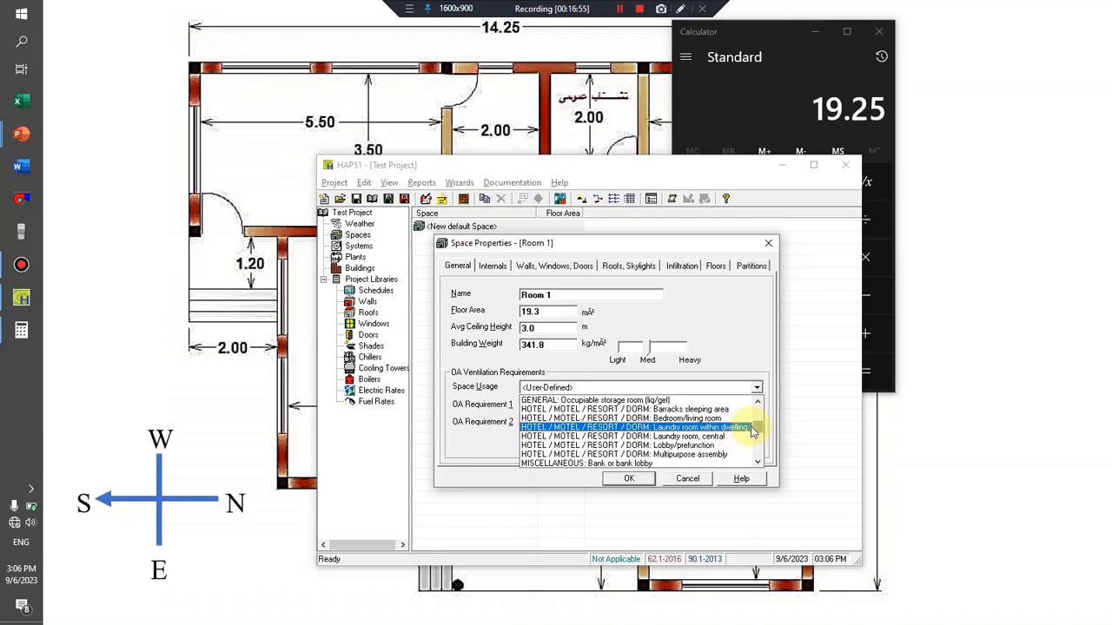
{"action": "mouse_move", "coordinate": [757, 430]}
{"action": "left_mouse_down"}
{"action": "mouse_move", "coordinate": [755, 418]}
{"action": "mouse_move", "coordinate": [747, 449]}
{"action": "mouse_move", "coordinate": [745, 424]}
{"action": "left_mouse_up"}
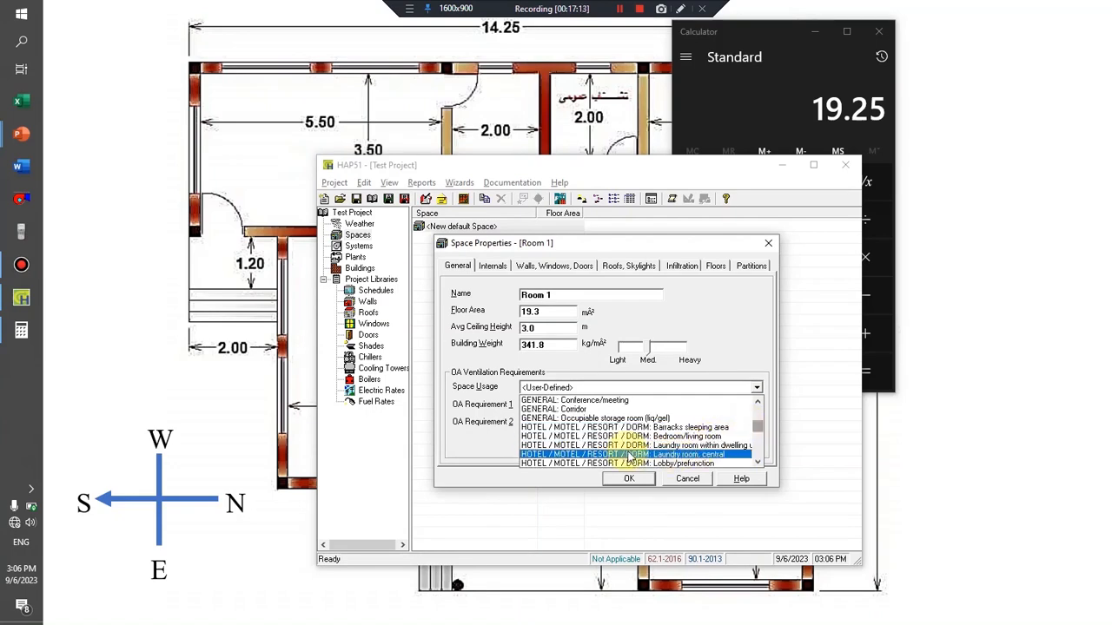
{"action": "left_click", "coordinate": [678, 436]}
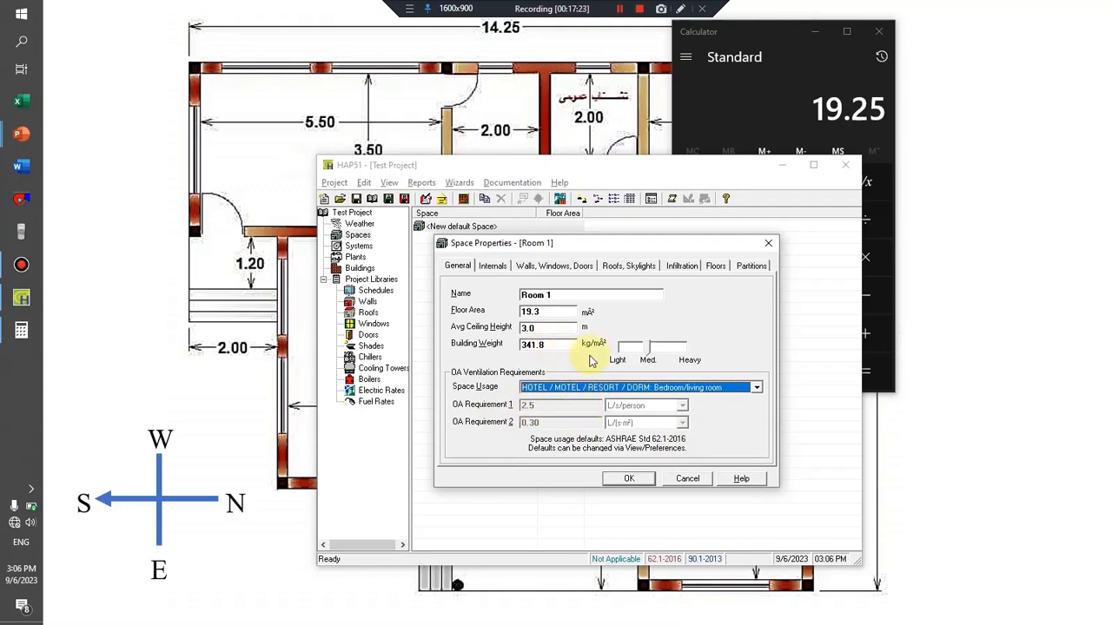
Set Room 1's overhead lighting wattage to 60, with the unit changed to Watts.
{"action": "left_click", "coordinate": [490, 271]}
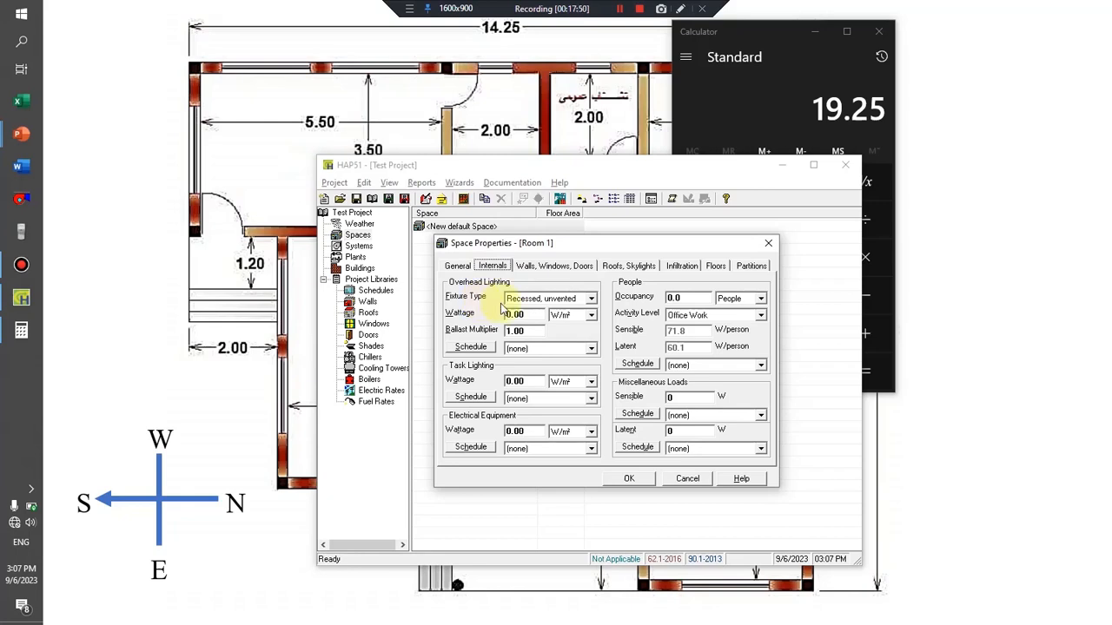
{"action": "left_click", "coordinate": [525, 314]}
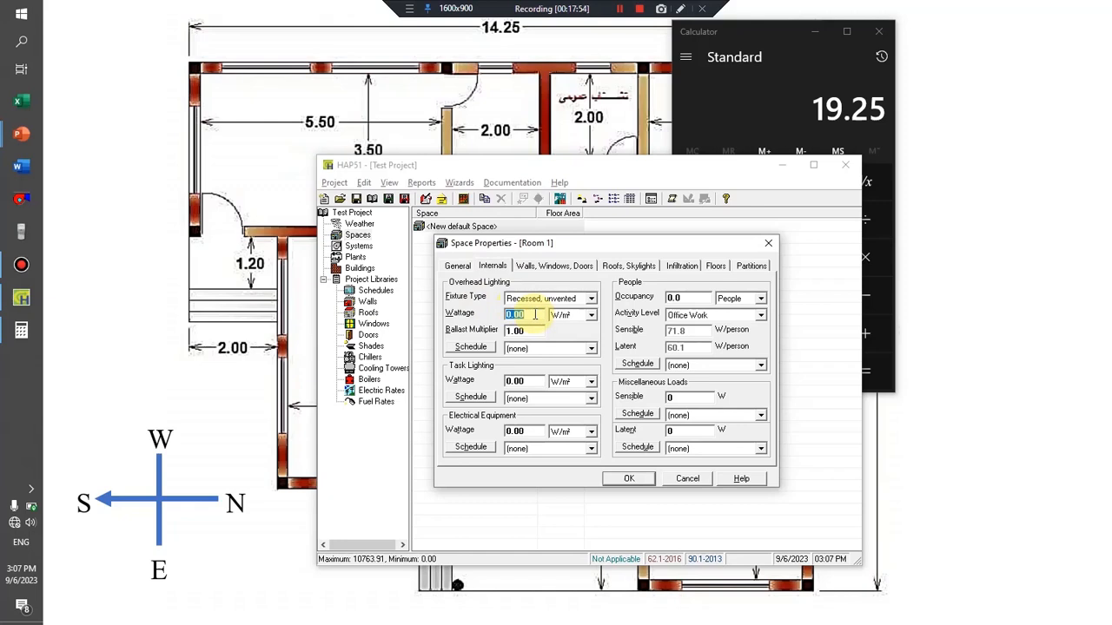
{"action": "type", "text": "60"}
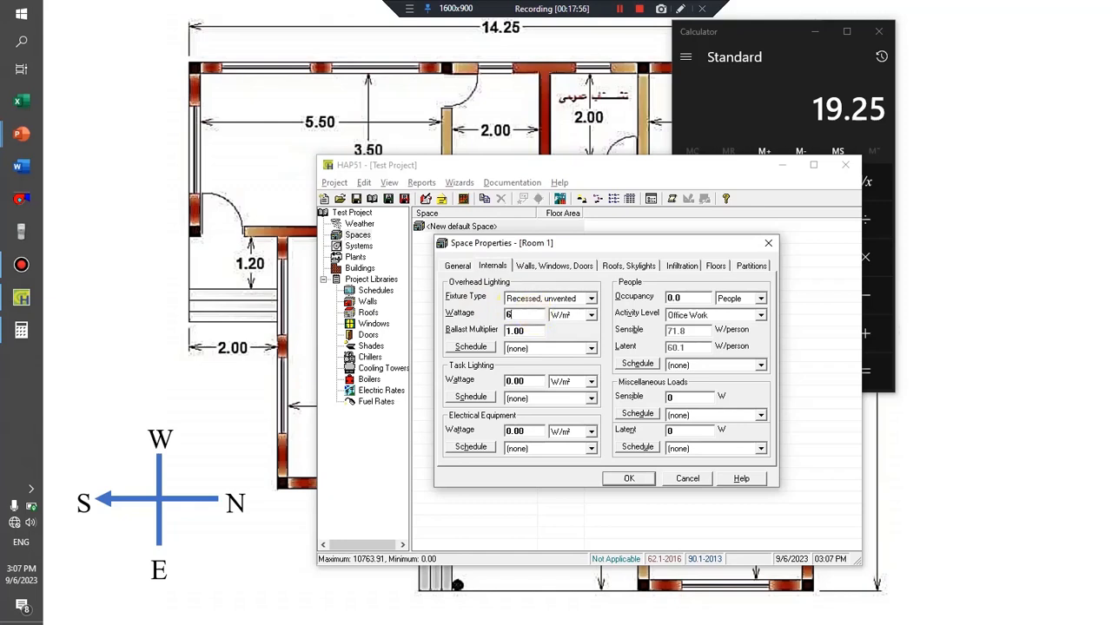
{"action": "left_click", "coordinate": [581, 314]}
{"action": "left_click", "coordinate": [573, 327]}
{"action": "left_click", "coordinate": [521, 314]}
{"action": "type", "text": "6"}
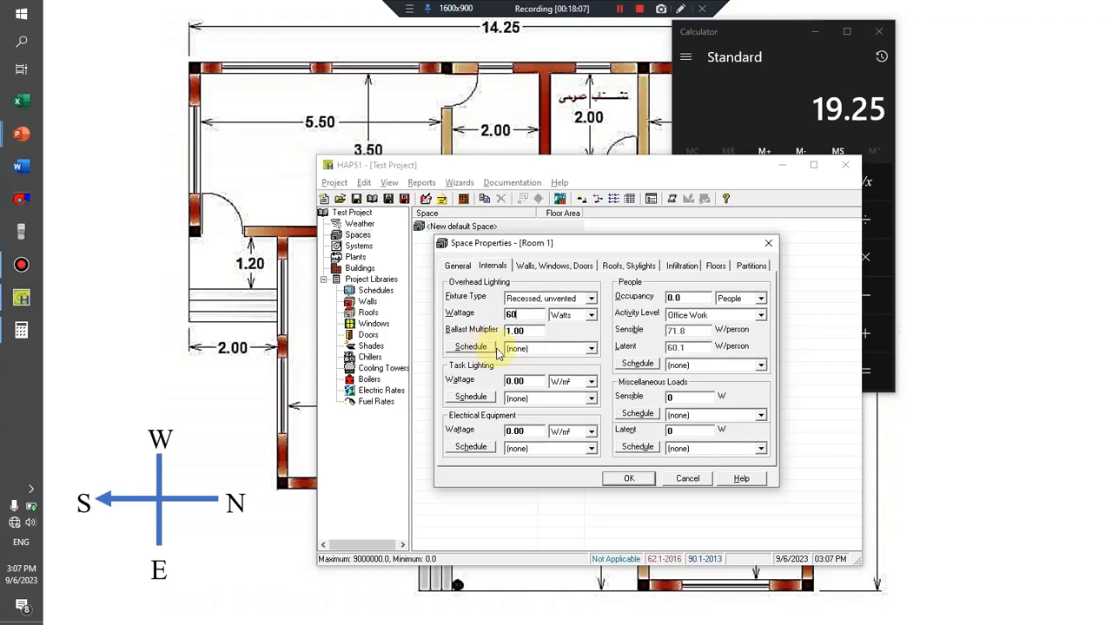
Assign the Lighting schedule to the overhead lighting, review its profile assignments, and keep the Recessed, unvented fixture type.
{"action": "left_click", "coordinate": [524, 352]}
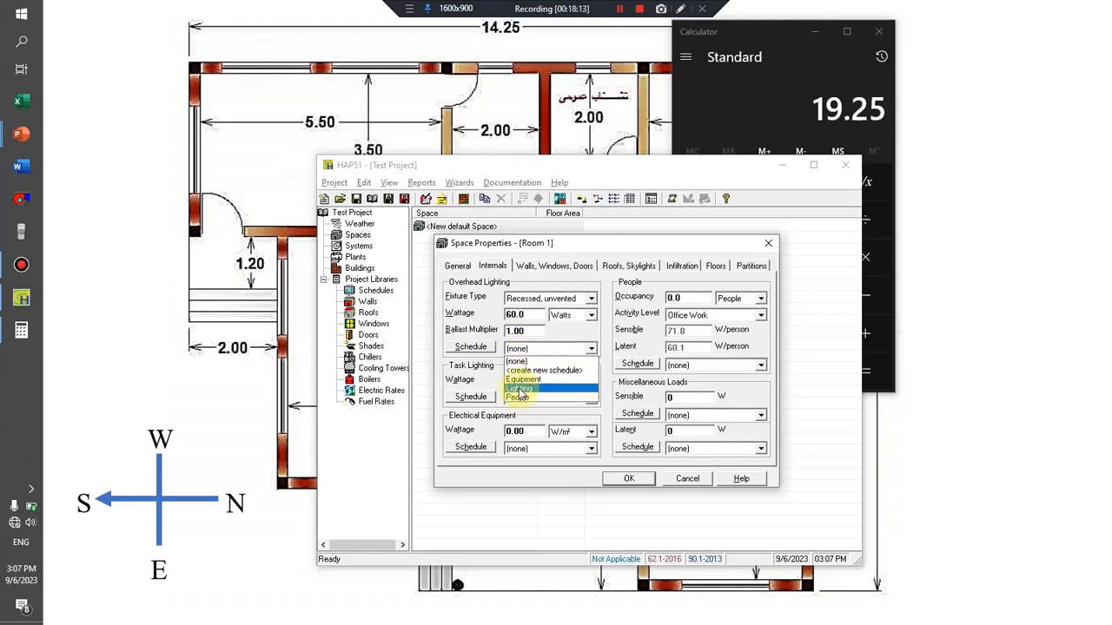
{"action": "left_click", "coordinate": [519, 388]}
{"action": "left_click", "coordinate": [487, 348]}
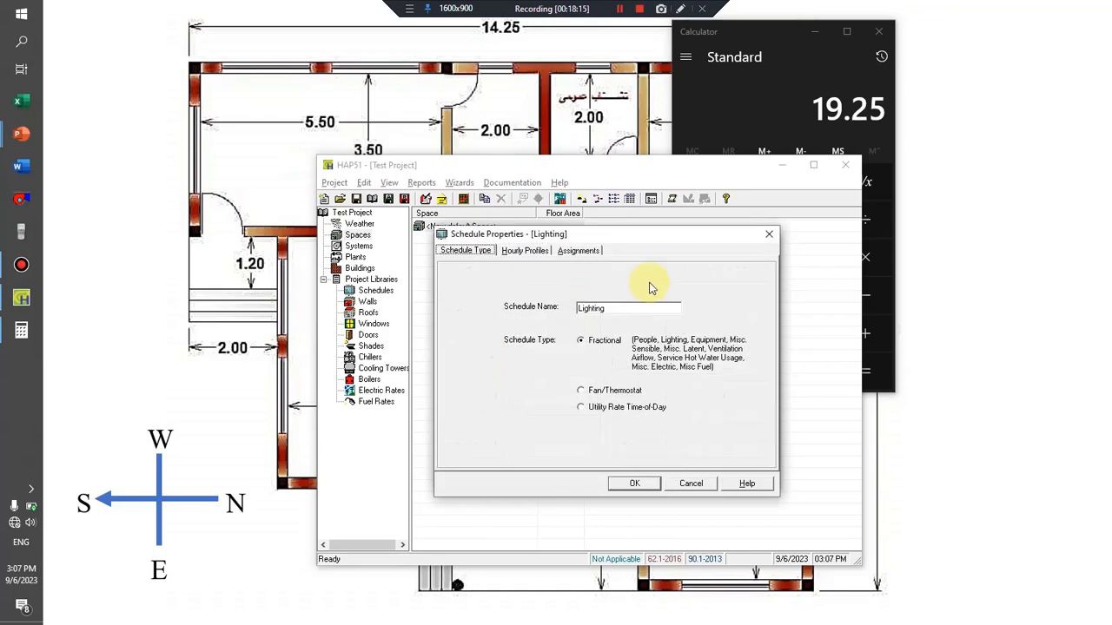
{"action": "left_click", "coordinate": [578, 250]}
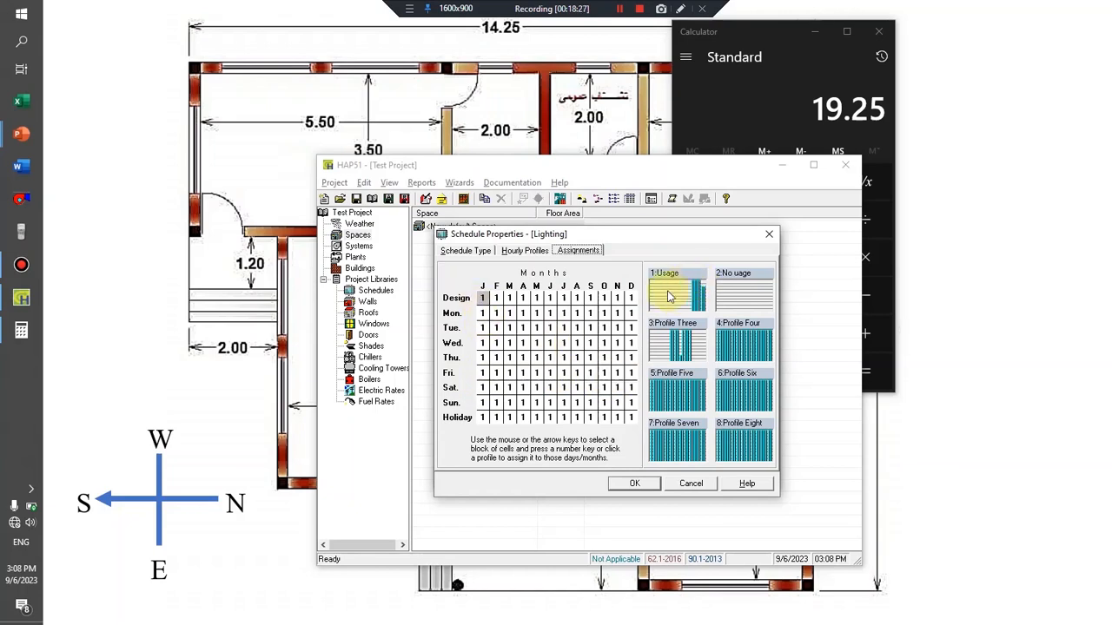
{"action": "left_click", "coordinate": [632, 486]}
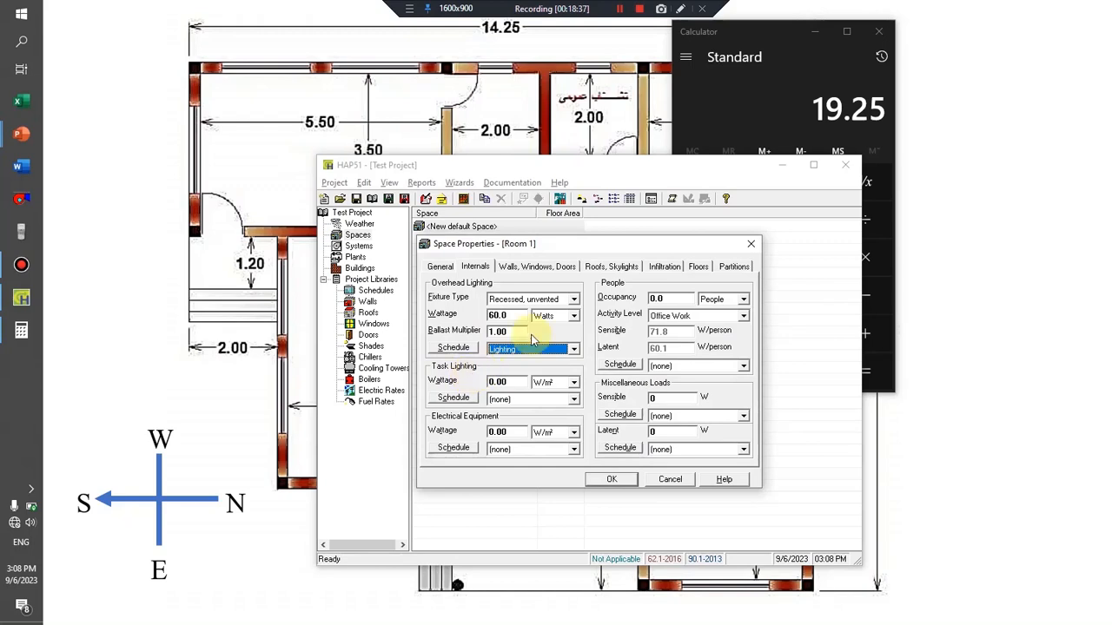
{"action": "left_click", "coordinate": [517, 300]}
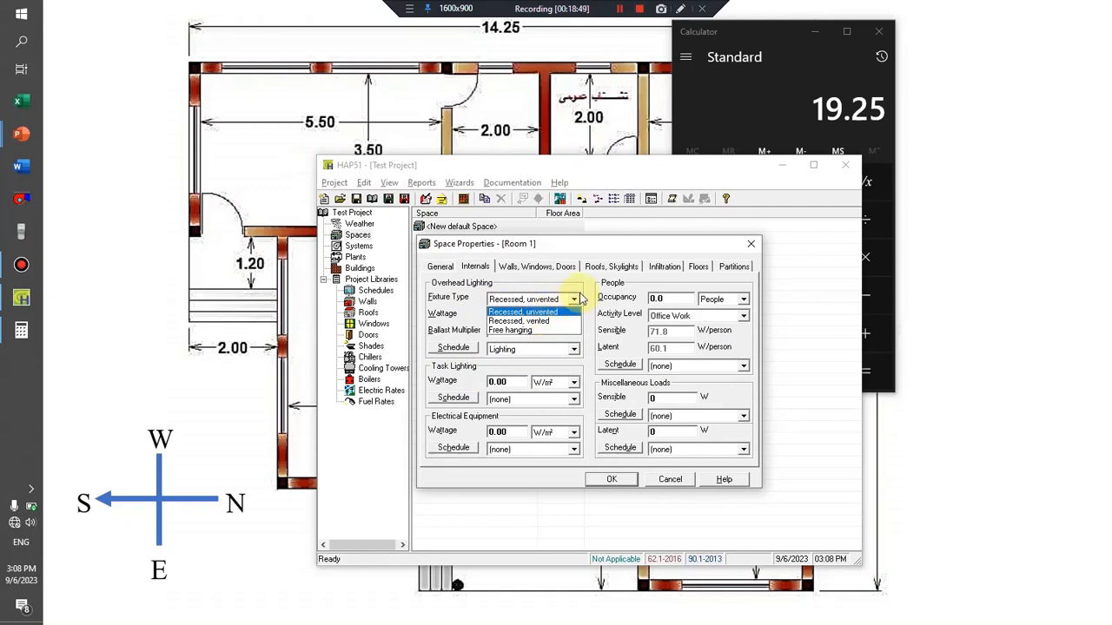
{"action": "left_click", "coordinate": [579, 294]}
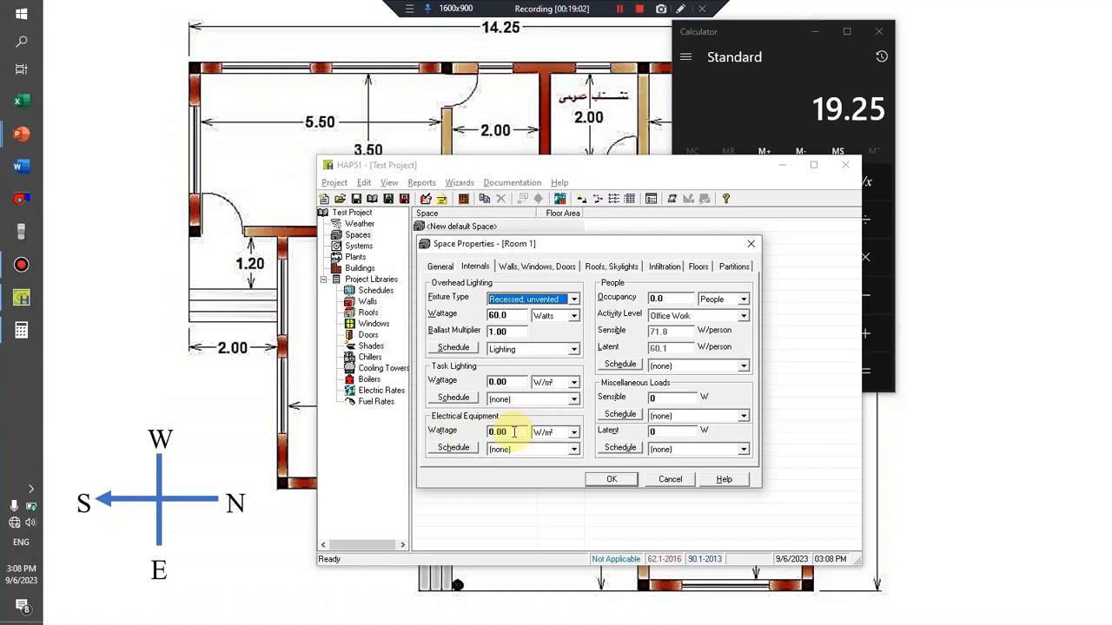
Set Room 1's electrical equipment to 120 in Watts and assign the Equipment schedule to it.
{"action": "left_click", "coordinate": [553, 433]}
{"action": "left_click", "coordinate": [549, 448]}
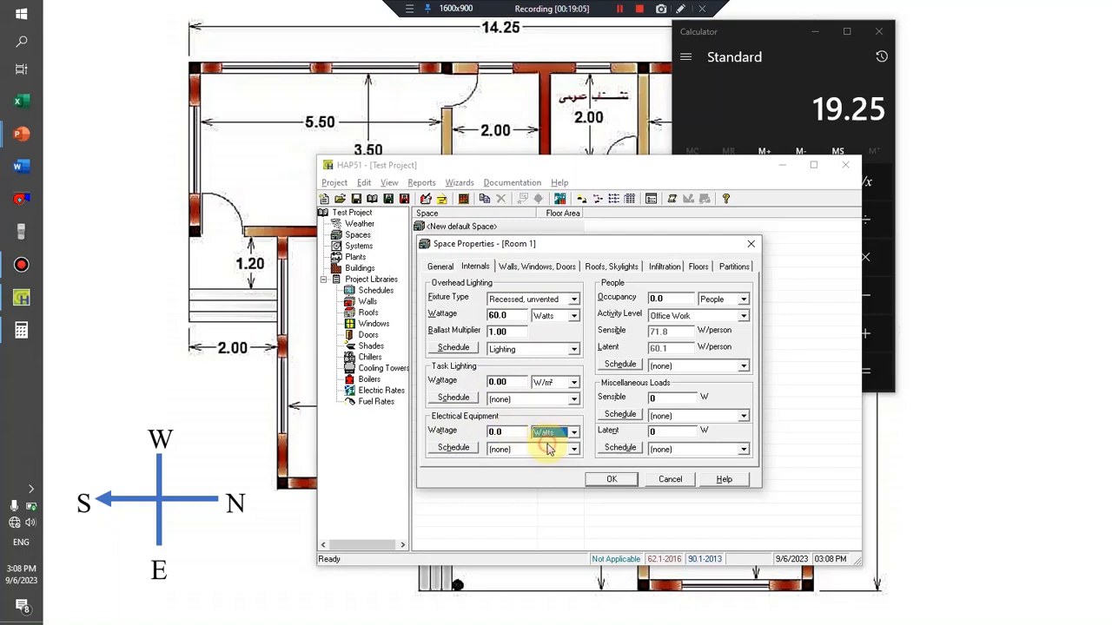
{"action": "double_click", "coordinate": [513, 432]}
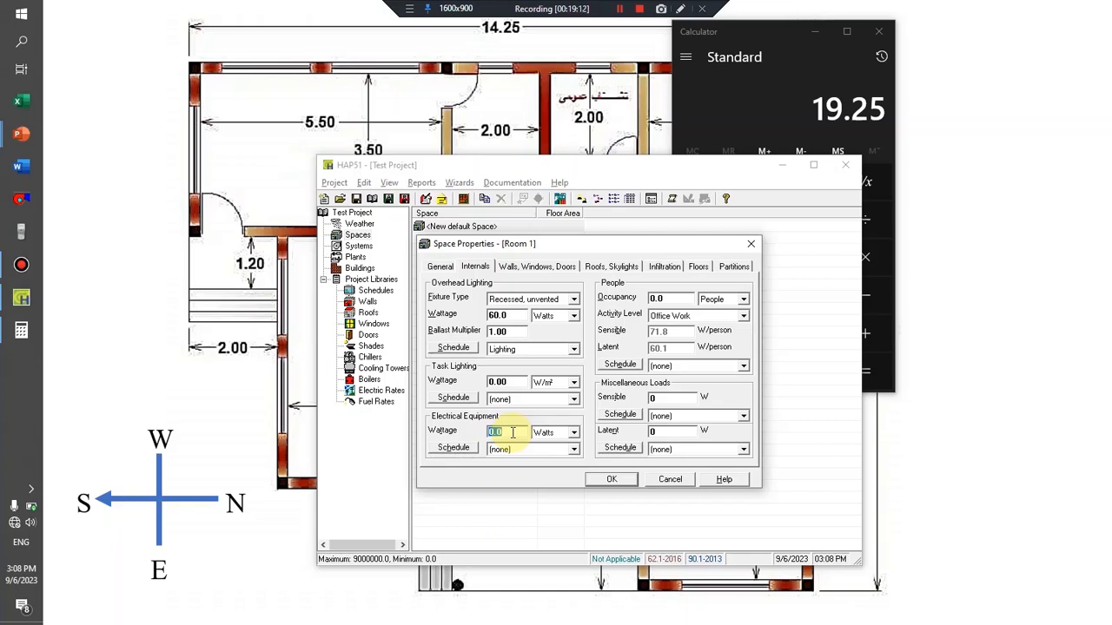
{"action": "type", "text": "120"}
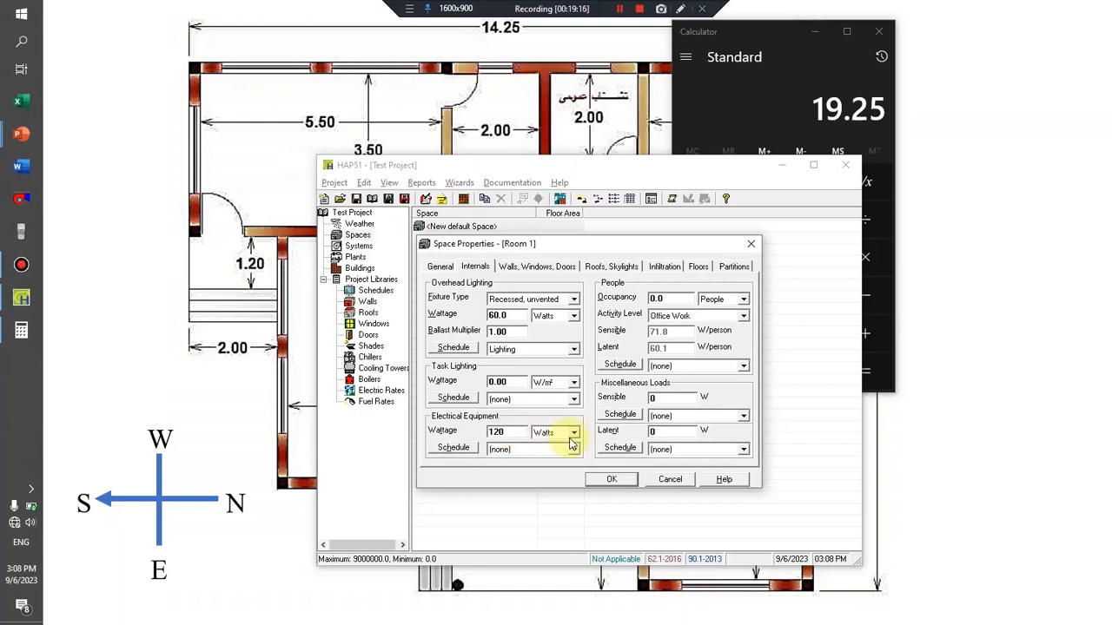
{"action": "left_click", "coordinate": [500, 449]}
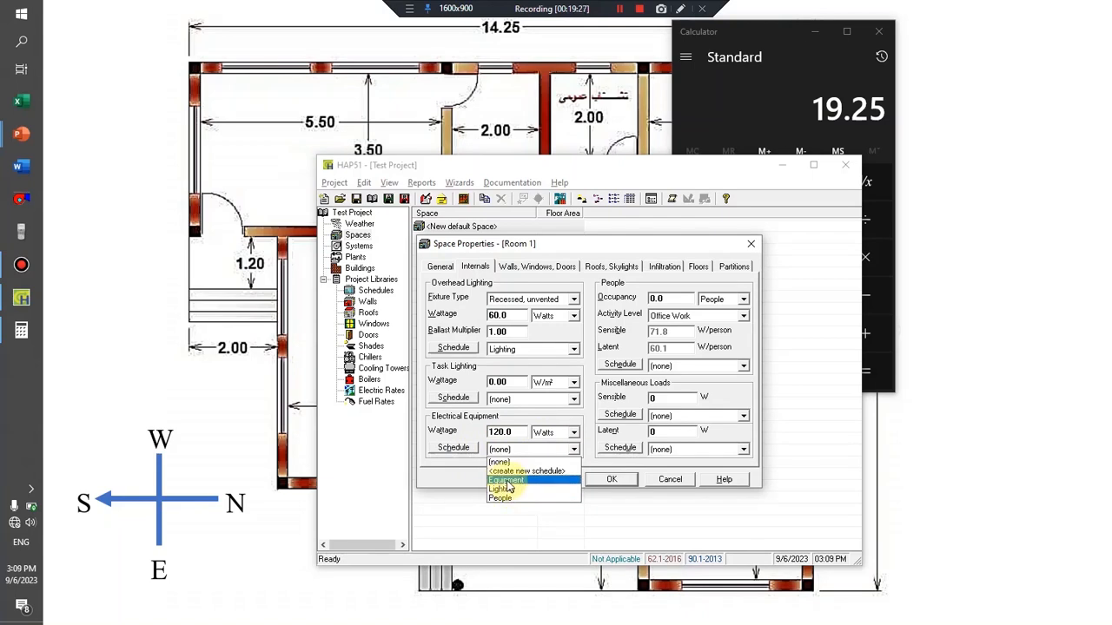
{"action": "left_click", "coordinate": [504, 482]}
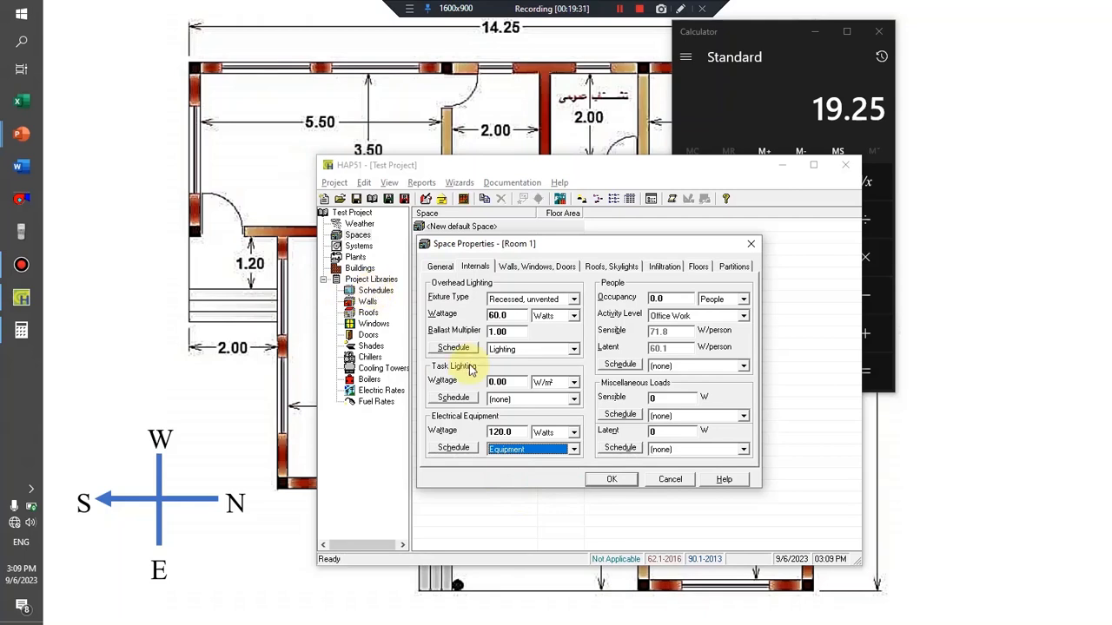
Assign Profile Four to every day type and month of the Equipment schedule and confirm it.
{"action": "left_click", "coordinate": [454, 448]}
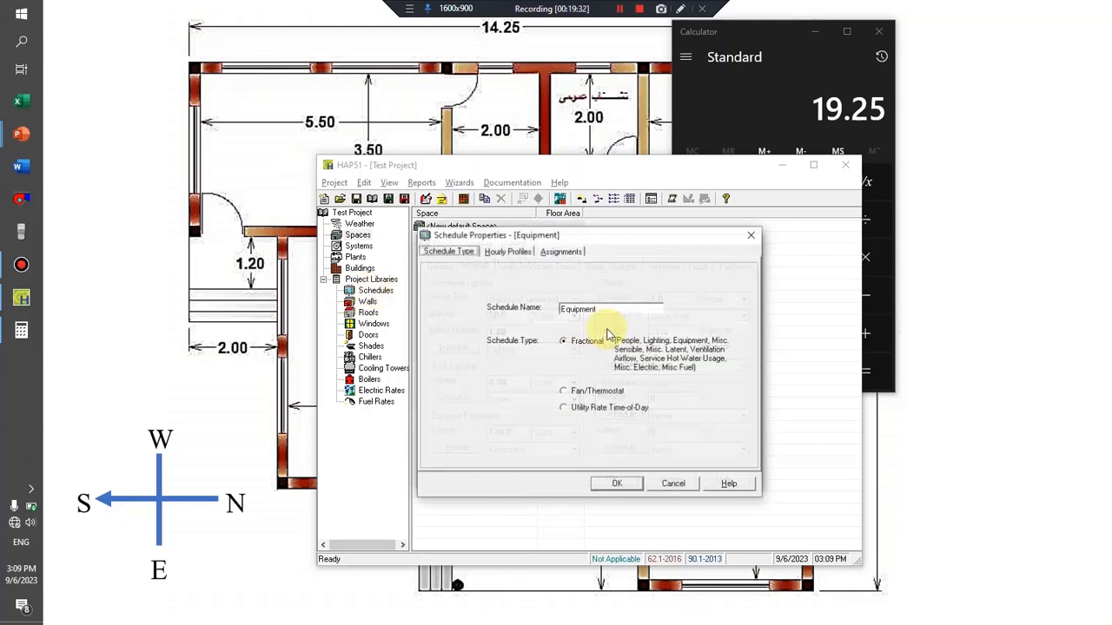
{"action": "left_click", "coordinate": [563, 251]}
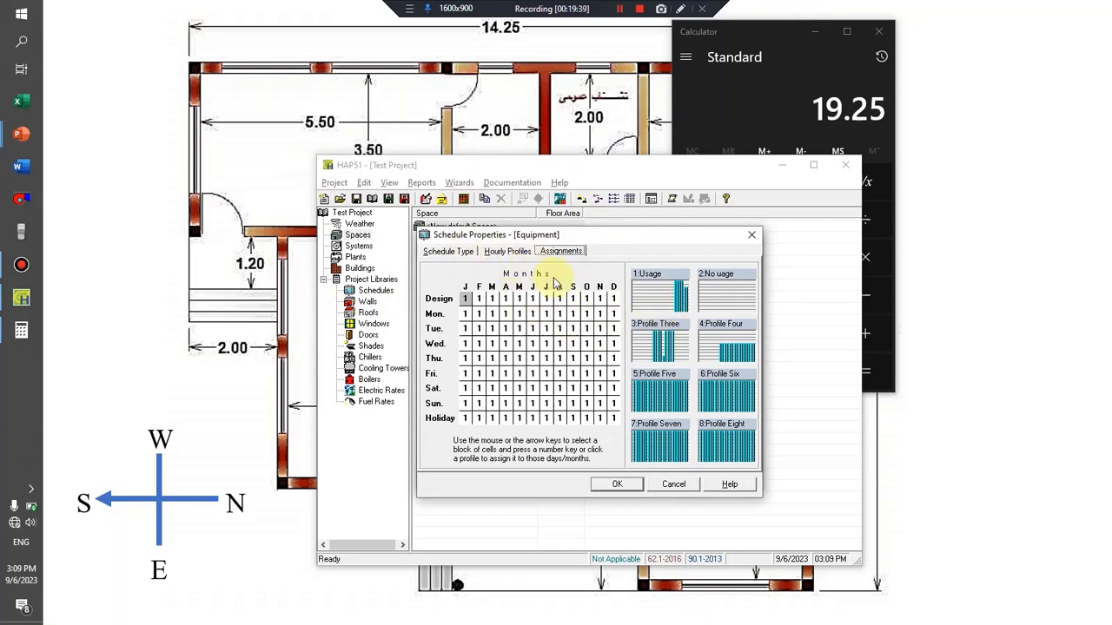
{"action": "mouse_move", "coordinate": [467, 296]}
{"action": "left_mouse_down"}
{"action": "mouse_move", "coordinate": [496, 310]}
{"action": "mouse_move", "coordinate": [595, 417]}
{"action": "mouse_move", "coordinate": [613, 421]}
{"action": "left_mouse_up"}
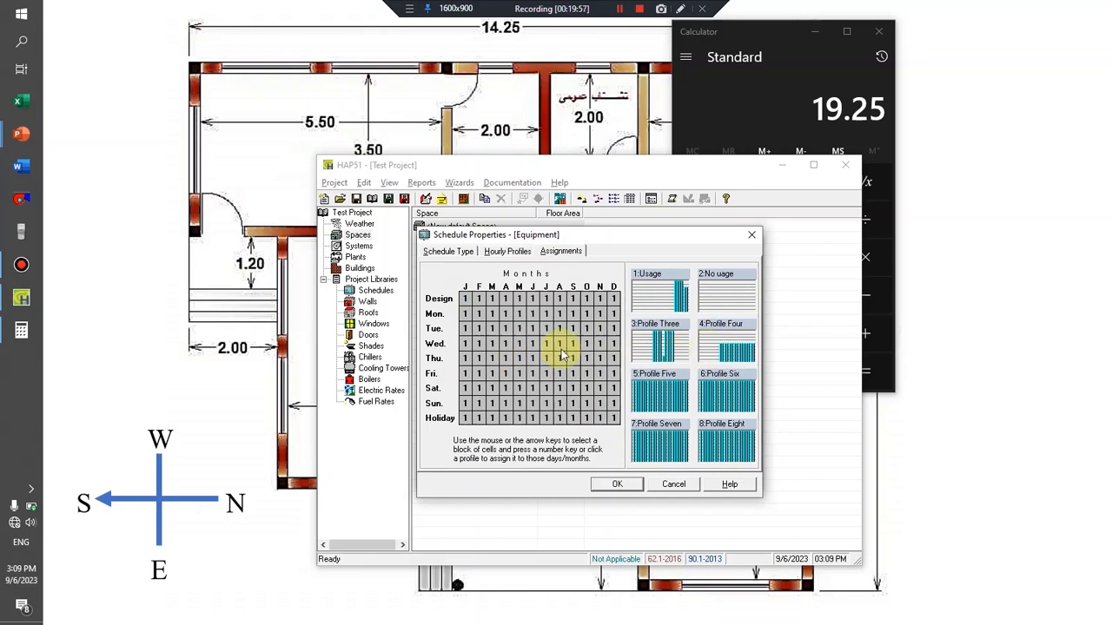
{"action": "left_click", "coordinate": [714, 349]}
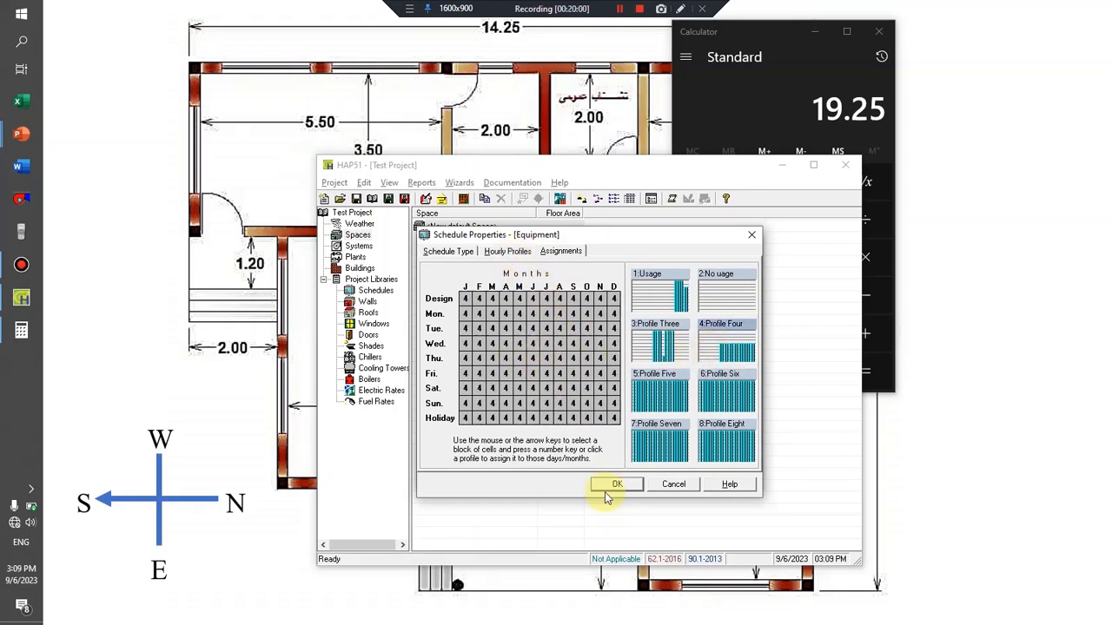
{"action": "left_click", "coordinate": [615, 483]}
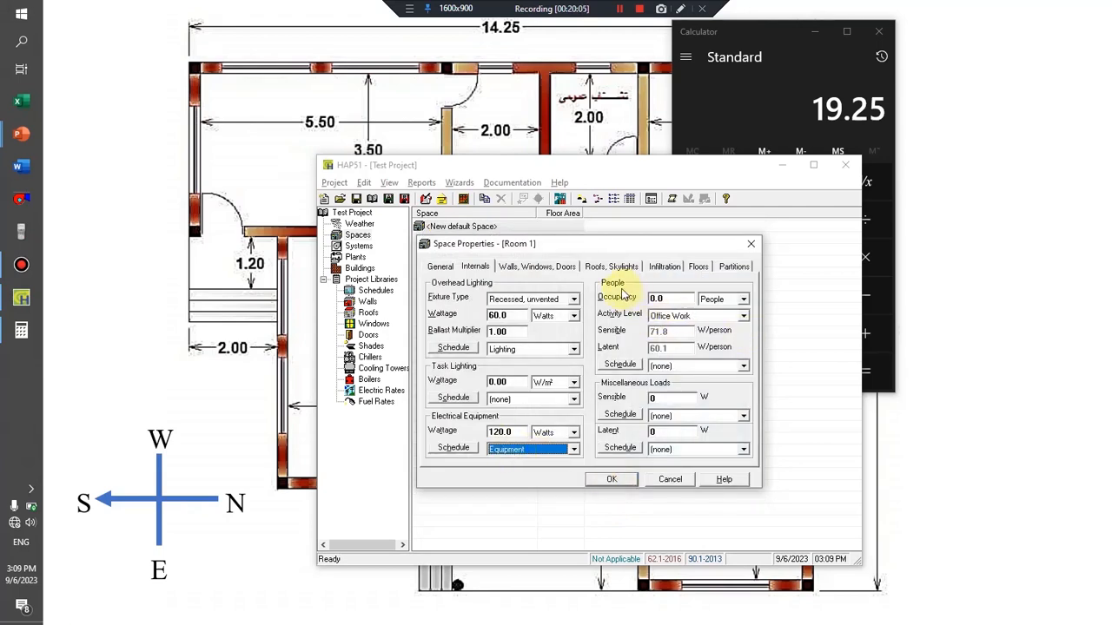
Set Room 1's occupancy to 3 people with the Seated at Rest activity level.
{"action": "double_click", "coordinate": [672, 300]}
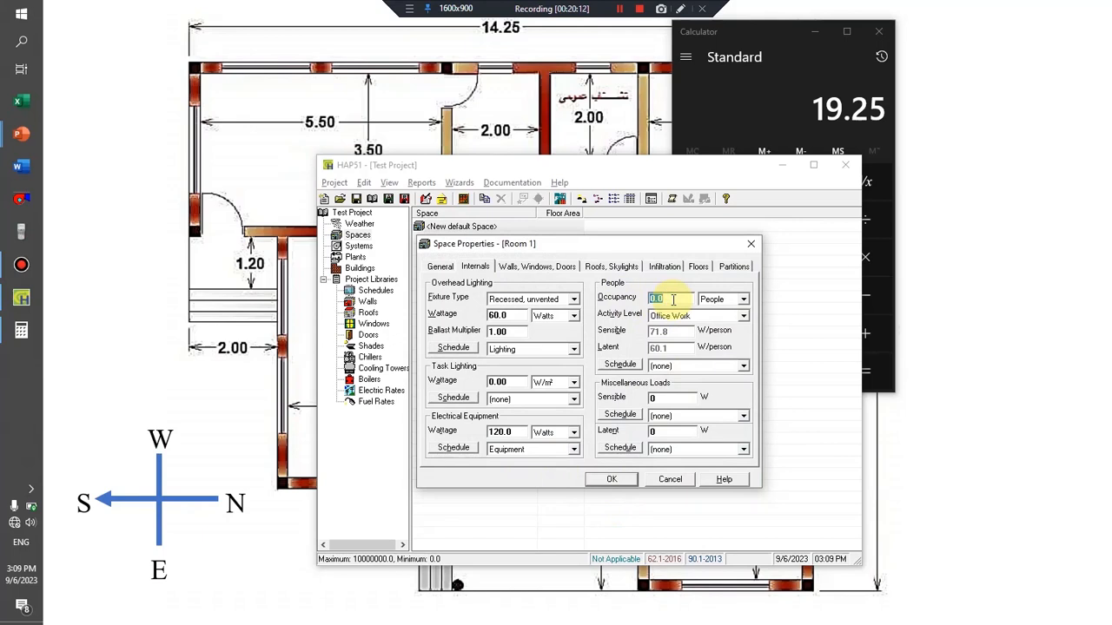
{"action": "type", "text": "3"}
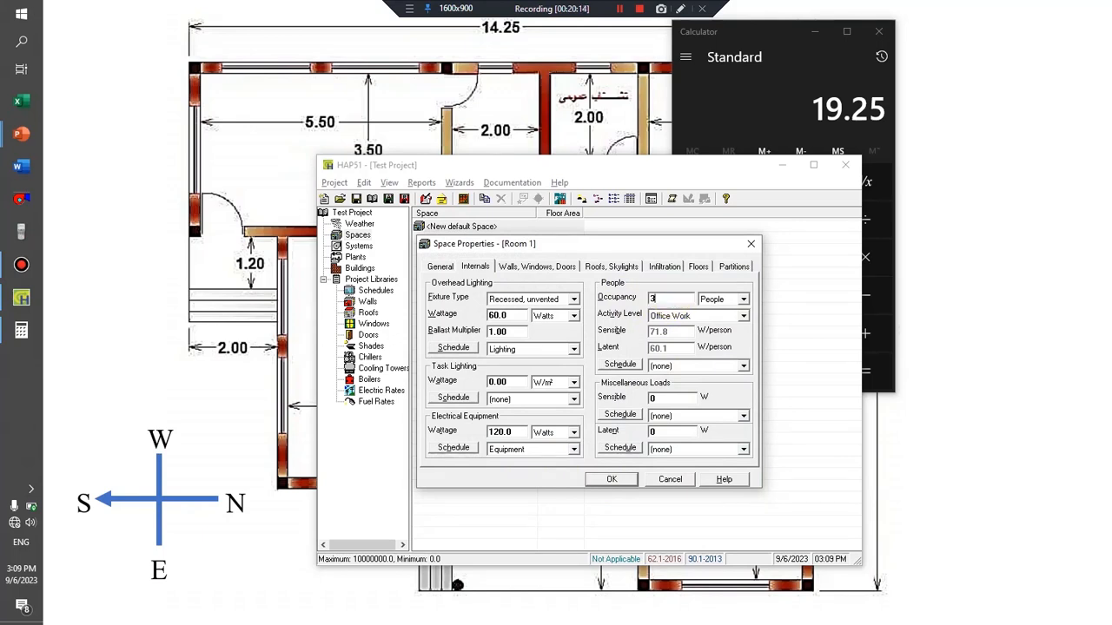
{"action": "left_click", "coordinate": [694, 318]}
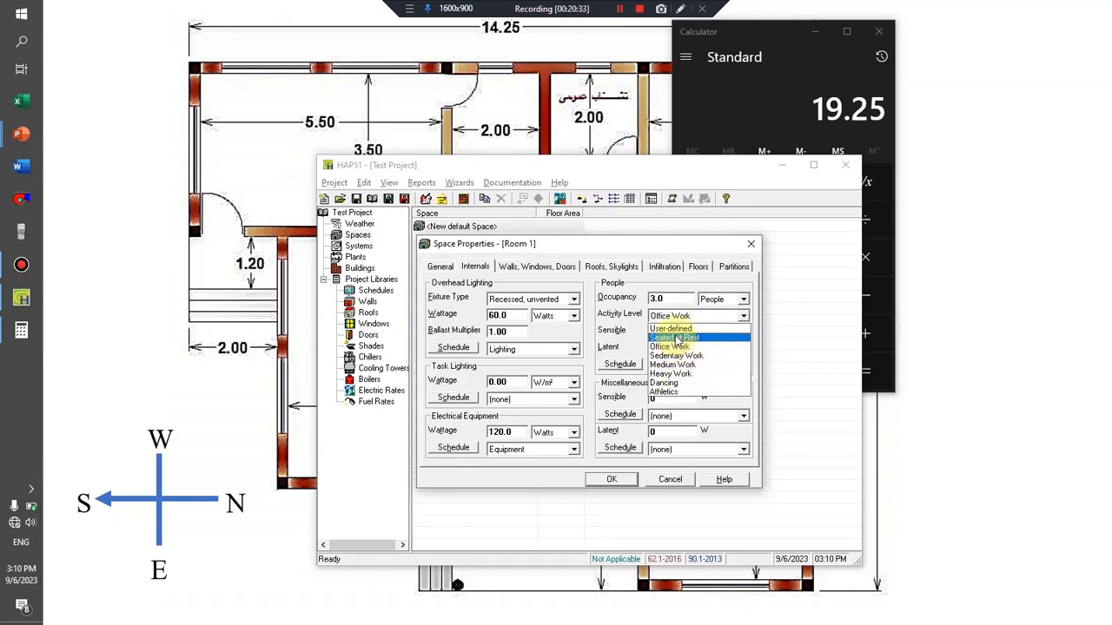
{"action": "left_click", "coordinate": [675, 338]}
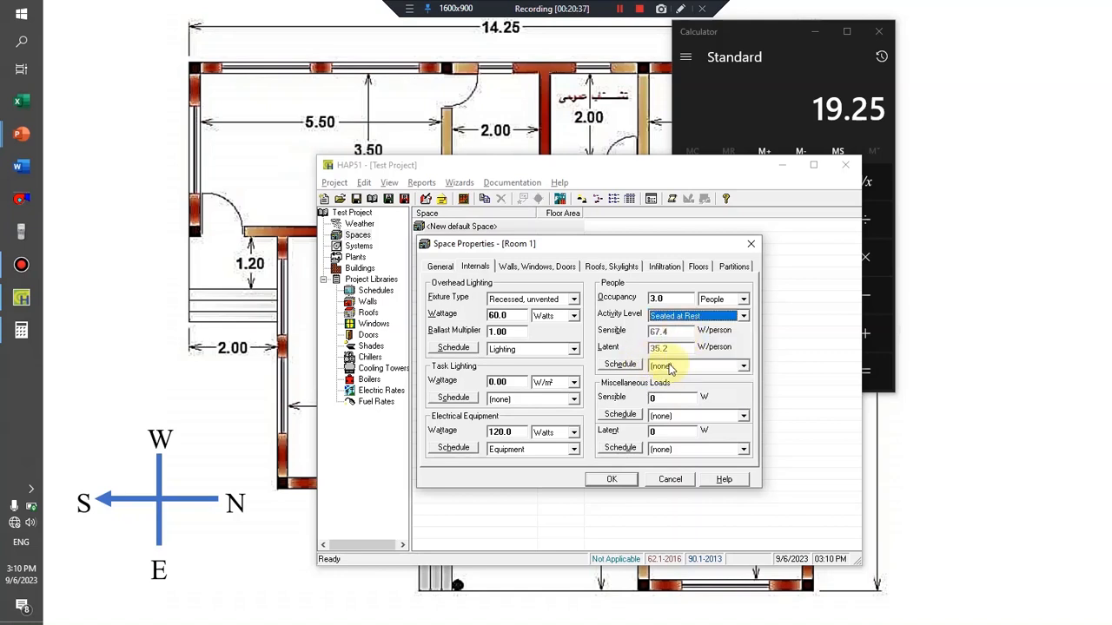
Assign the People schedule to Room 1's occupants.
{"action": "left_click", "coordinate": [669, 366]}
{"action": "left_click", "coordinate": [670, 369]}
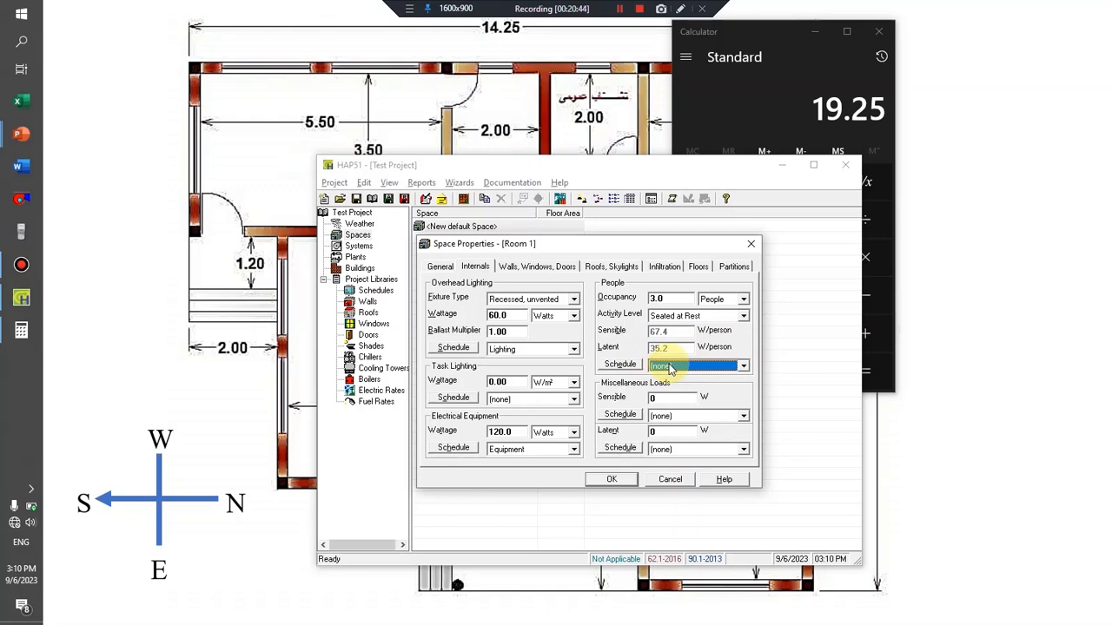
{"action": "left_click", "coordinate": [670, 368]}
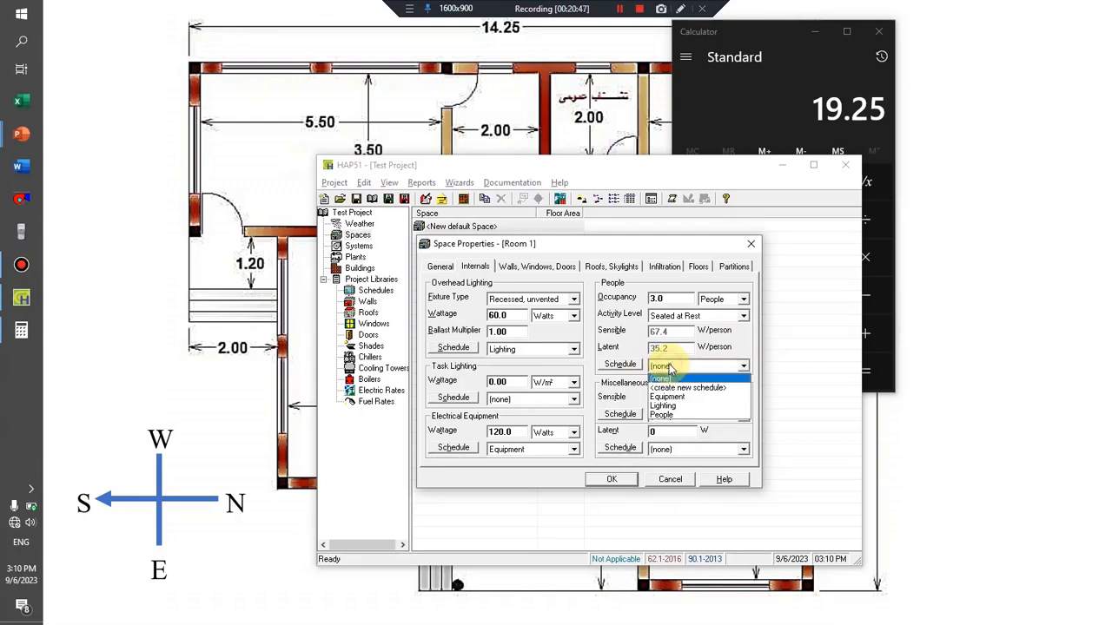
{"action": "left_click", "coordinate": [670, 416]}
Assign Profile Four to every day type and month of the People schedule and confirm it.
{"action": "left_click", "coordinate": [621, 364]}
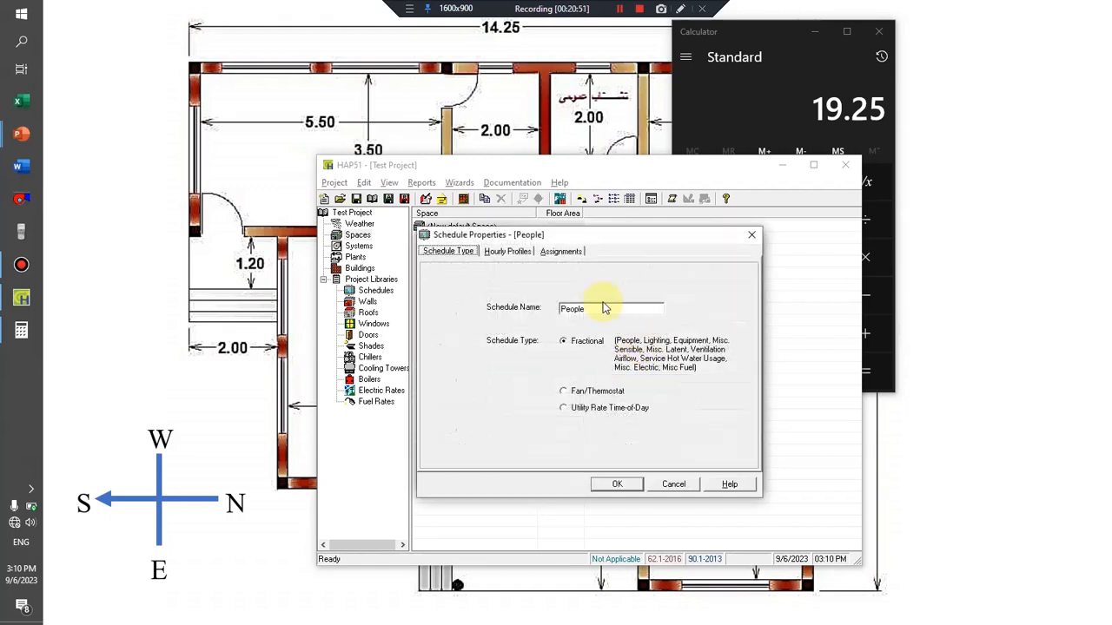
{"action": "left_click", "coordinate": [561, 251]}
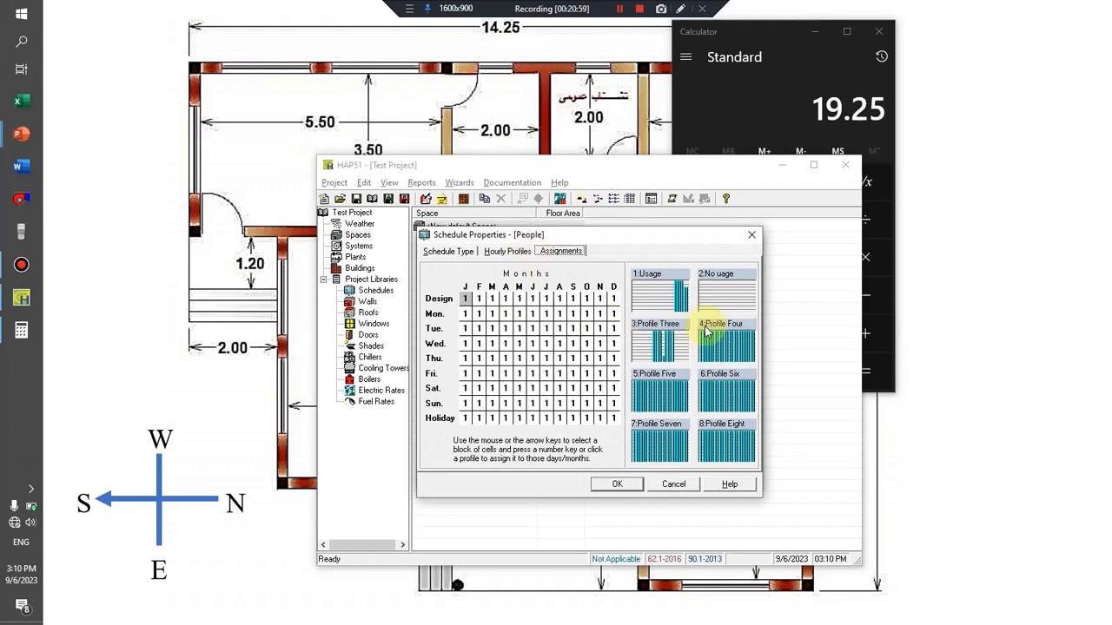
{"action": "left_click_drag", "start_coordinate": [465, 298], "coordinate": [642, 417]}
{"action": "left_click", "coordinate": [737, 352]}
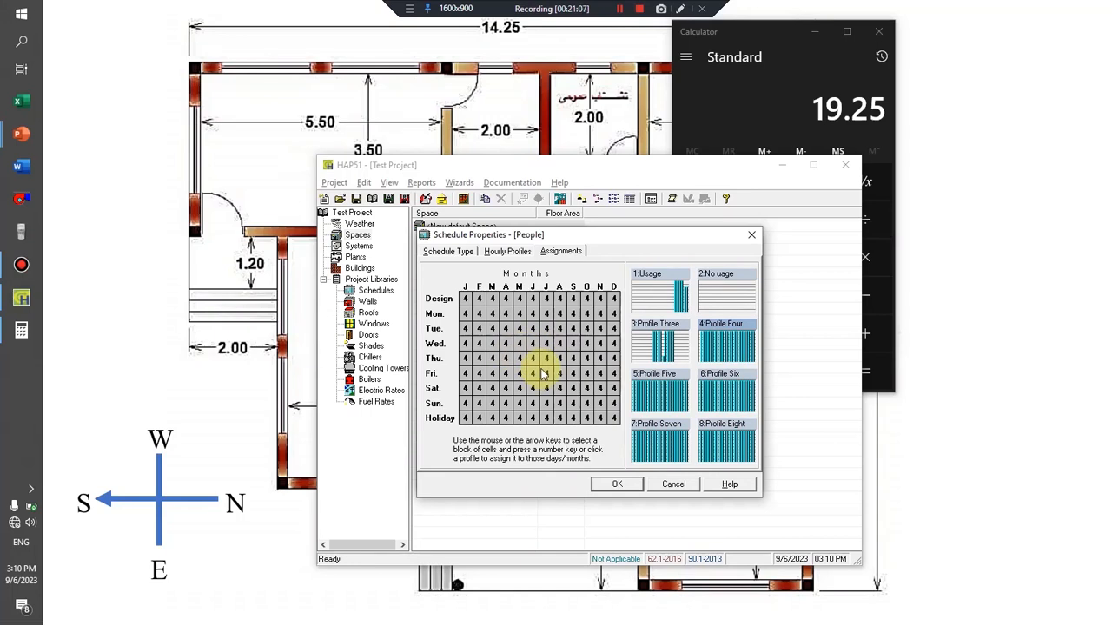
{"action": "left_click", "coordinate": [617, 484]}
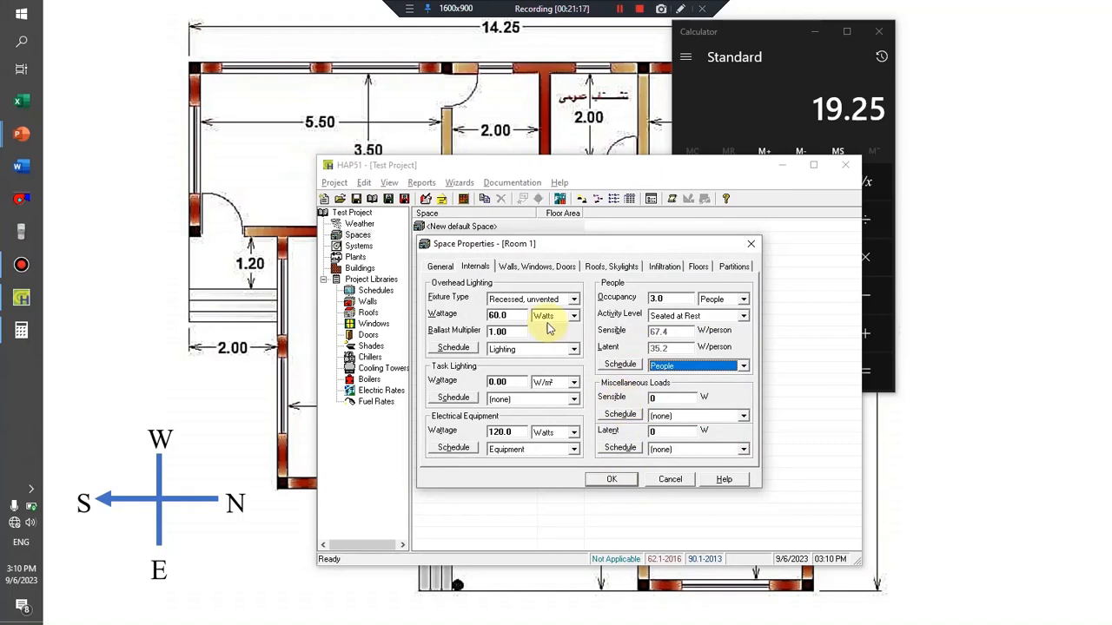
Set the first wall exposure of Room 1 to S and begin editing its gross wall area.
{"action": "left_click", "coordinate": [520, 270]}
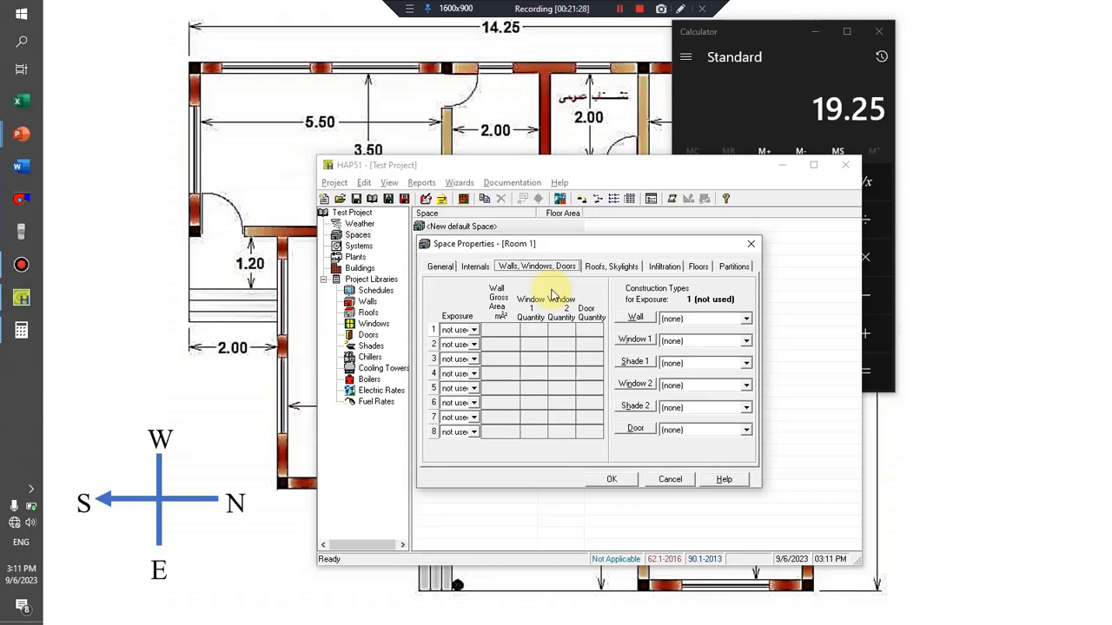
{"action": "left_click", "coordinate": [475, 330]}
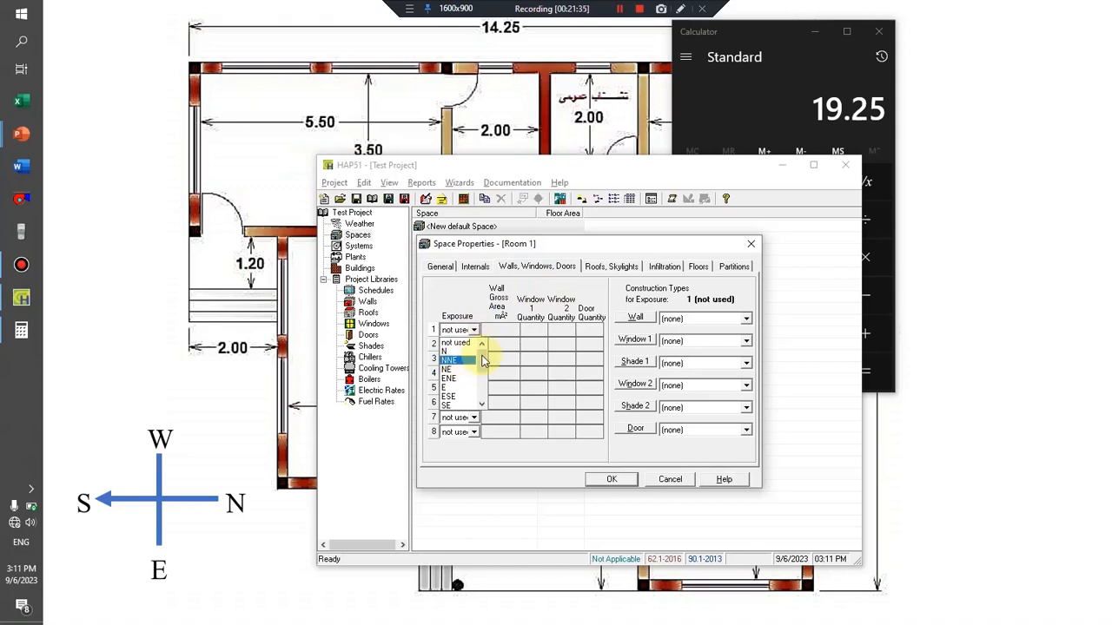
{"action": "left_click_drag", "start_coordinate": [482, 361], "coordinate": [479, 390]}
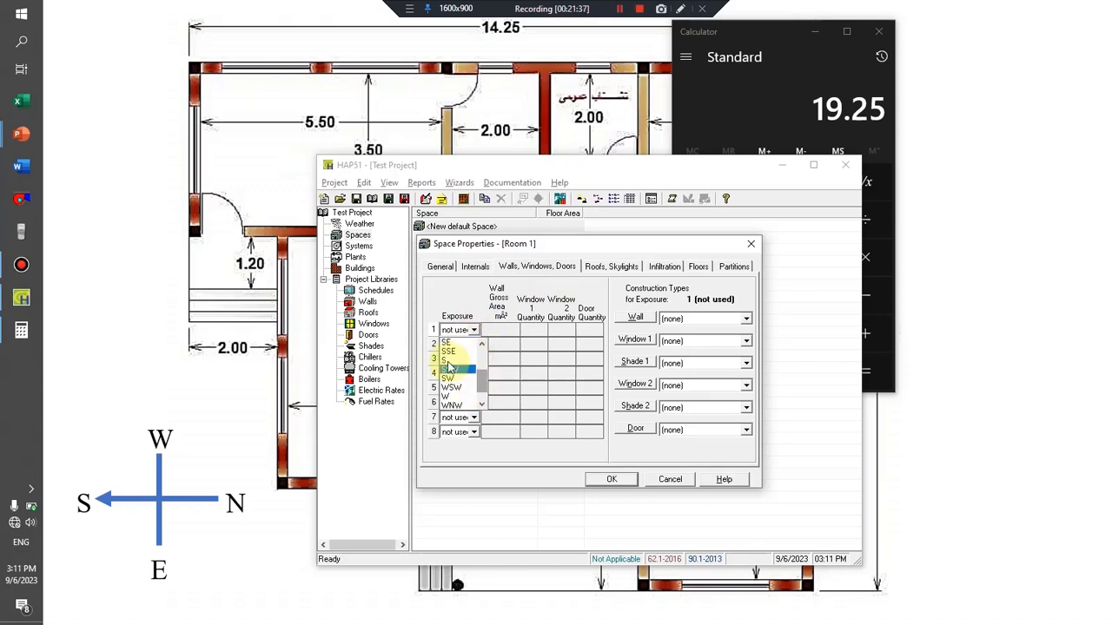
{"action": "left_click", "coordinate": [448, 363]}
{"action": "left_click", "coordinate": [503, 331]}
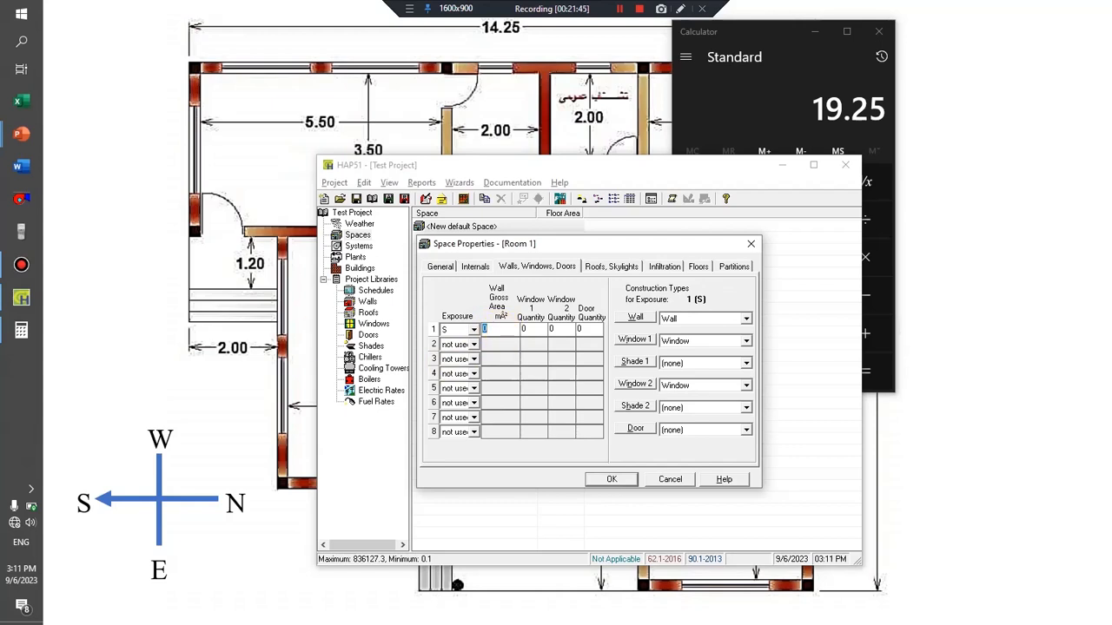
Check the floor plan, then switch to Calculator and multiply 5.5 by 3 for the south wall's gross area.
{"action": "key", "text": "alt+Tab"}
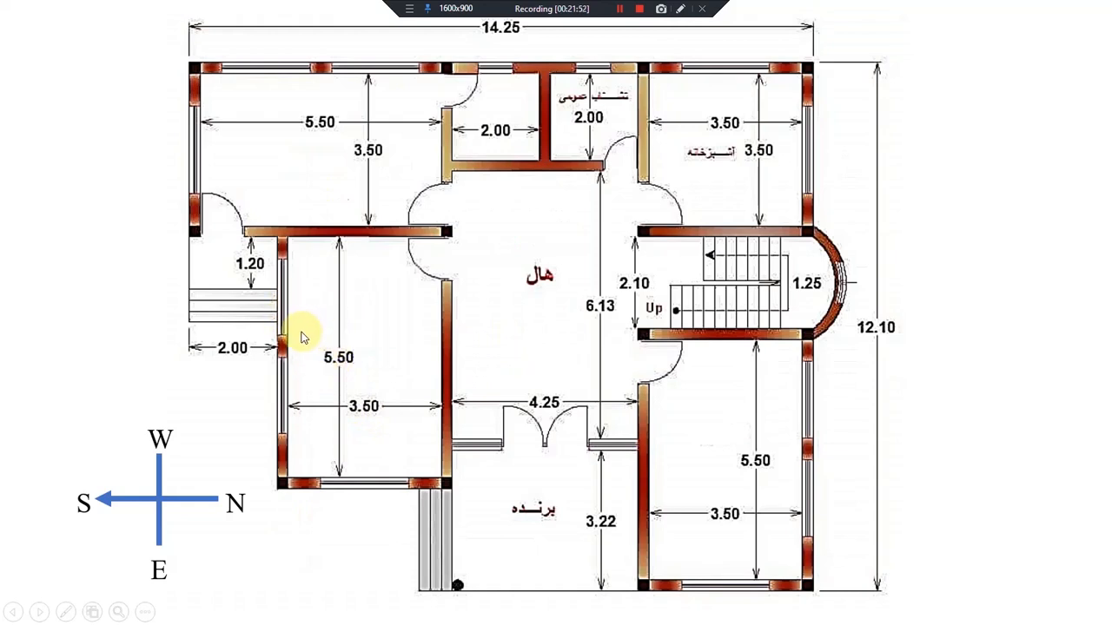
{"action": "key", "text": "alt+Tab"}
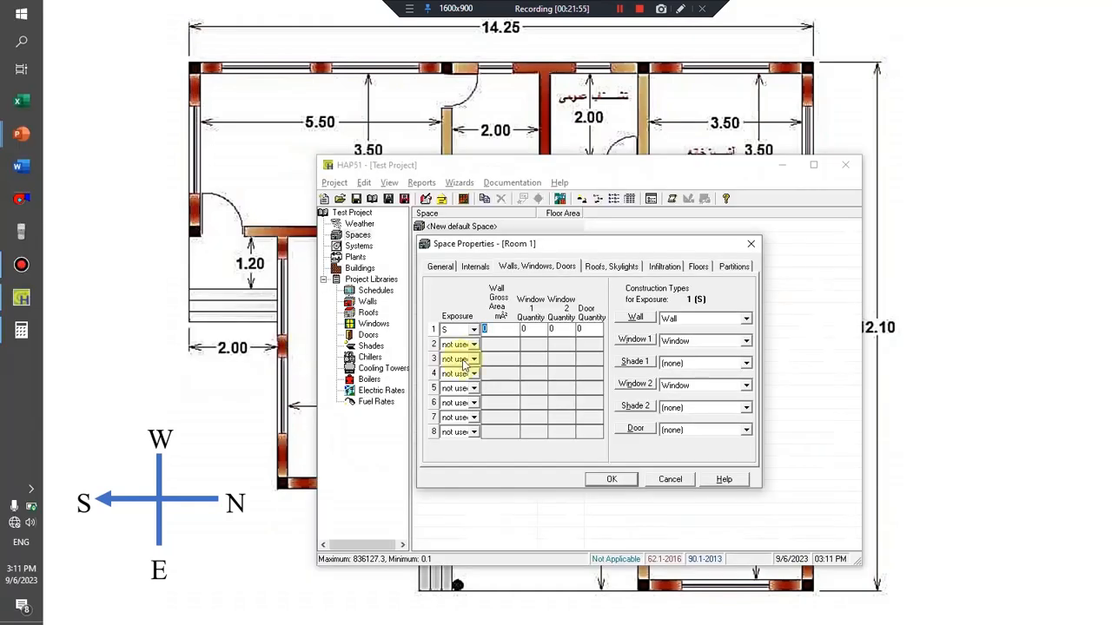
{"action": "key", "text": "super"}
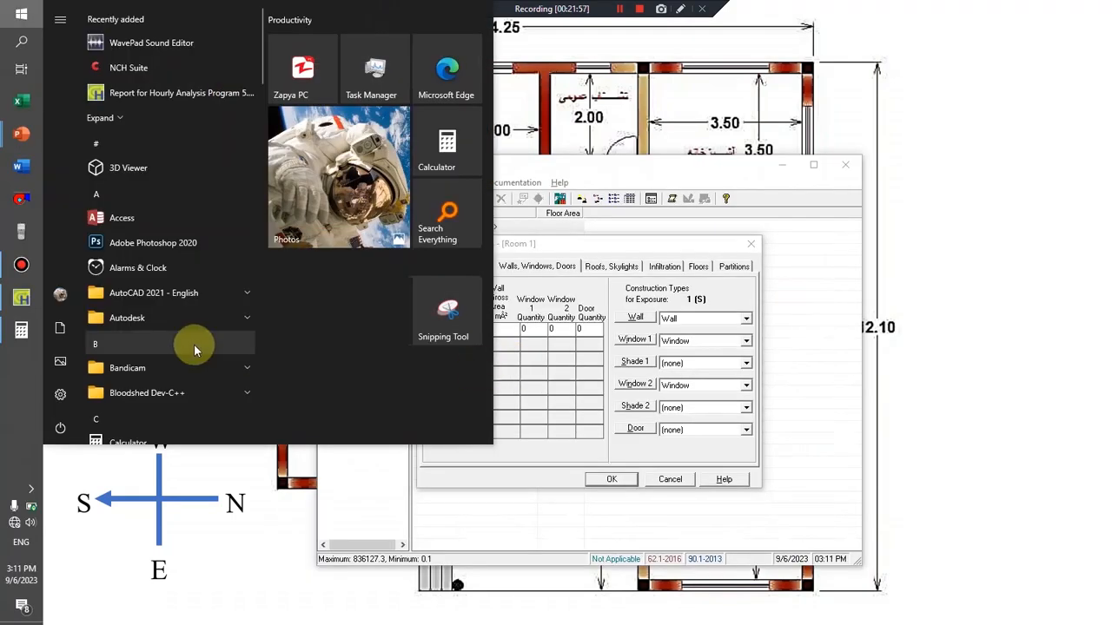
{"action": "left_click", "coordinate": [21, 331]}
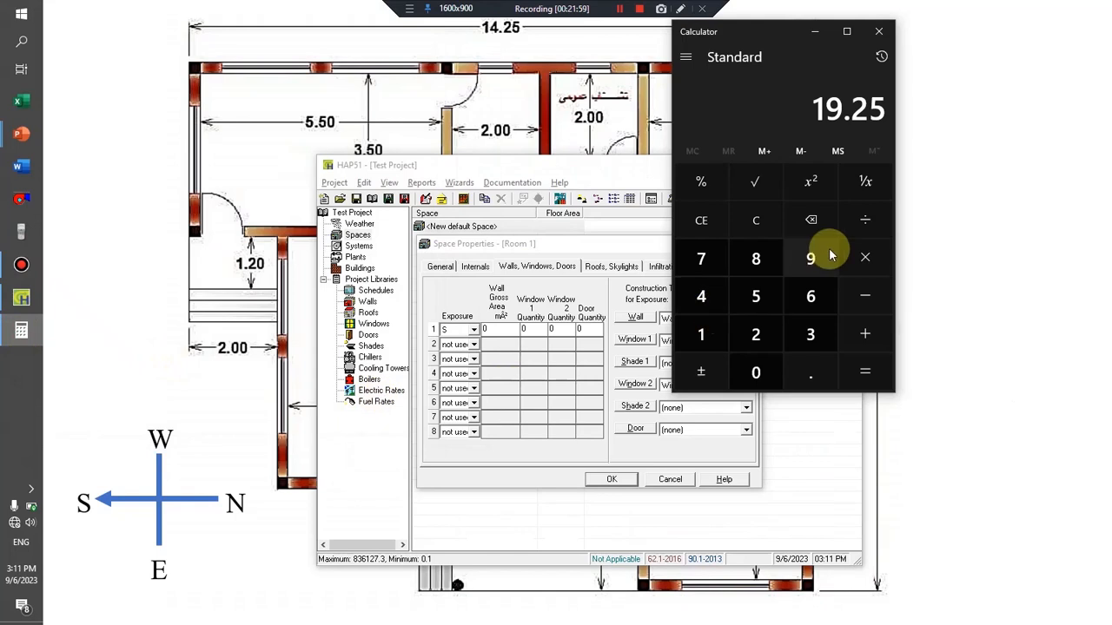
{"action": "left_click", "coordinate": [756, 222]}
{"action": "left_click", "coordinate": [758, 298]}
{"action": "left_click", "coordinate": [809, 368]}
{"action": "left_click", "coordinate": [756, 296]}
{"action": "left_click", "coordinate": [865, 257]}
{"action": "left_click", "coordinate": [811, 334]}
{"action": "left_click", "coordinate": [863, 370]}
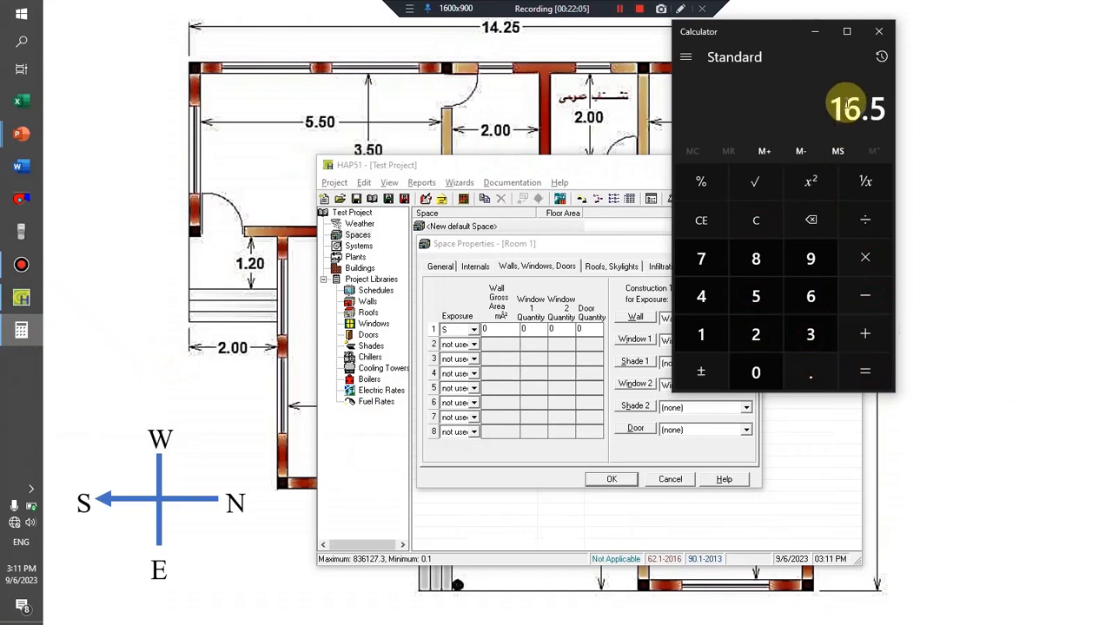
Back in HAP, set the S exposure's gross wall area to 16.5 m² and its Window 1 quantity to 2.
{"action": "left_click", "coordinate": [814, 37]}
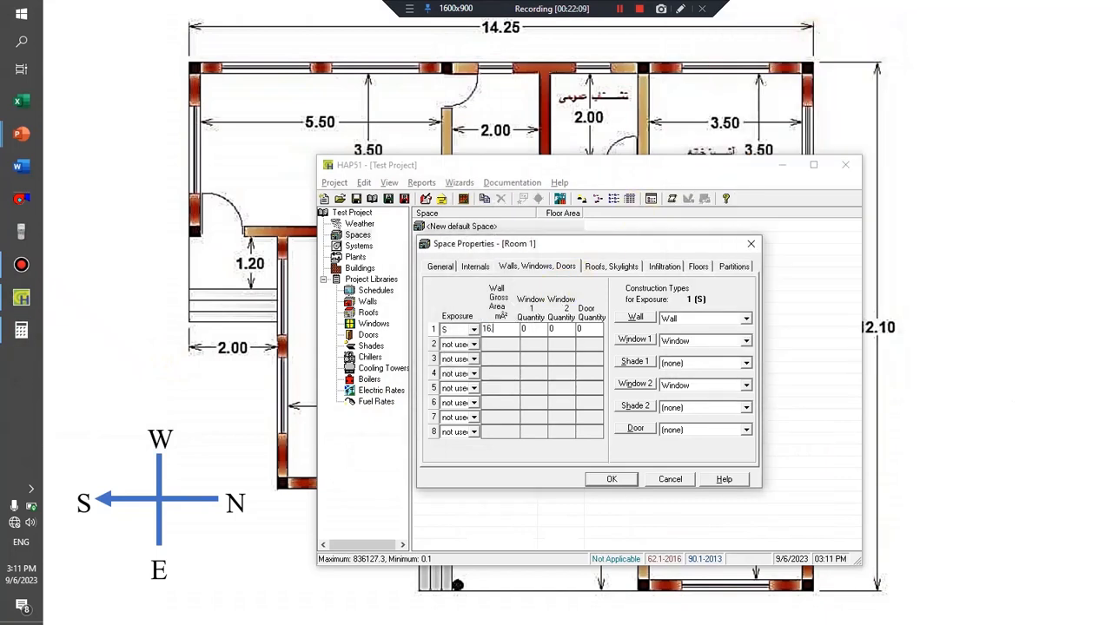
{"action": "left_click", "coordinate": [545, 328]}
{"action": "left_click", "coordinate": [538, 330]}
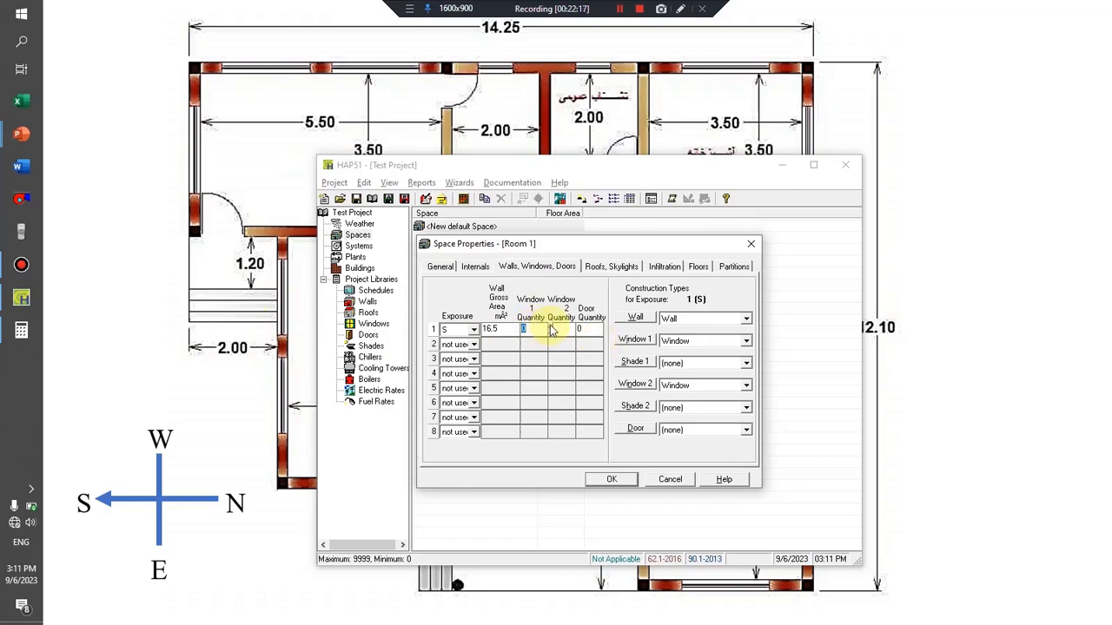
{"action": "left_click_drag", "start_coordinate": [533, 331], "coordinate": [519, 330]}
{"action": "type", "text": "2"}
{"action": "left_click", "coordinate": [552, 335]}
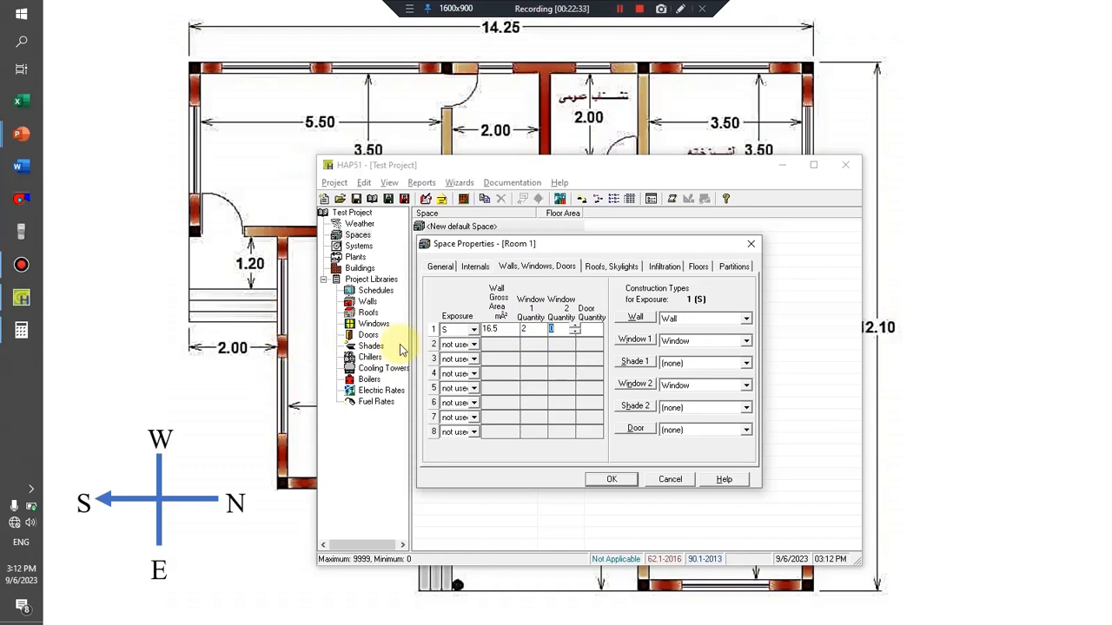
{"action": "left_click", "coordinate": [524, 329]}
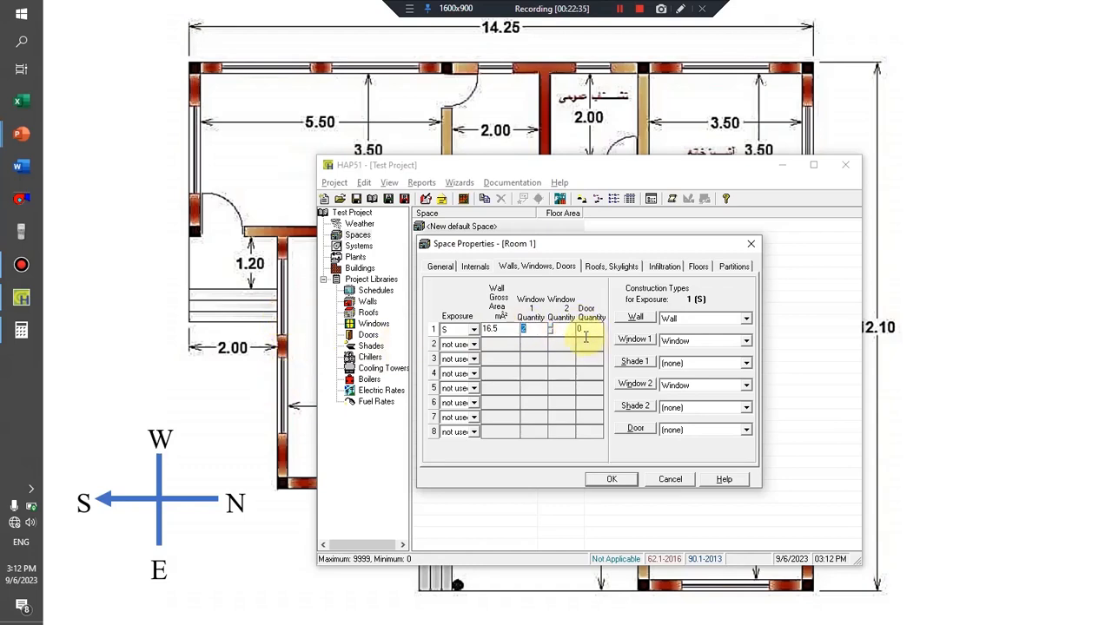
{"action": "left_click", "coordinate": [587, 330]}
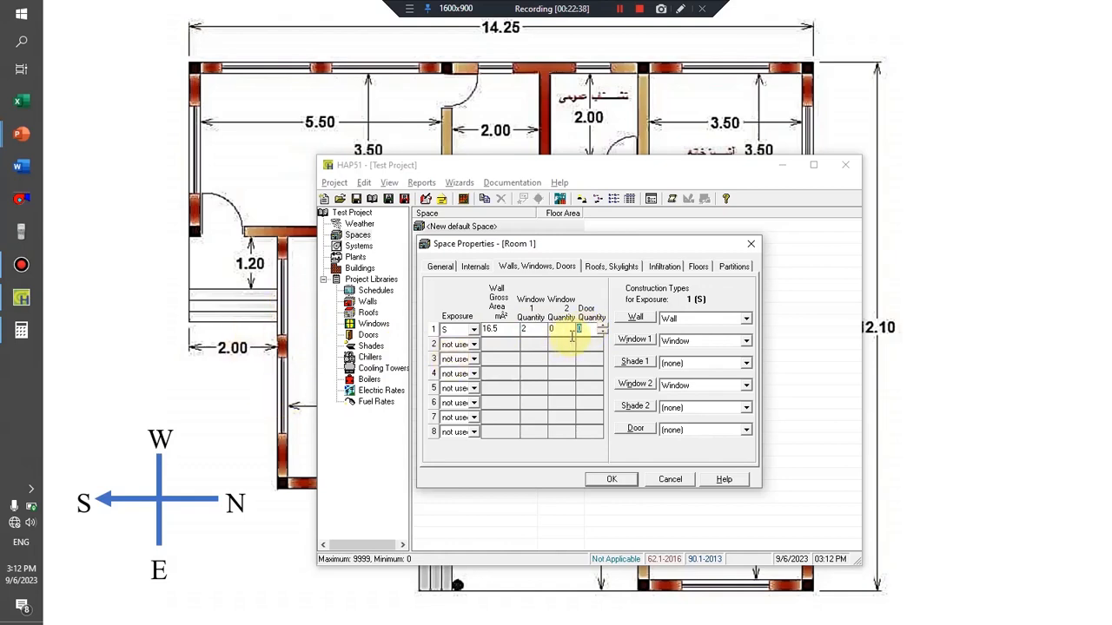
Inspect the Window 1 properties of the S exposure, and try (none) for Window 2 before reselecting Window.
{"action": "left_click", "coordinate": [644, 344]}
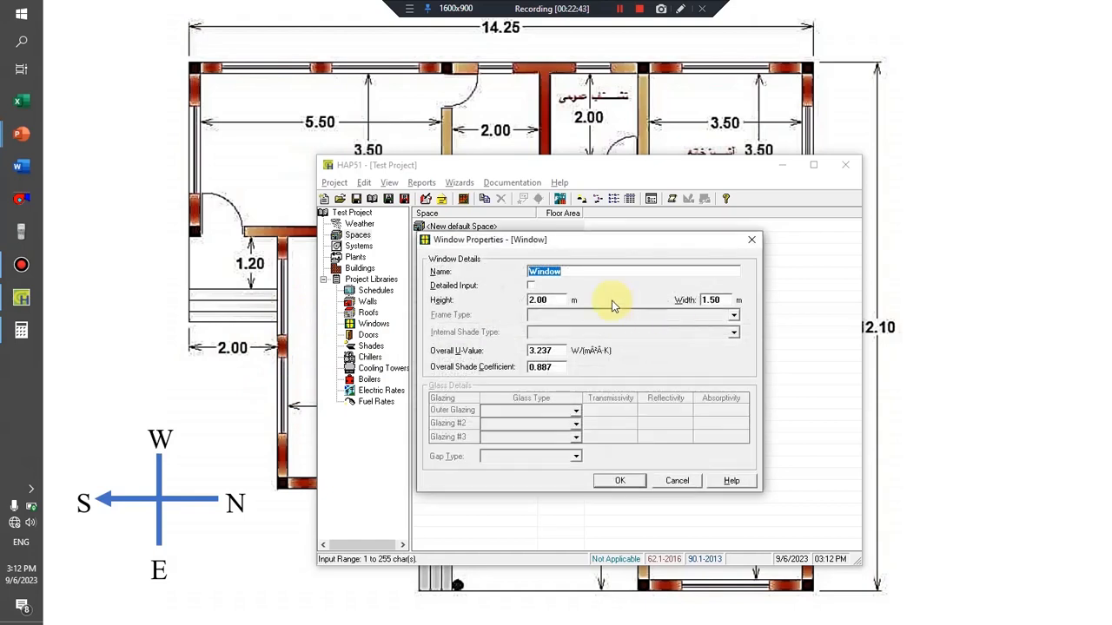
{"action": "left_click", "coordinate": [676, 480]}
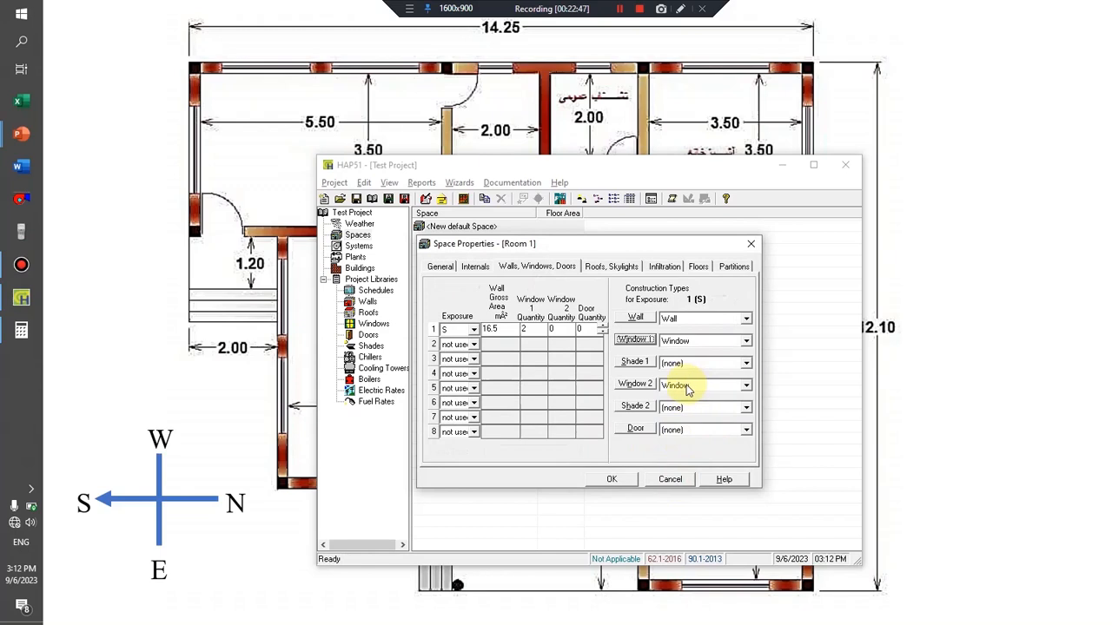
{"action": "left_click", "coordinate": [706, 386]}
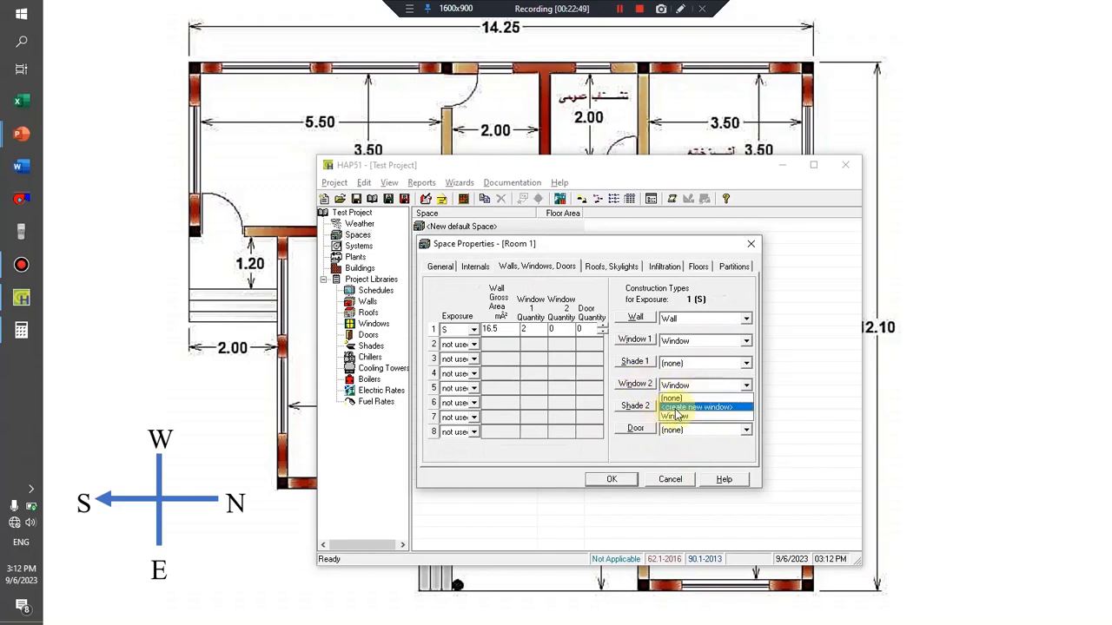
{"action": "left_click", "coordinate": [679, 398]}
{"action": "left_click", "coordinate": [688, 388]}
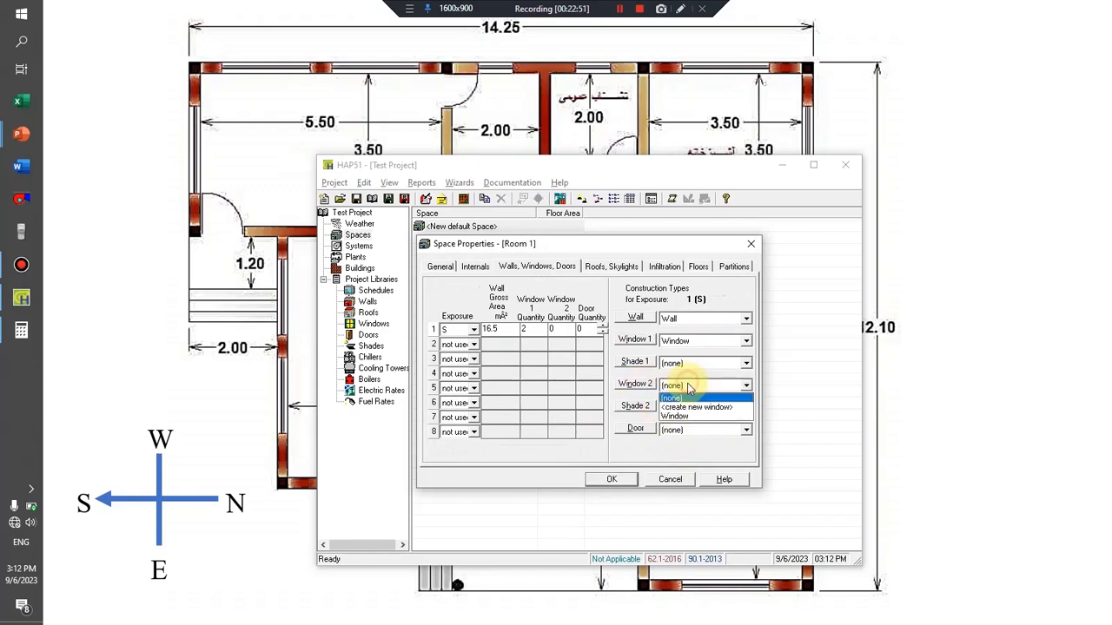
{"action": "left_click", "coordinate": [677, 417]}
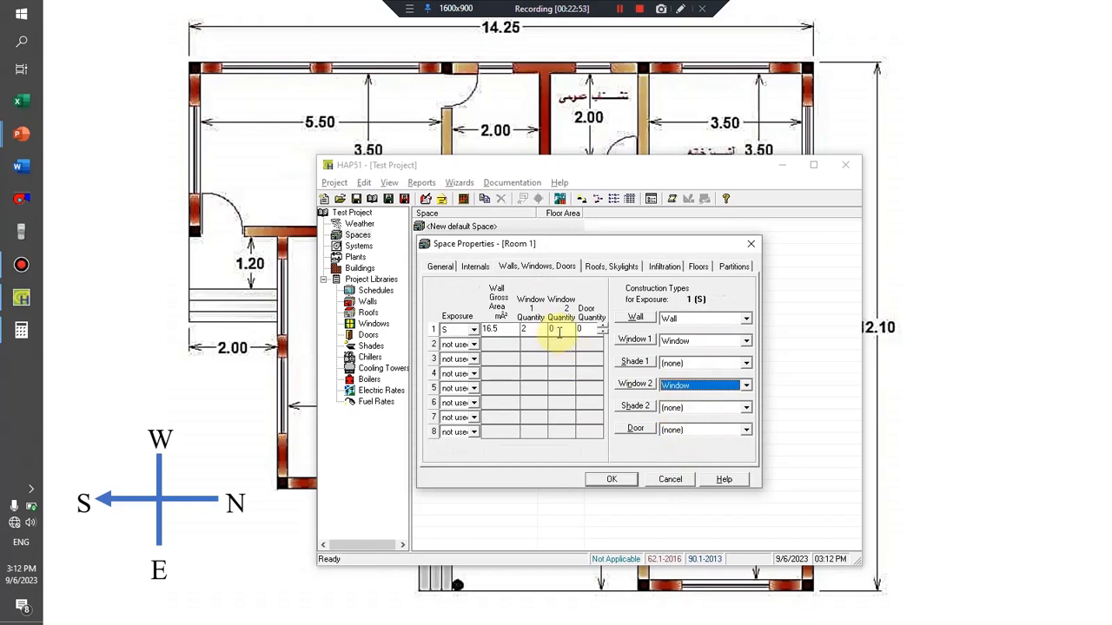
Check the floor plan, set Room 1's second wall exposure to E and begin editing its gross wall area.
{"action": "left_click", "coordinate": [562, 334]}
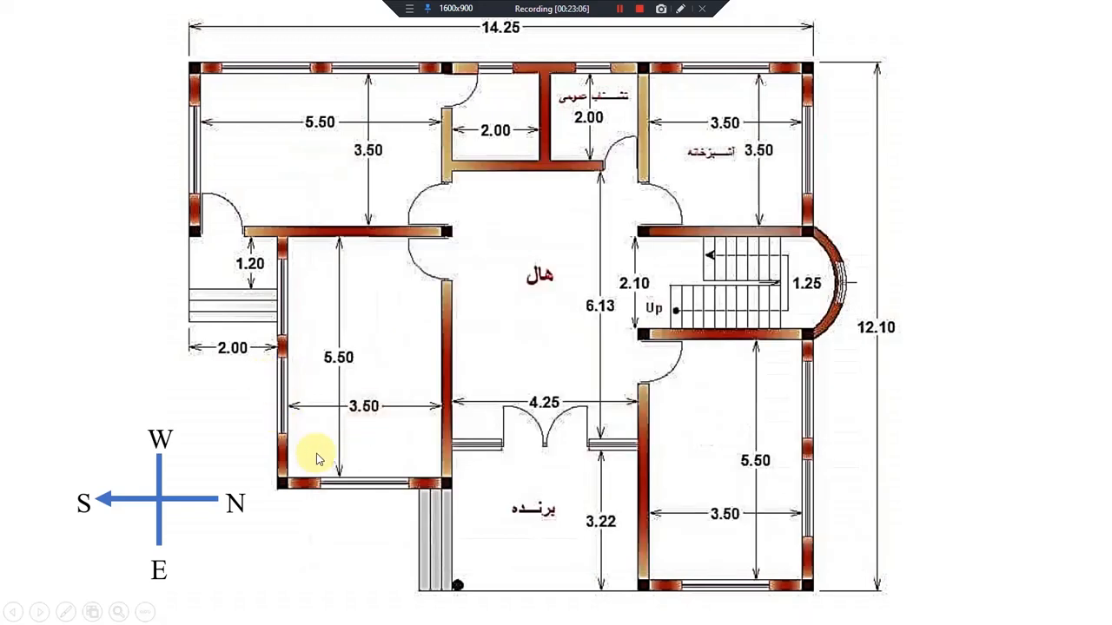
{"action": "key", "text": "alt+Tab"}
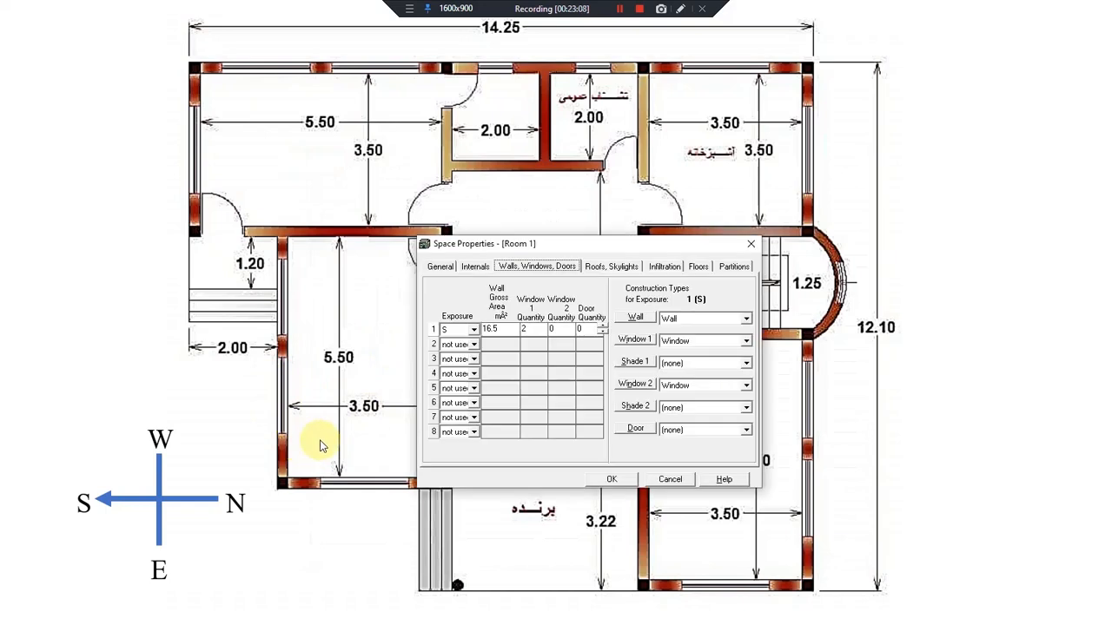
{"action": "left_click", "coordinate": [474, 345]}
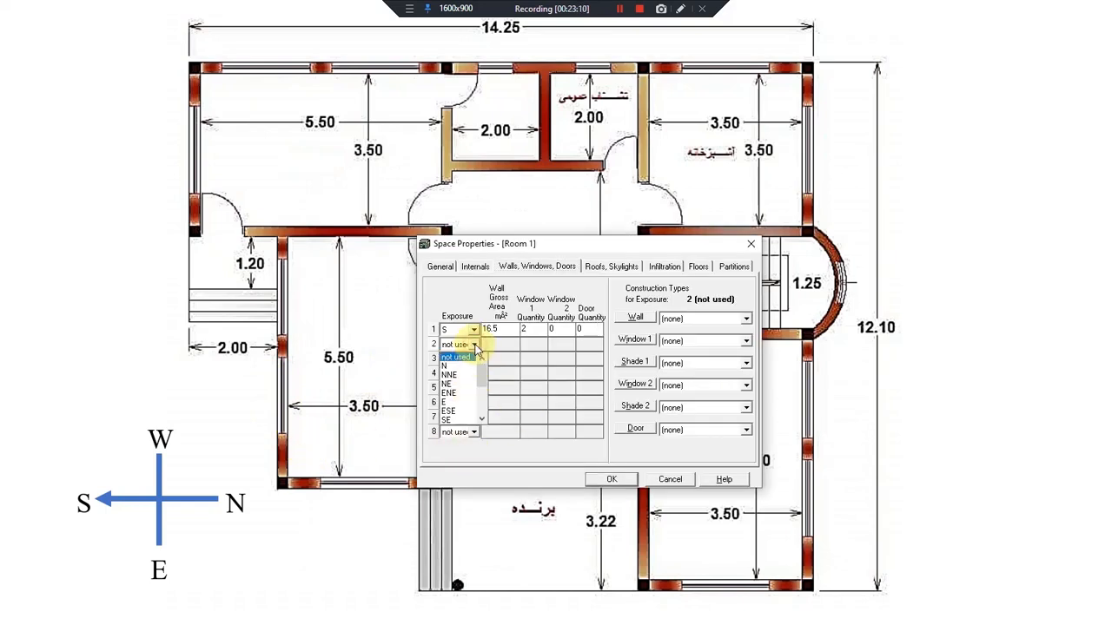
{"action": "left_click_drag", "start_coordinate": [483, 401], "coordinate": [470, 374]}
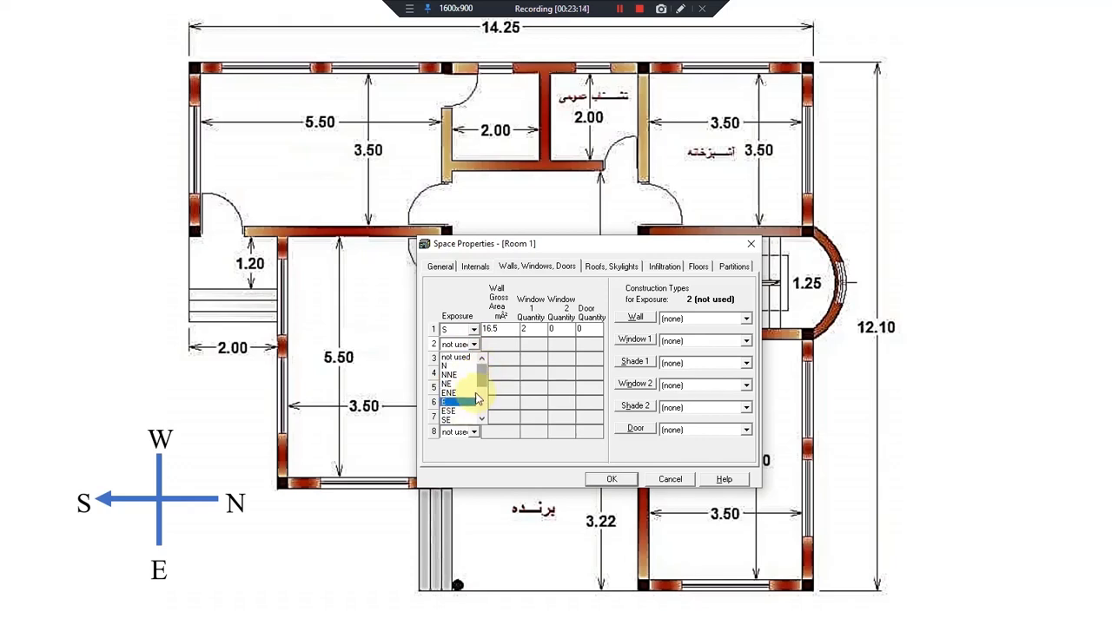
{"action": "left_click", "coordinate": [466, 402]}
{"action": "left_click", "coordinate": [497, 344]}
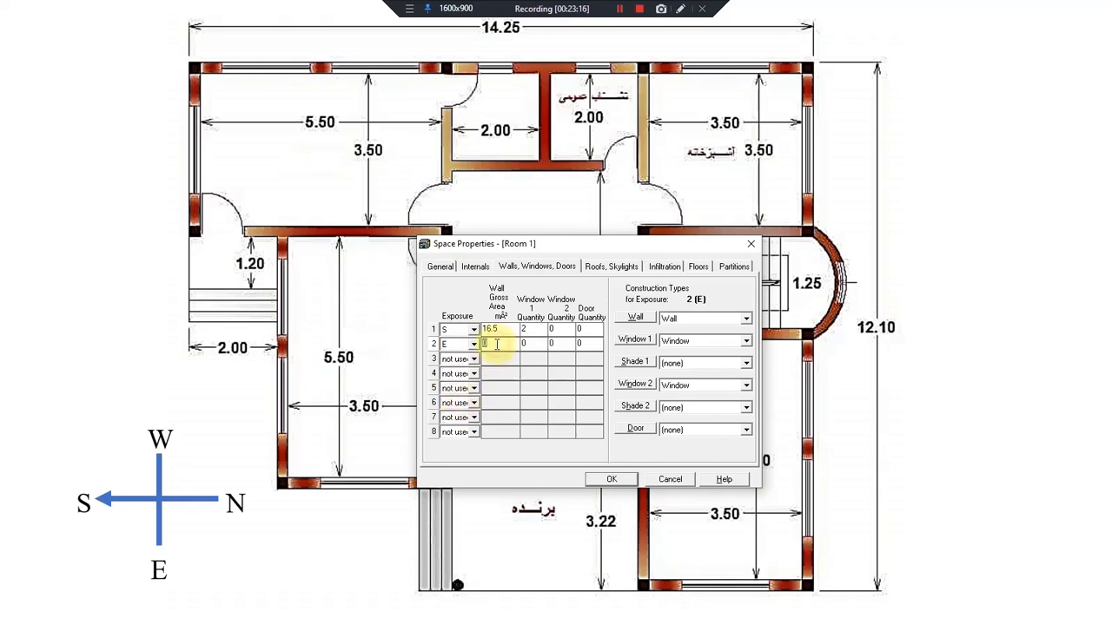
Check the east wall's length on the floor plan and multiply 3.5 by 3 in Calculator for its gross area.
{"action": "left_click", "coordinate": [376, 422]}
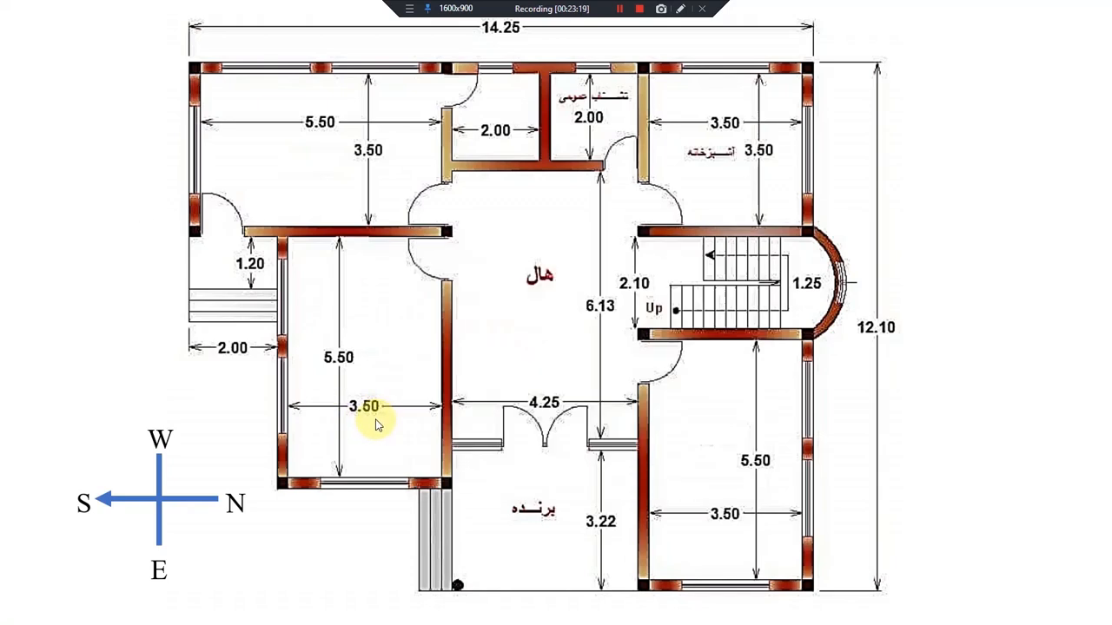
{"action": "key", "text": "alt+Tab"}
{"action": "key", "text": "alt+Tab"}
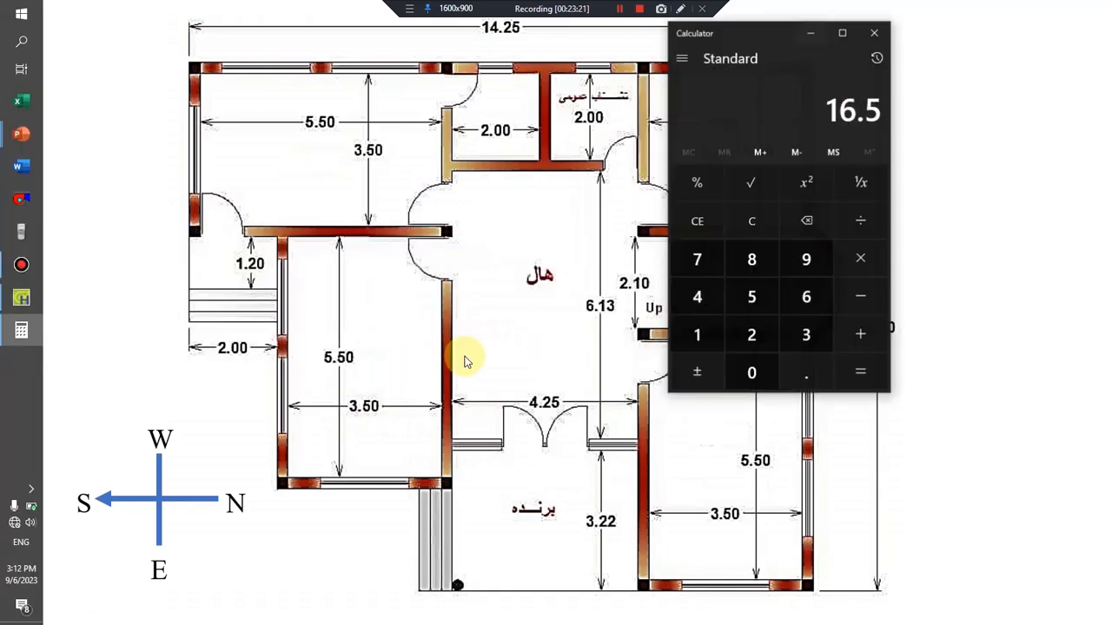
{"action": "left_click", "coordinate": [755, 220]}
{"action": "left_click", "coordinate": [804, 330]}
{"action": "left_click", "coordinate": [813, 365]}
{"action": "left_click", "coordinate": [755, 293]}
{"action": "left_click", "coordinate": [804, 331]}
{"action": "left_click", "coordinate": [863, 369]}
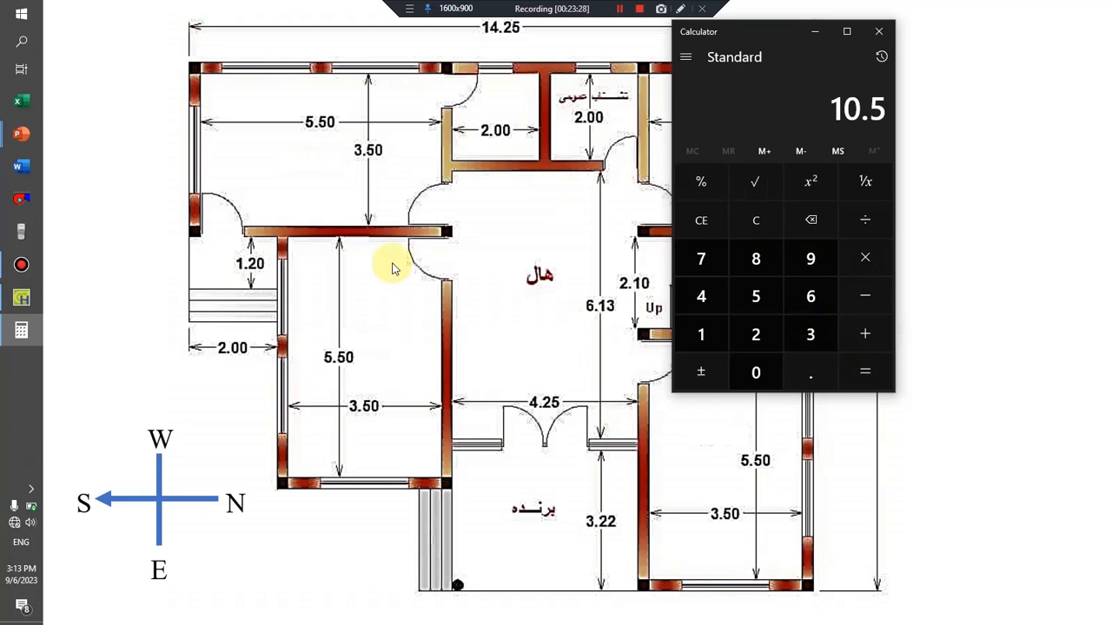
Back in HAP, set the E exposure's gross wall area to 10.5 m² and its Window 1 quantity to 1.
{"action": "left_click", "coordinate": [22, 298]}
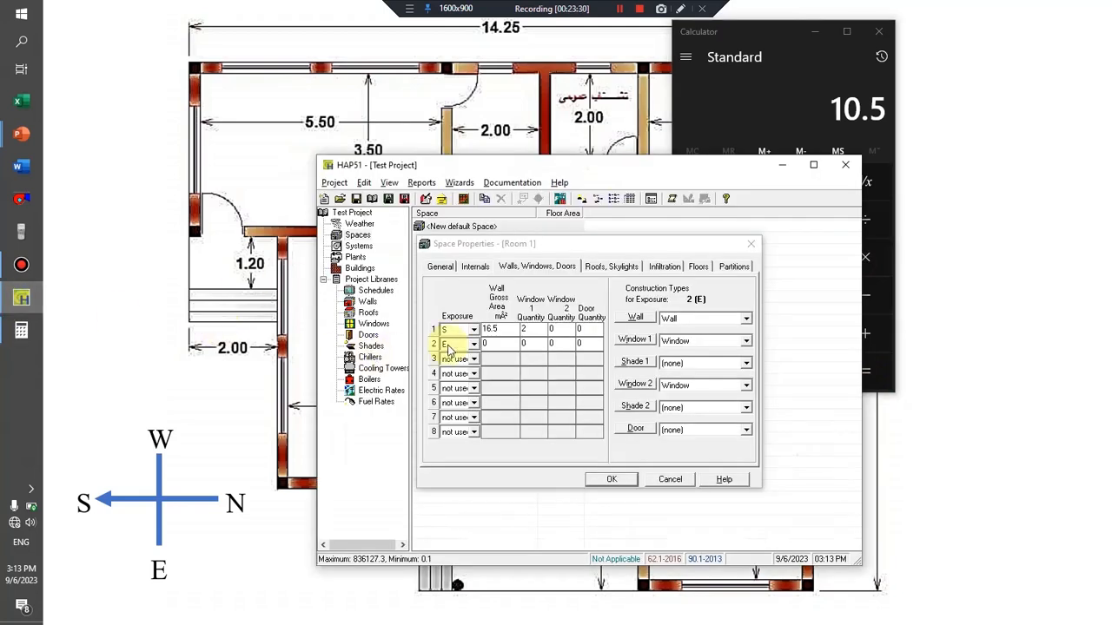
{"action": "left_click", "coordinate": [504, 345]}
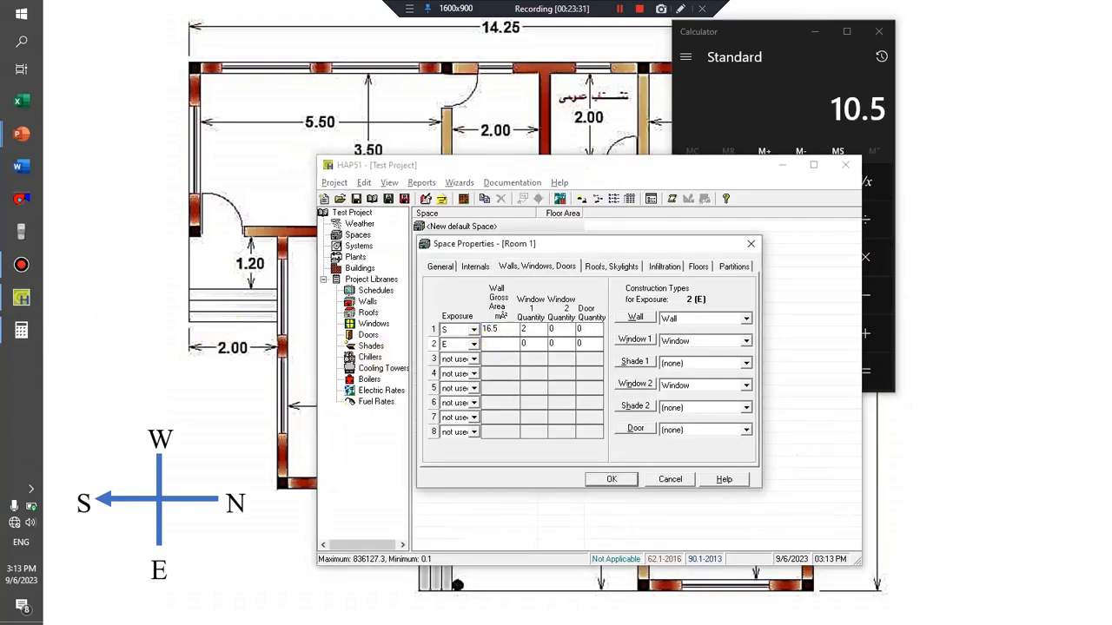
{"action": "type", "text": ".5"}
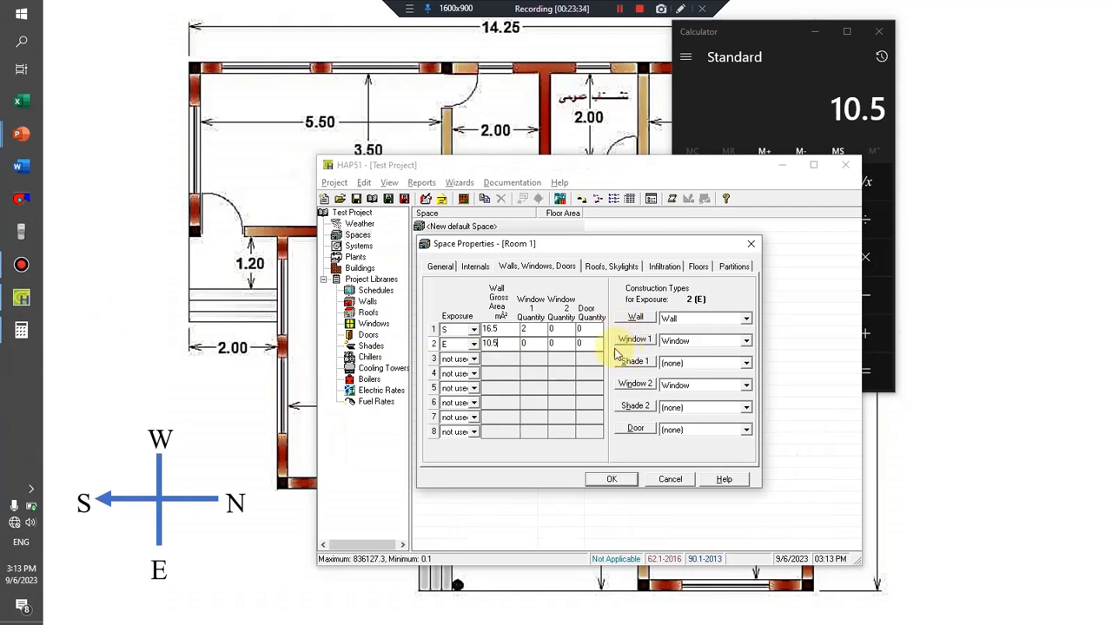
{"action": "left_click", "coordinate": [804, 52]}
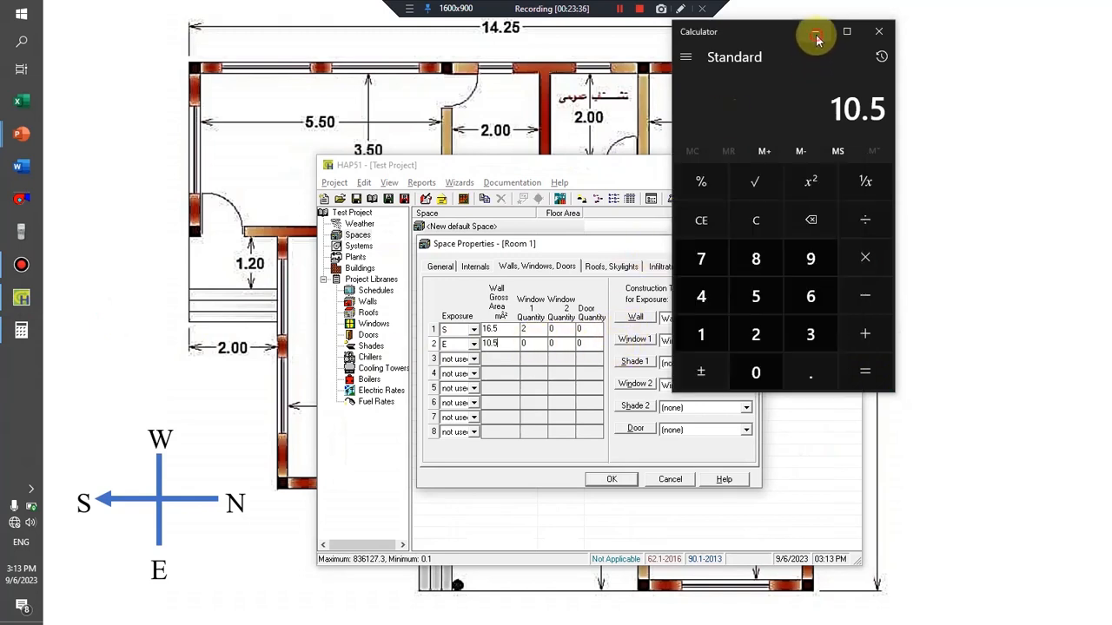
{"action": "left_click", "coordinate": [815, 31]}
{"action": "left_click", "coordinate": [526, 329]}
{"action": "type", "text": "2"}
{"action": "left_click", "coordinate": [537, 345]}
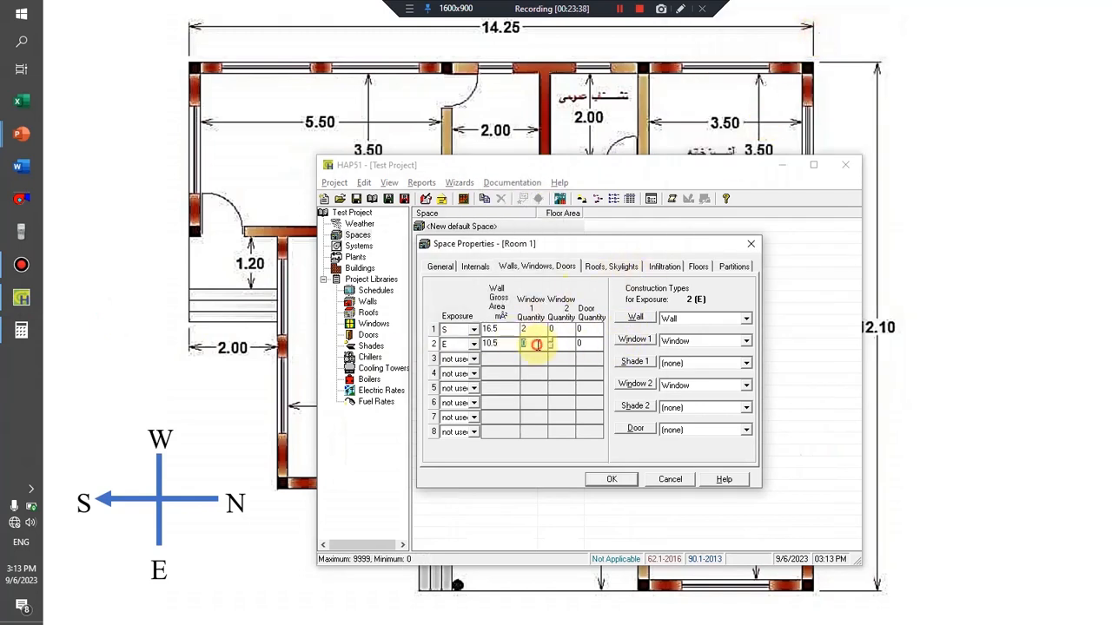
{"action": "left_click", "coordinate": [286, 370]}
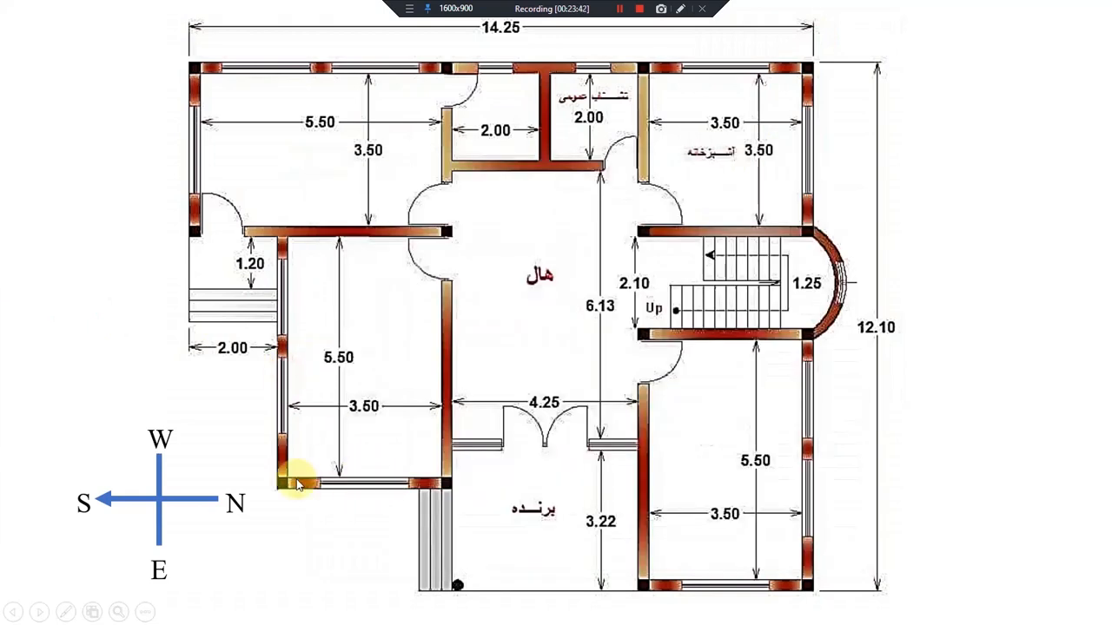
{"action": "key", "text": "alt+Tab"}
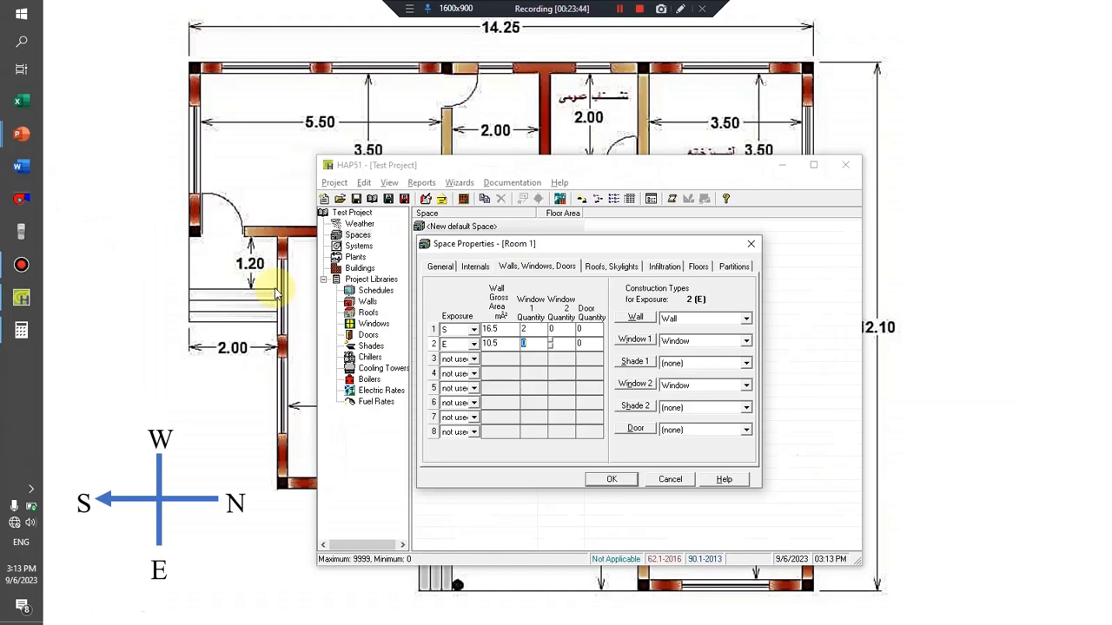
{"action": "type", "text": "1"}
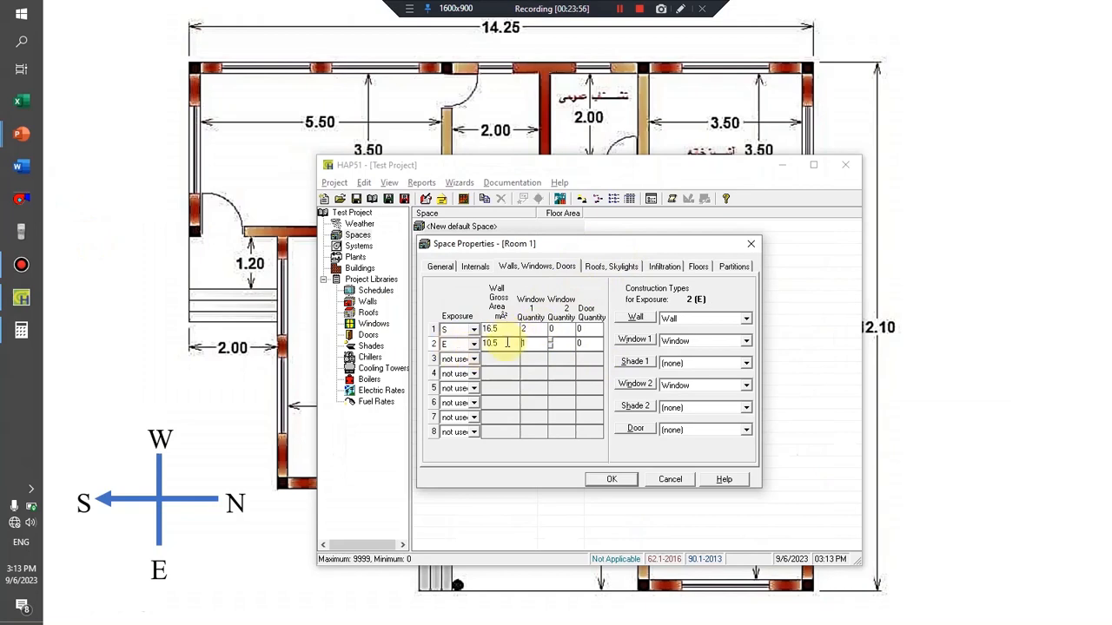
Try the H exposure for Room 1's first roof entry, and reset it to not used.
{"action": "left_click", "coordinate": [611, 266]}
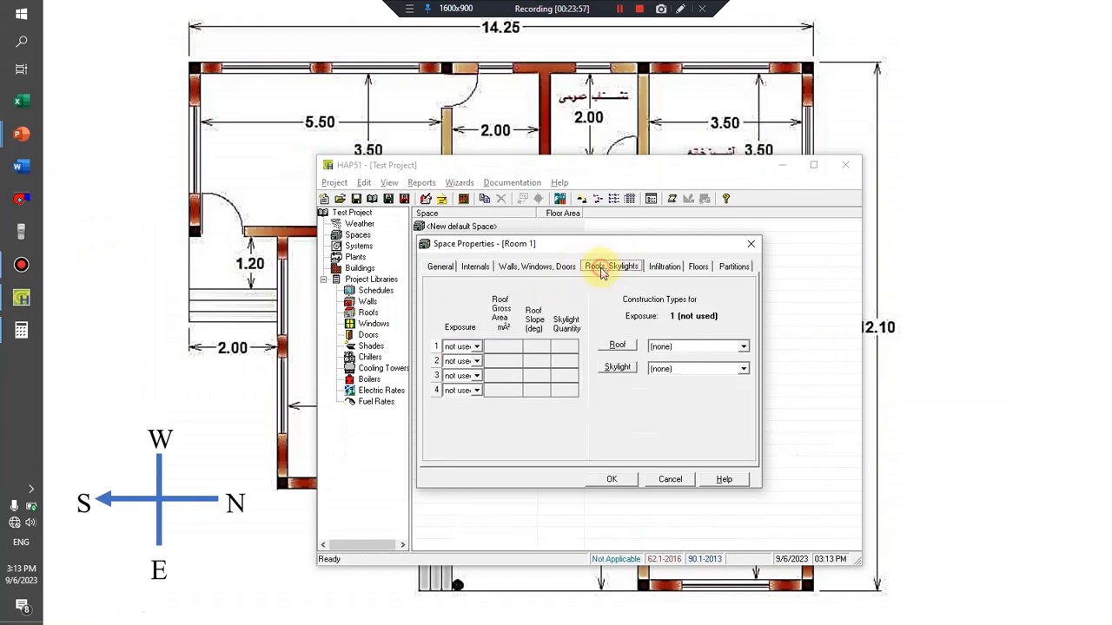
{"action": "left_click", "coordinate": [476, 347]}
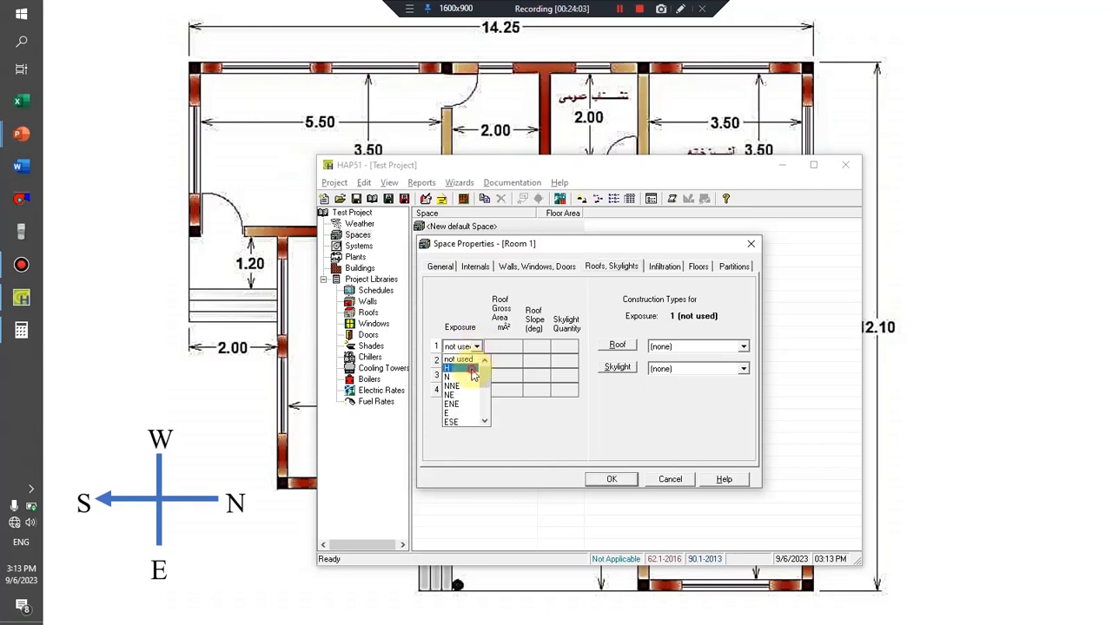
{"action": "left_click", "coordinate": [471, 369]}
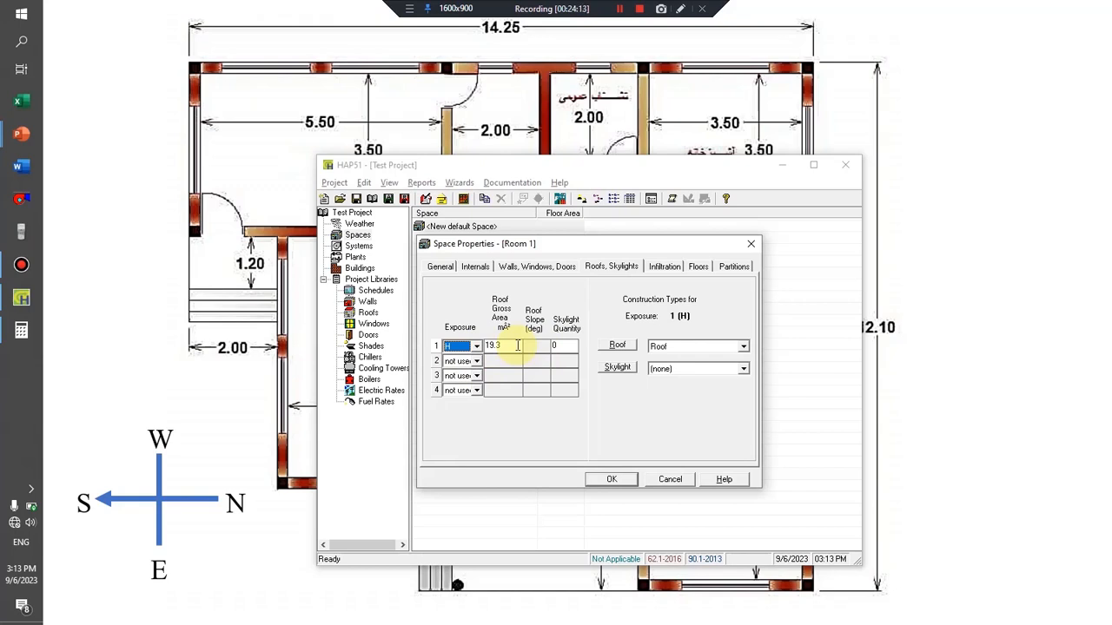
{"action": "left_click", "coordinate": [476, 346]}
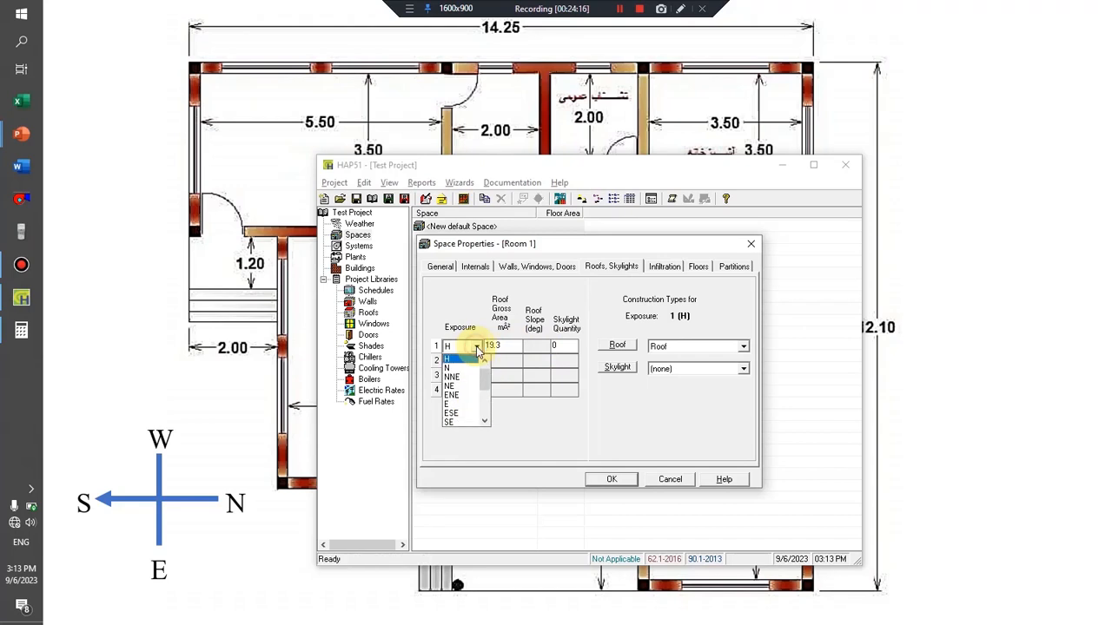
{"action": "scroll", "coordinate": [469, 369], "scroll_direction": "up", "scroll_amount": 1}
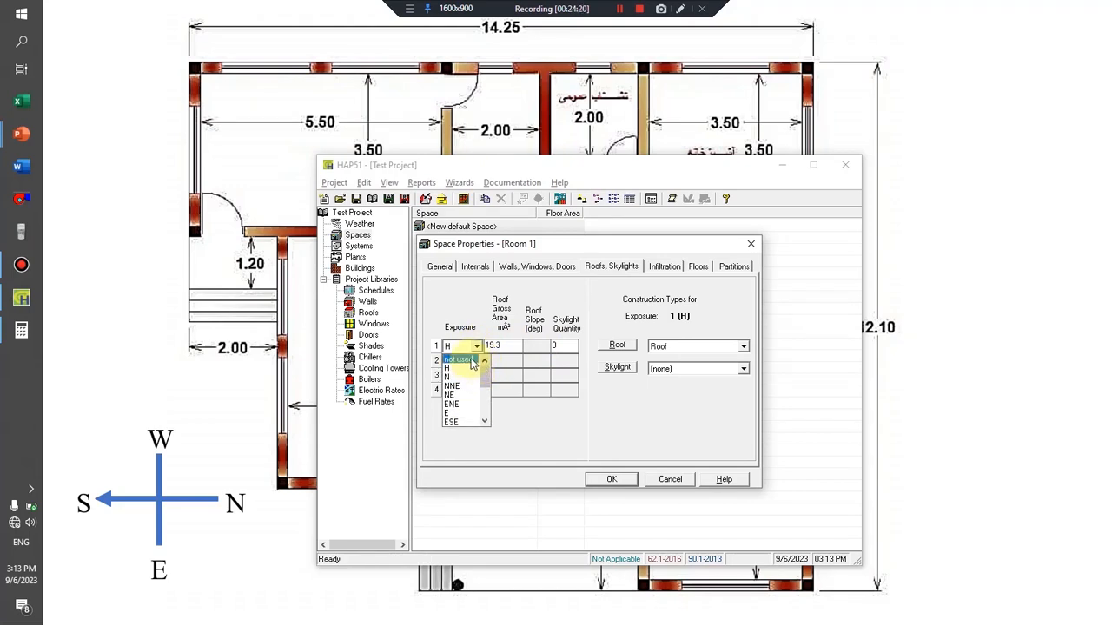
{"action": "left_click", "coordinate": [470, 365]}
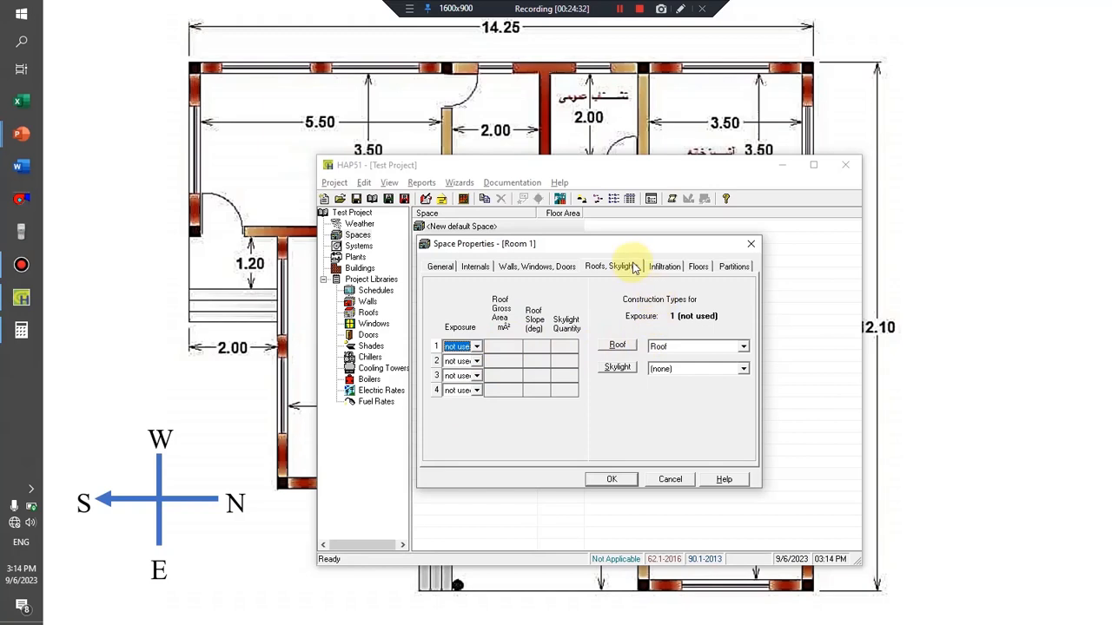
Set Room 1's design cooling infiltration rate to 1 ACH.
{"action": "left_click", "coordinate": [660, 269]}
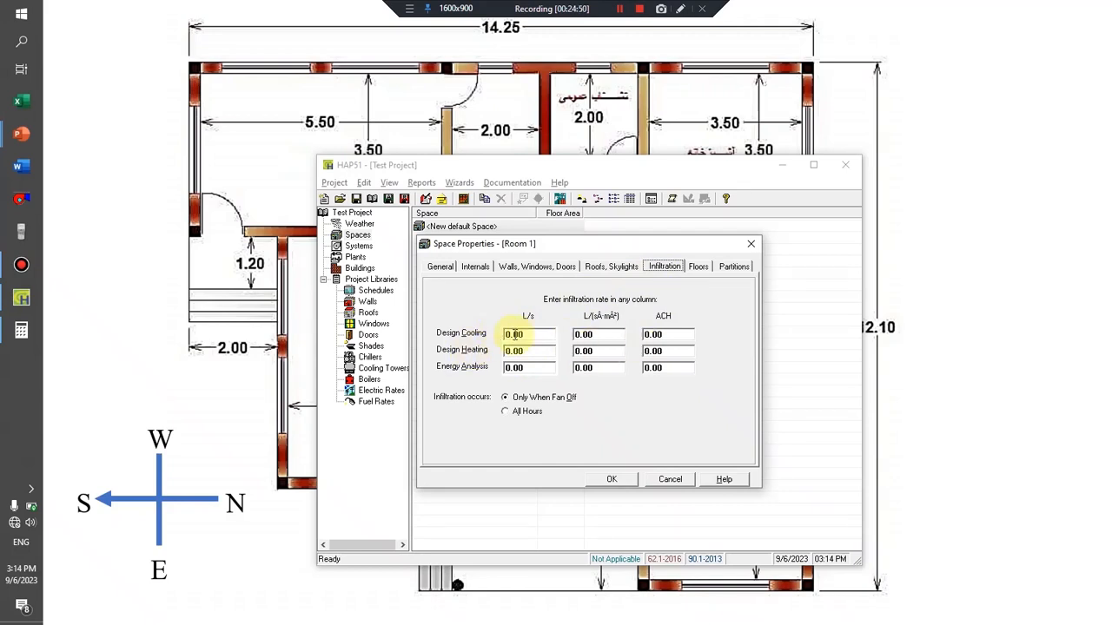
{"action": "left_click", "coordinate": [673, 335]}
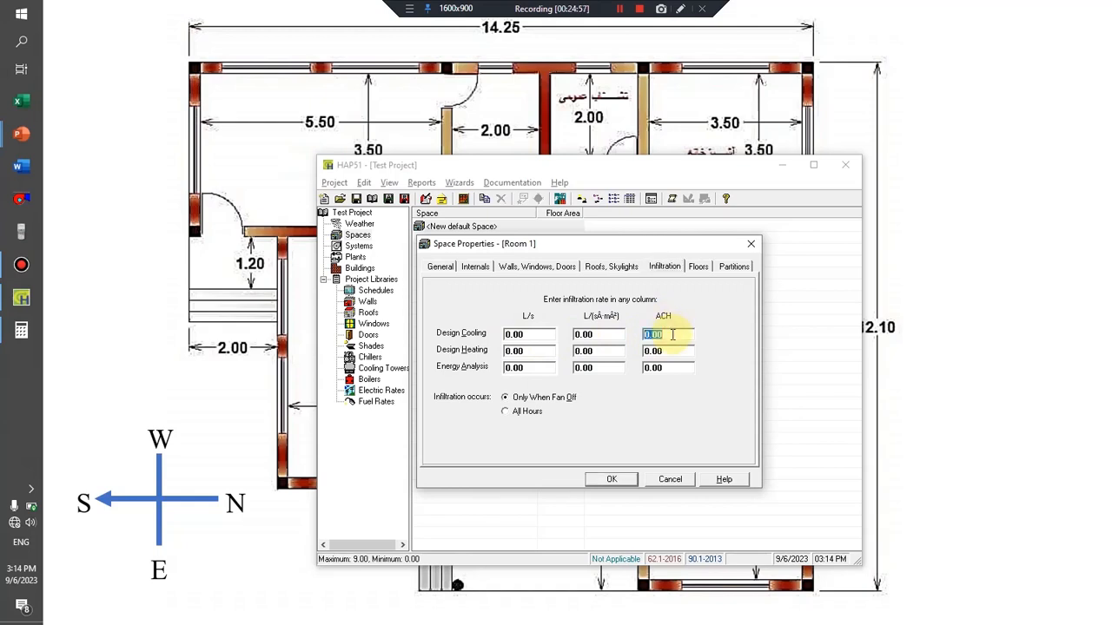
{"action": "type", "text": "1"}
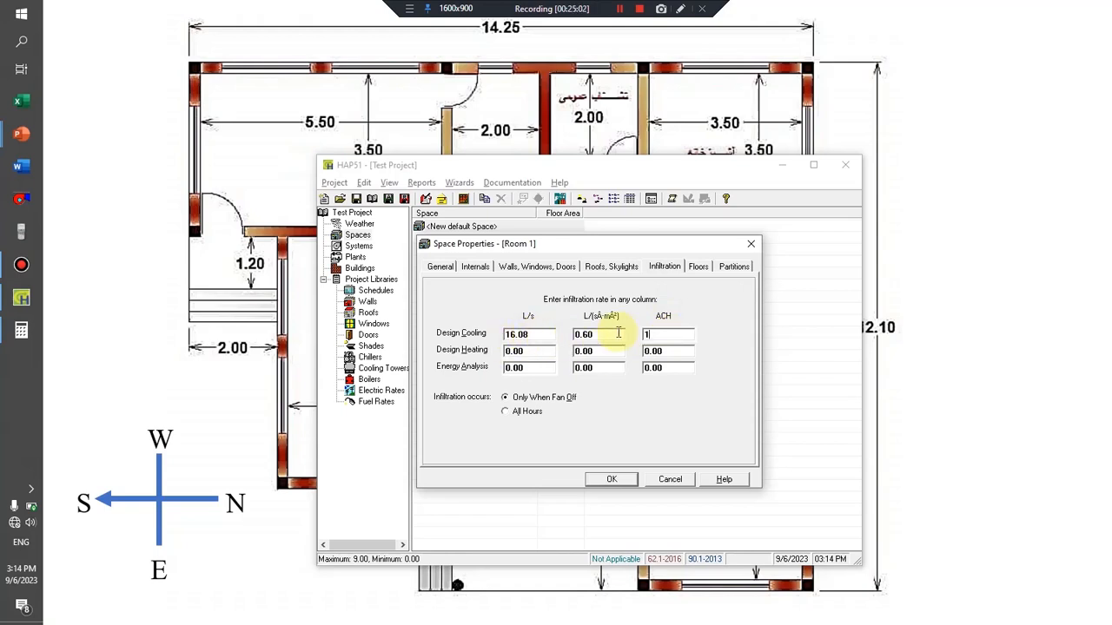
Set Room 1's floor type to Slab Floor On Grade, review its partition inputs and confirm the space properties.
{"action": "left_click", "coordinate": [696, 266]}
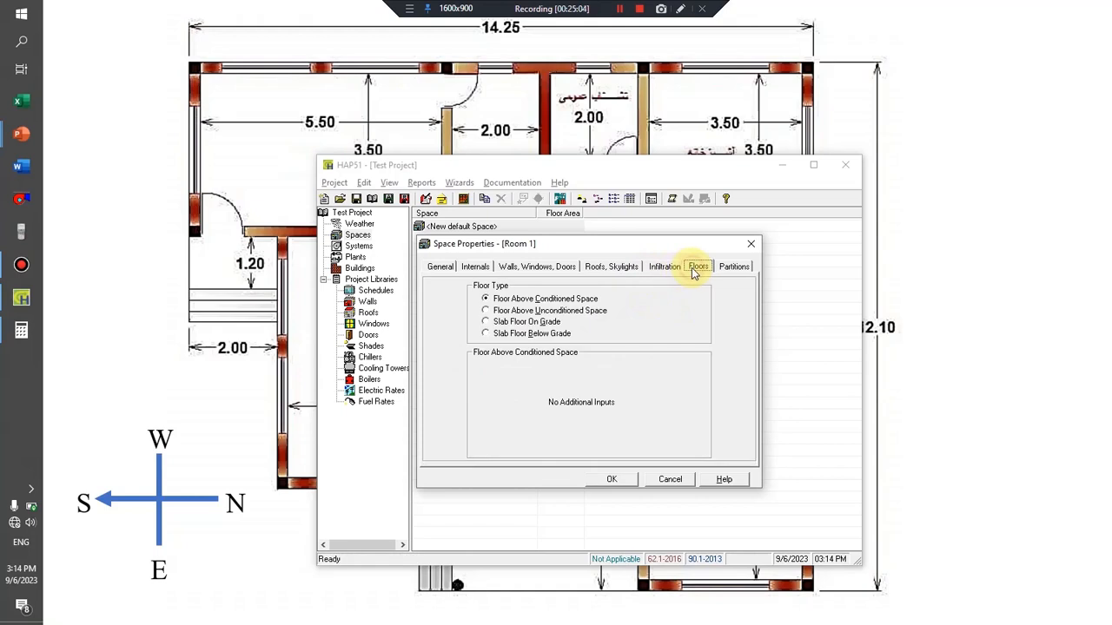
{"action": "left_click", "coordinate": [510, 325]}
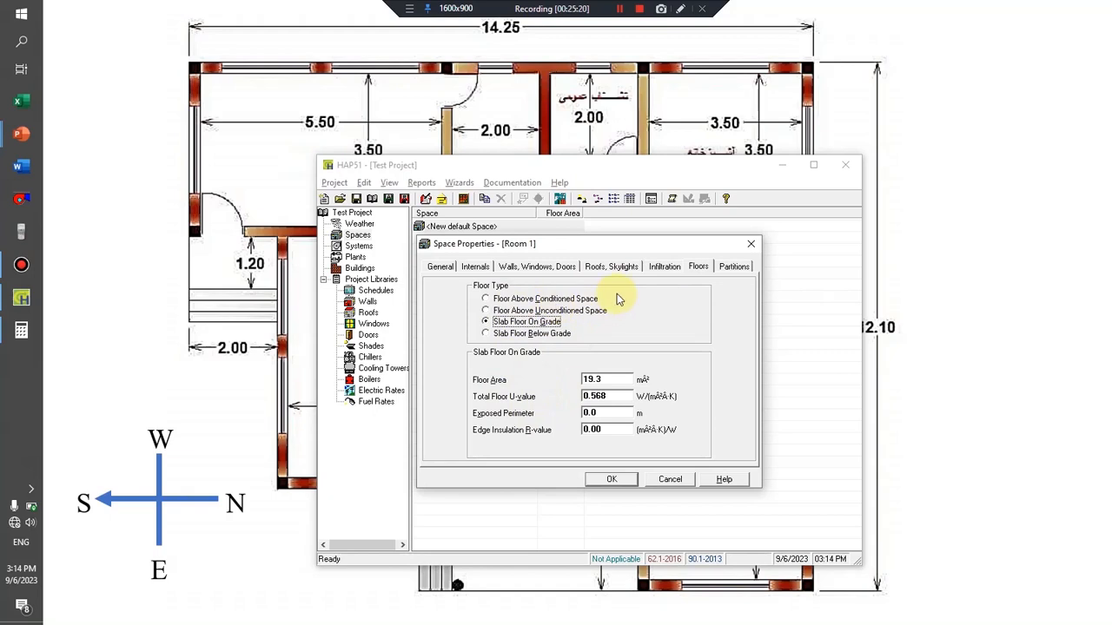
{"action": "left_click", "coordinate": [729, 268]}
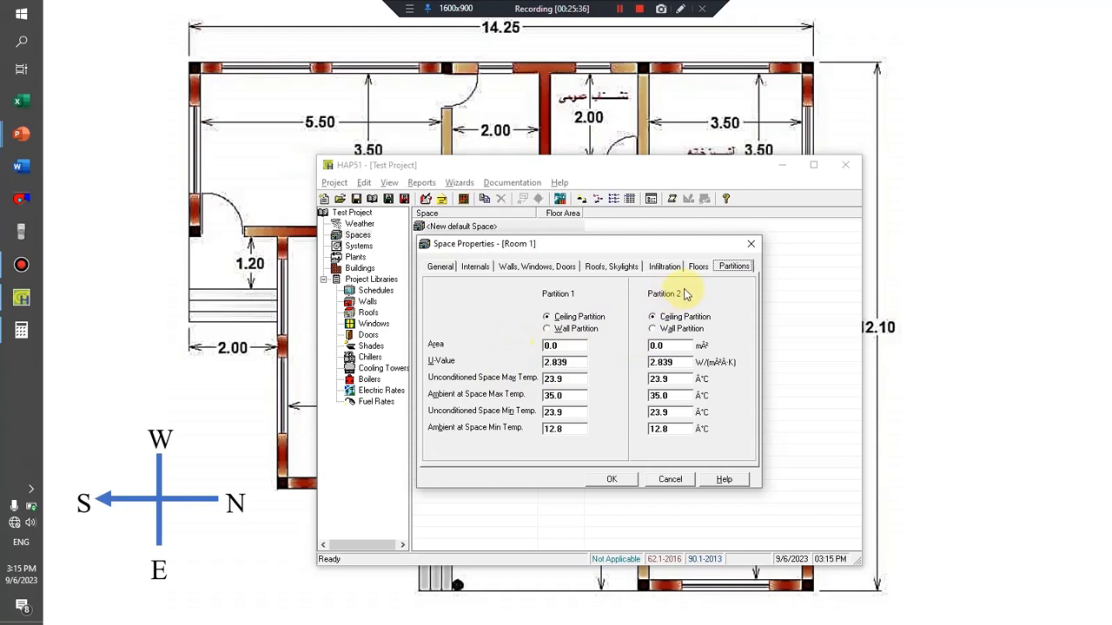
{"action": "left_click", "coordinate": [613, 480]}
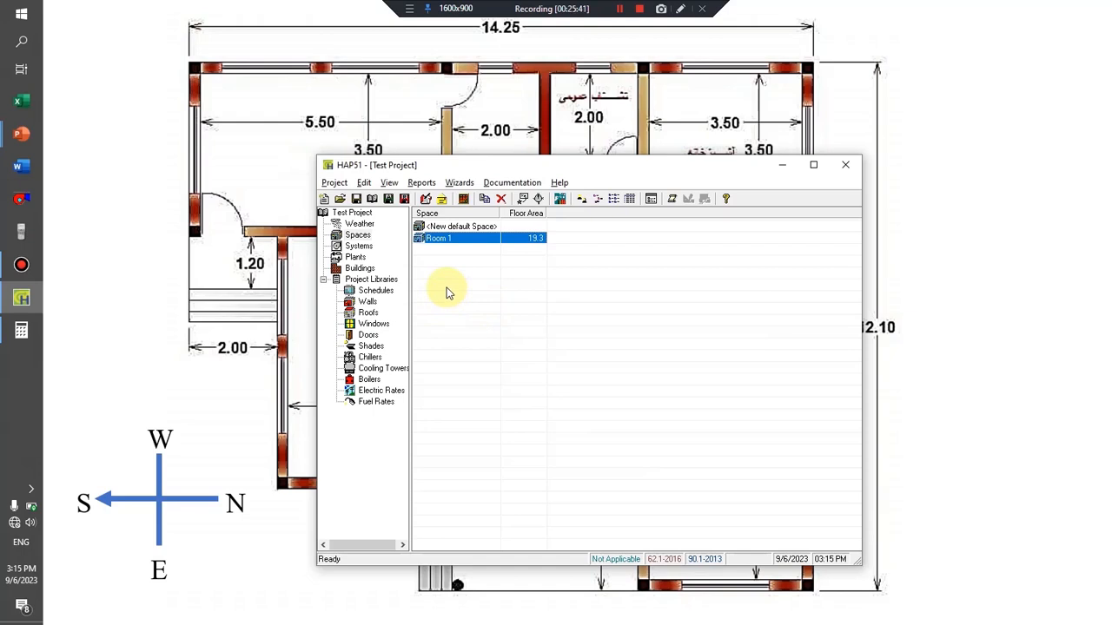
Duplicate the Room 1 space and name the copy Room 2.
{"action": "left_click", "coordinate": [447, 239]}
{"action": "right_click", "coordinate": [447, 242]}
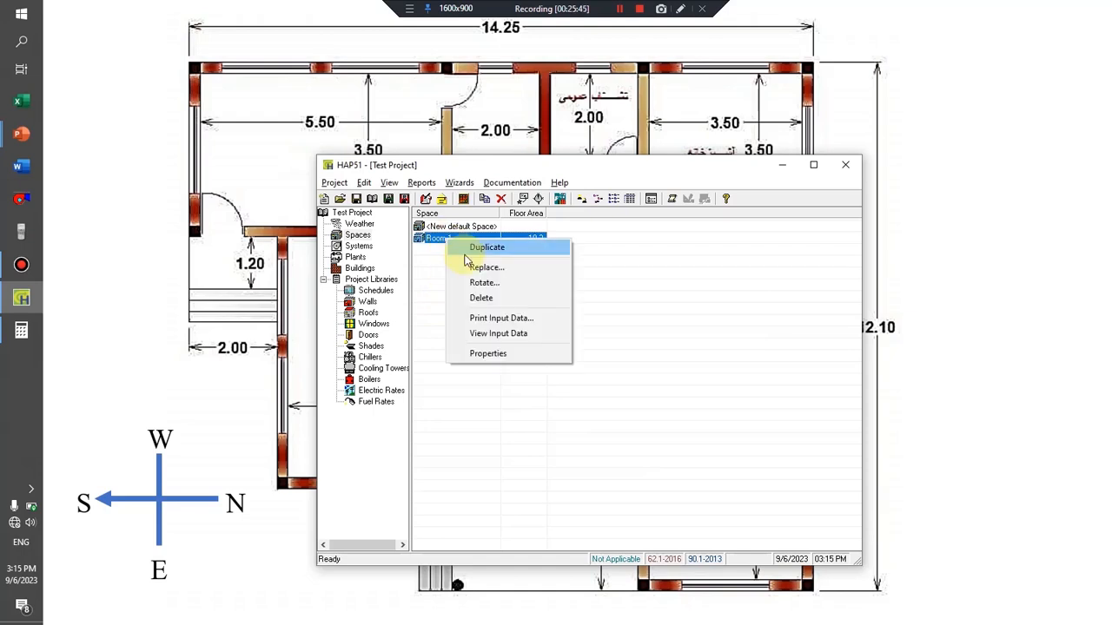
{"action": "left_click", "coordinate": [473, 248]}
{"action": "left_click", "coordinate": [556, 296]}
{"action": "key", "text": "BackSpace"}
{"action": "key", "text": "BackSpace"}
{"action": "type", "text": "2"}
{"action": "left_click", "coordinate": [530, 314]}
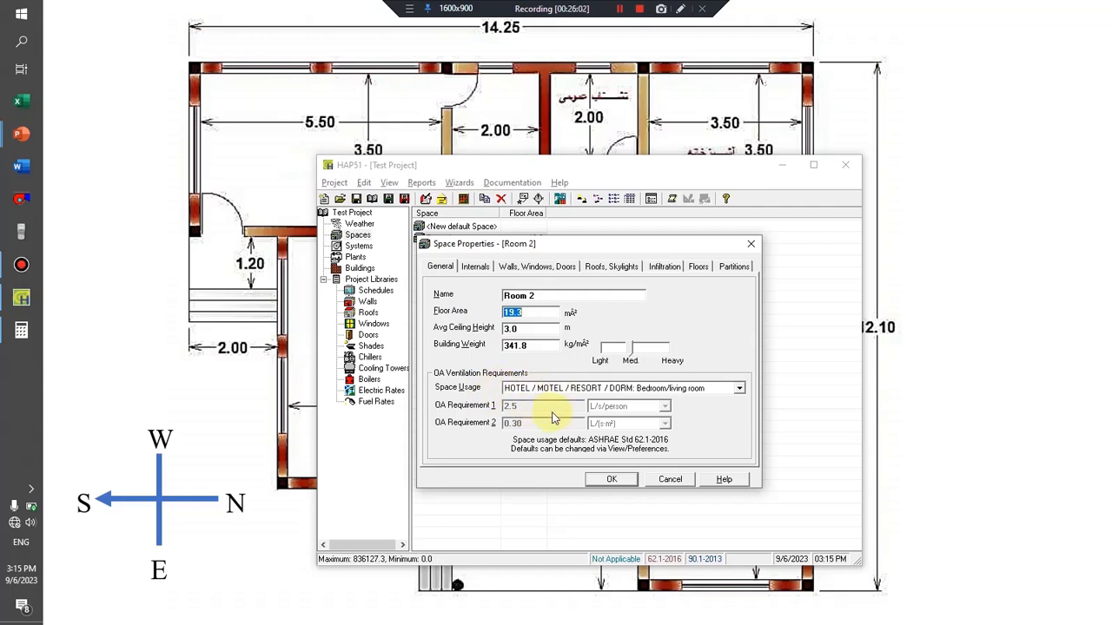
Set Room 2's occupancy to 2 people in its internal loads.
{"action": "left_click", "coordinate": [474, 267]}
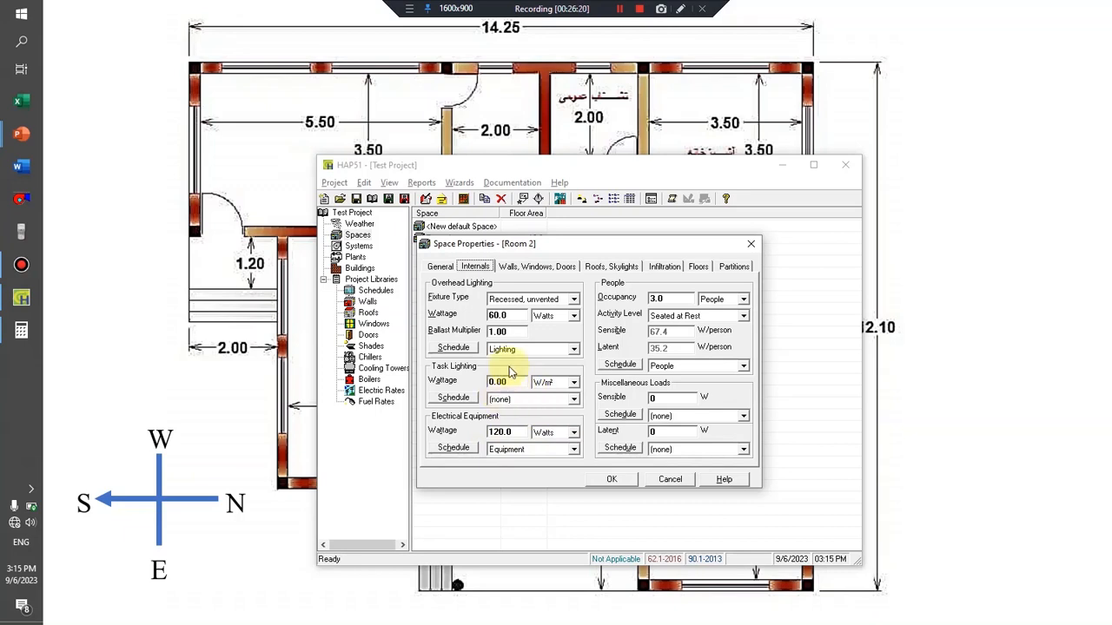
{"action": "left_click", "coordinate": [676, 299]}
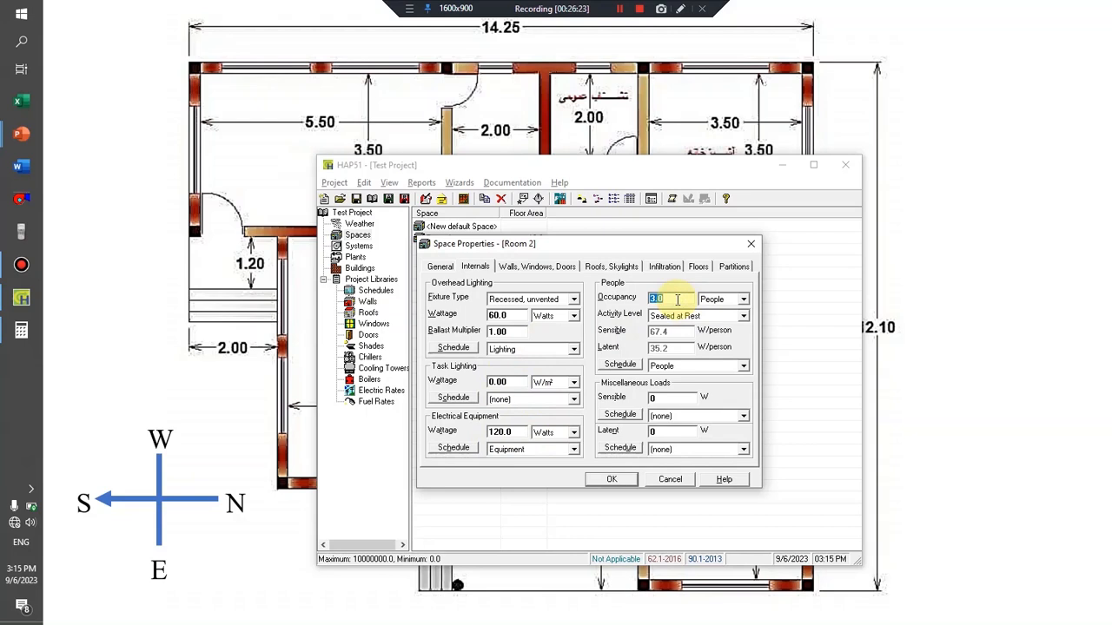
{"action": "key", "text": "BackSpace"}
{"action": "type", "text": "2"}
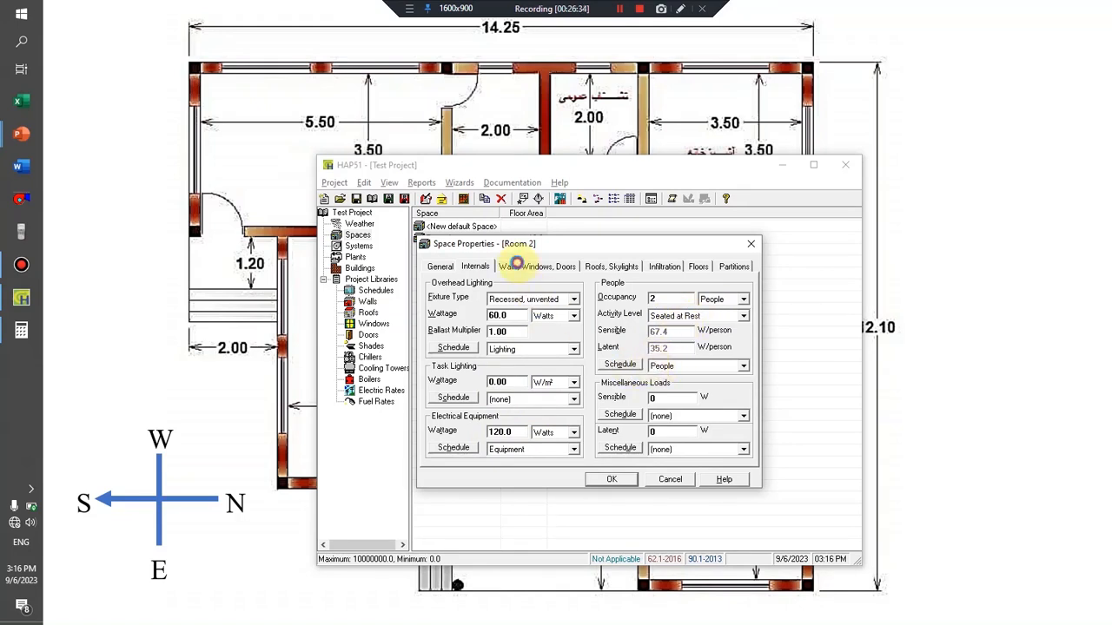
Set Room 2's first roof exposure to H after checking its walls, and review the assigned roof assembly without changing it.
{"action": "left_click", "coordinate": [521, 266]}
{"action": "left_click", "coordinate": [496, 344]}
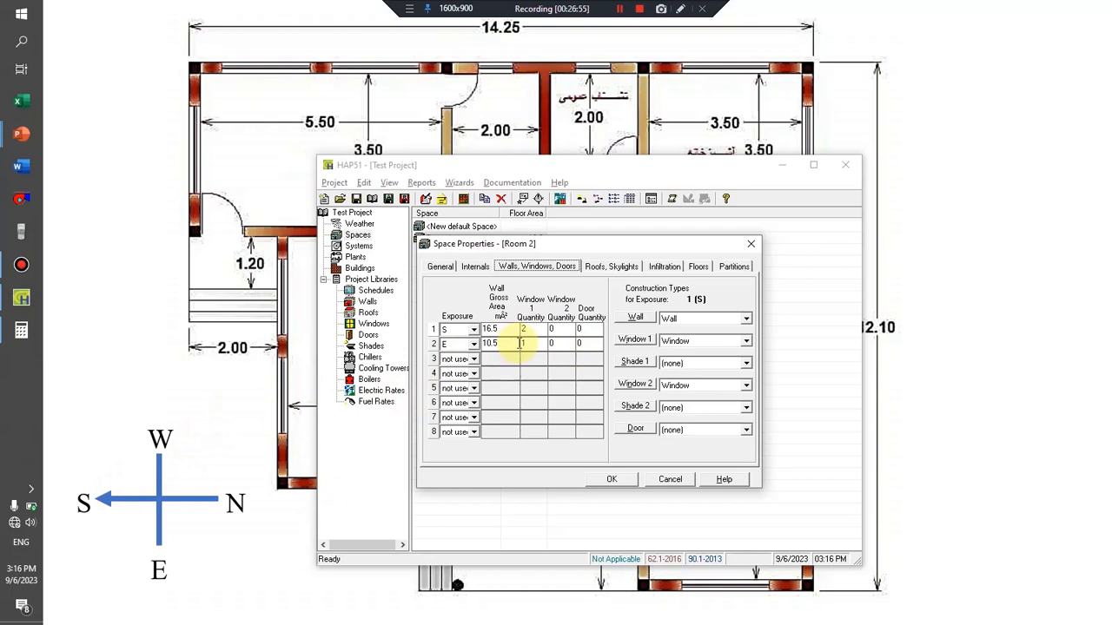
{"action": "left_click", "coordinate": [613, 269]}
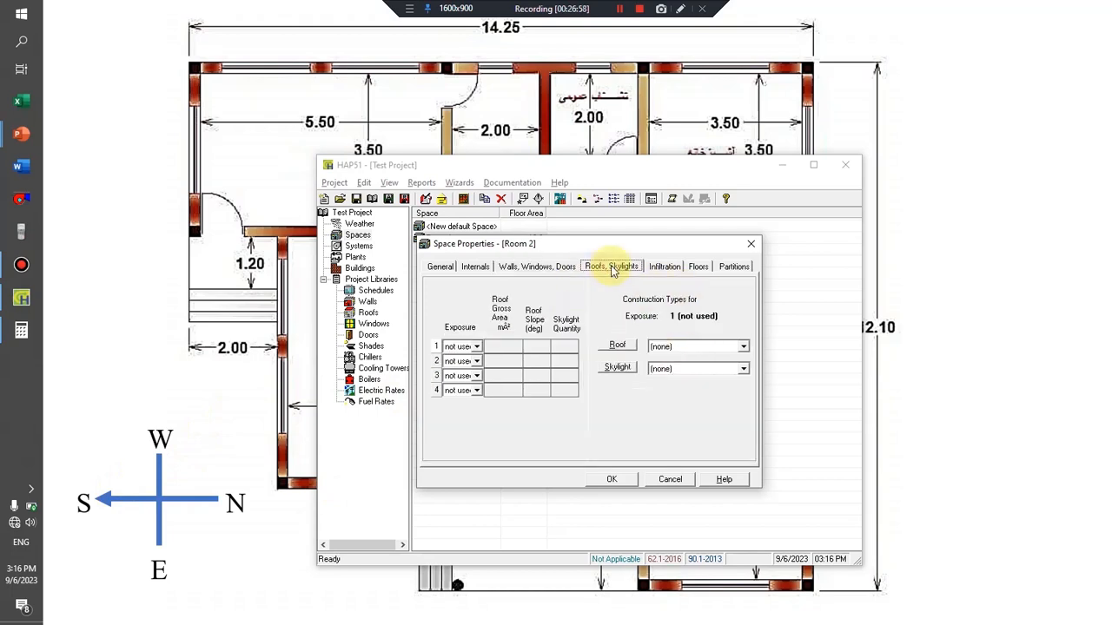
{"action": "left_click", "coordinate": [476, 347]}
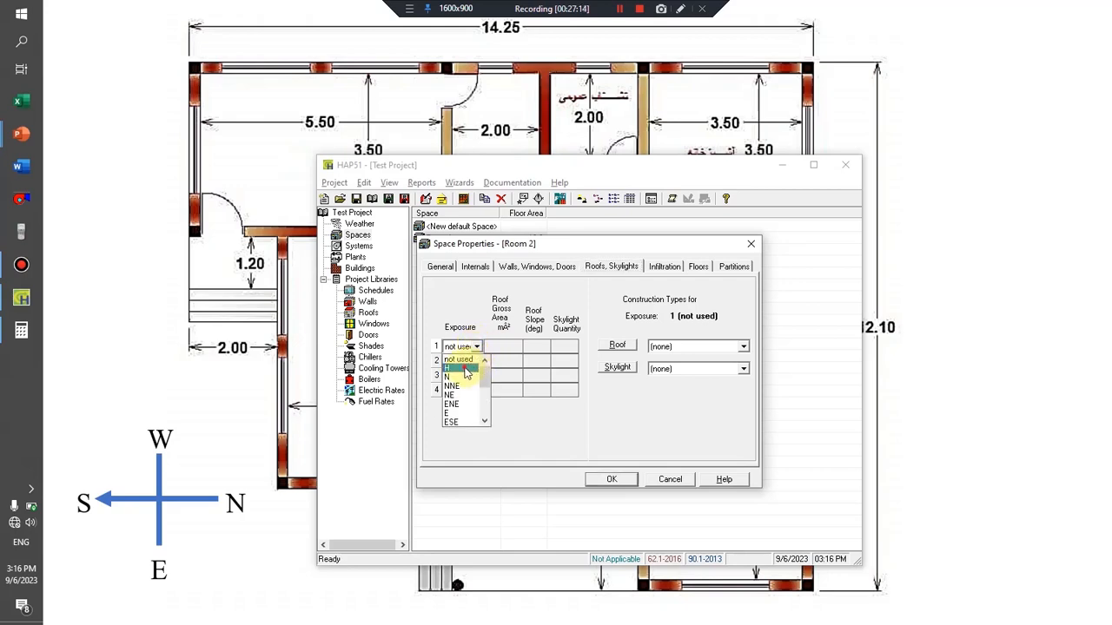
{"action": "left_click", "coordinate": [464, 369]}
{"action": "left_click", "coordinate": [513, 347]}
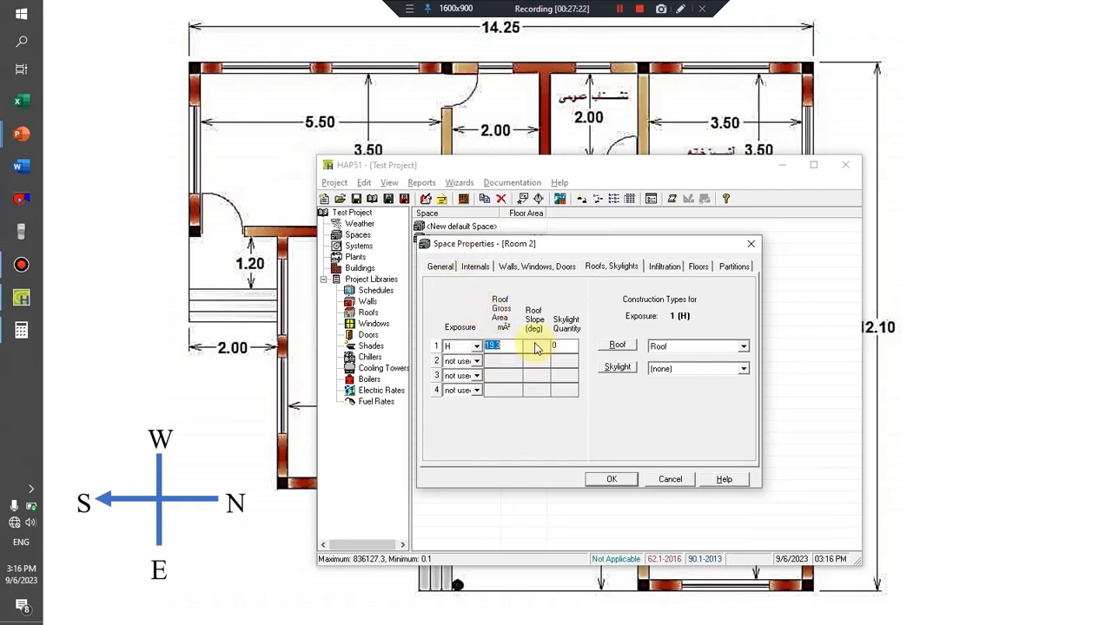
{"action": "left_click", "coordinate": [618, 345]}
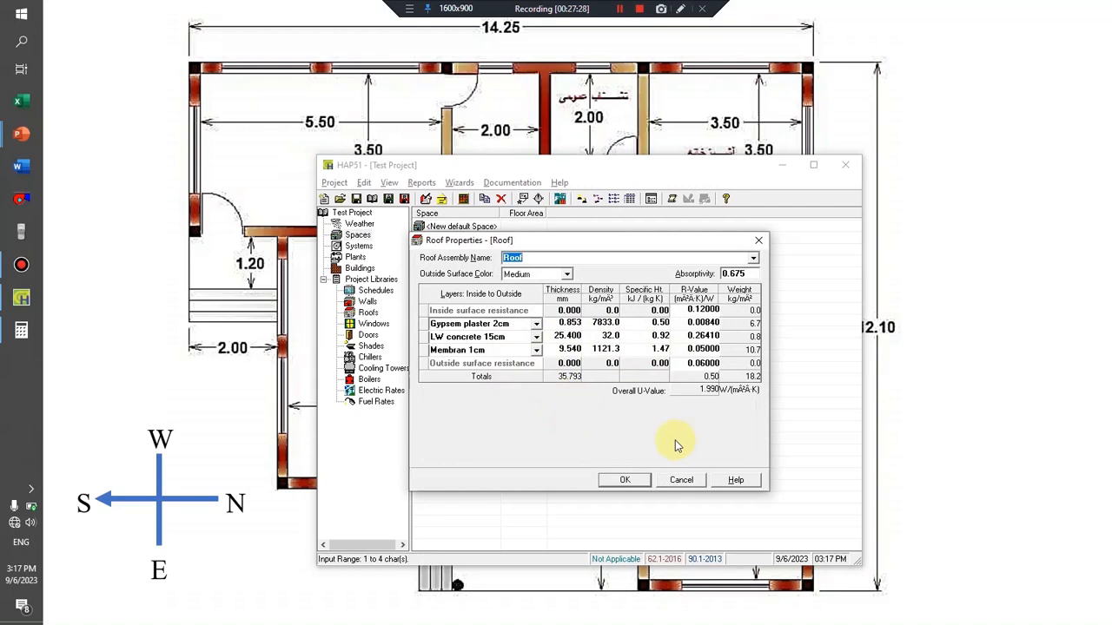
{"action": "left_click", "coordinate": [681, 483]}
Set Room 2's floor type to Floor Above Conditioned Space, review its infiltration and partition inputs, and confirm the space properties.
{"action": "left_click", "coordinate": [662, 268]}
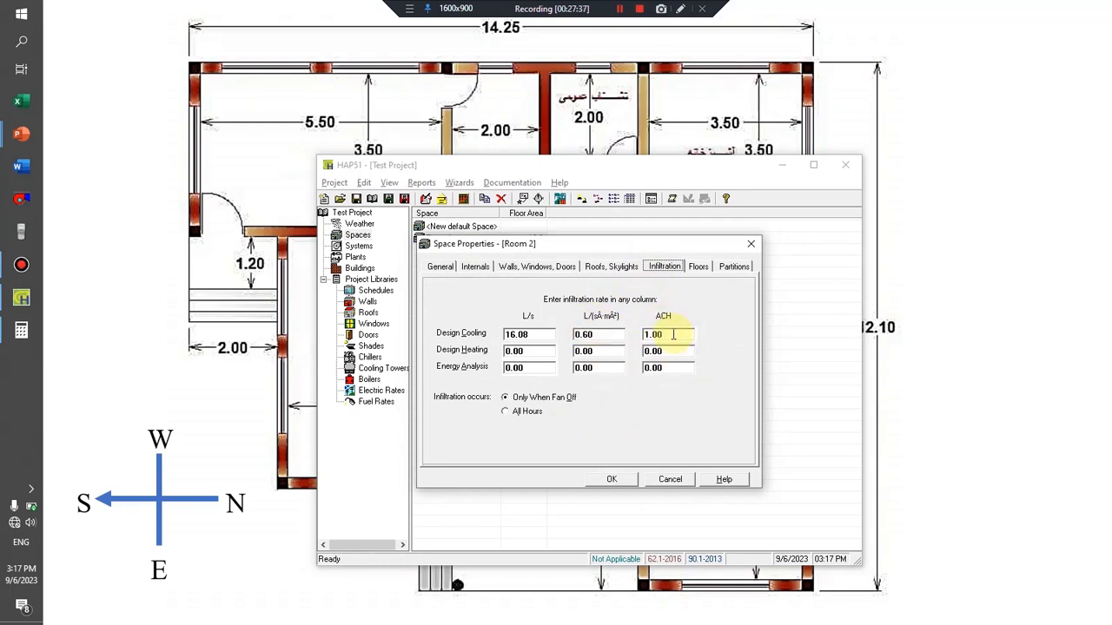
{"action": "left_click", "coordinate": [700, 268]}
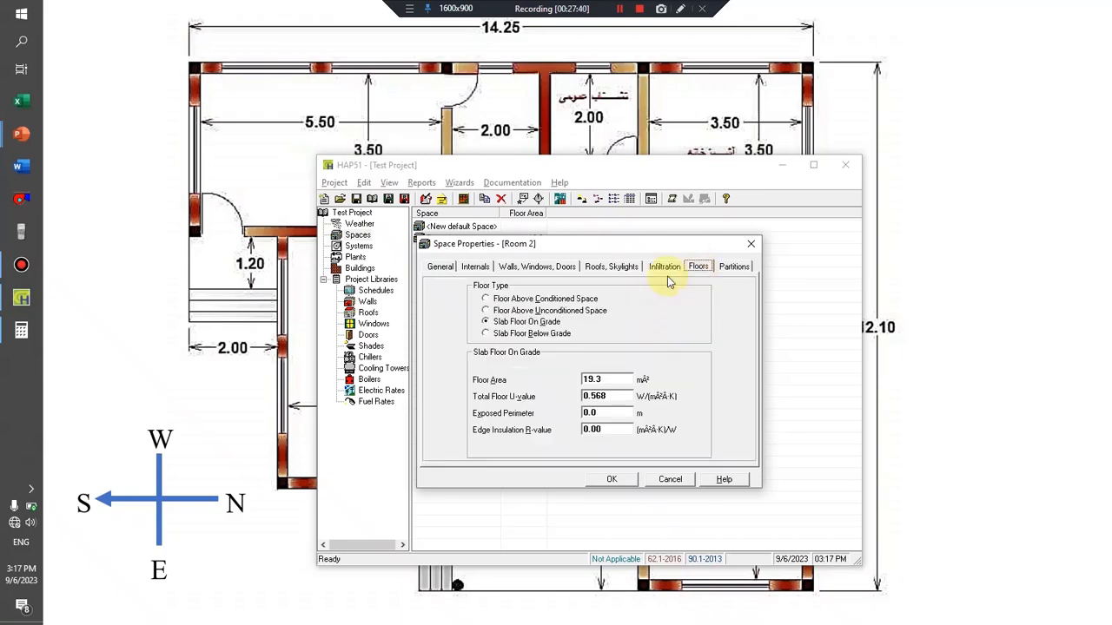
{"action": "left_click", "coordinate": [523, 301]}
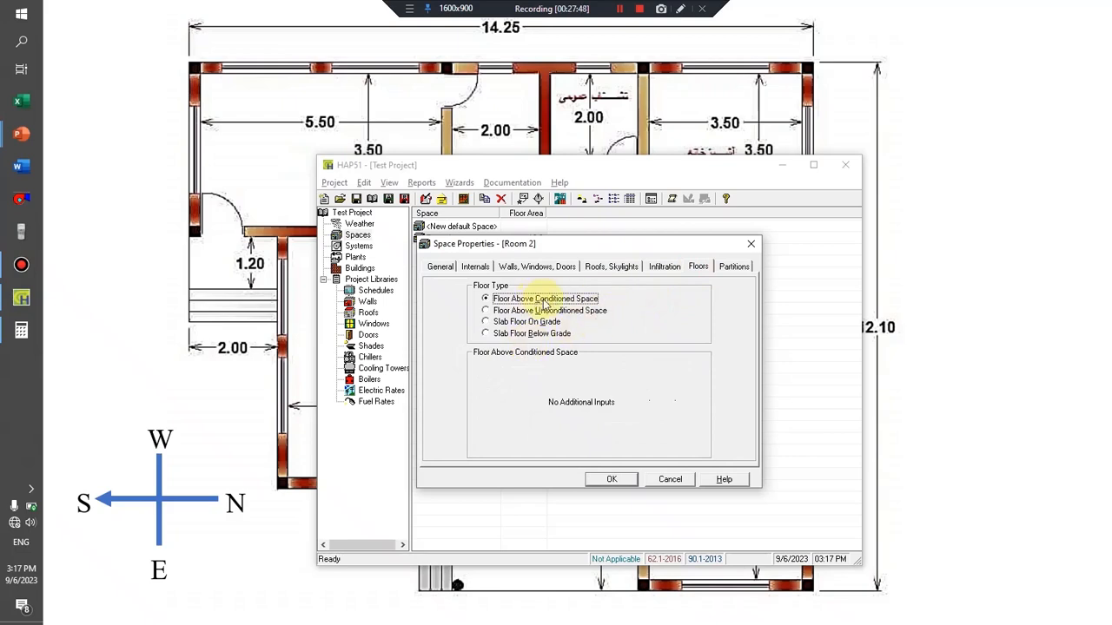
{"action": "left_click", "coordinate": [733, 265]}
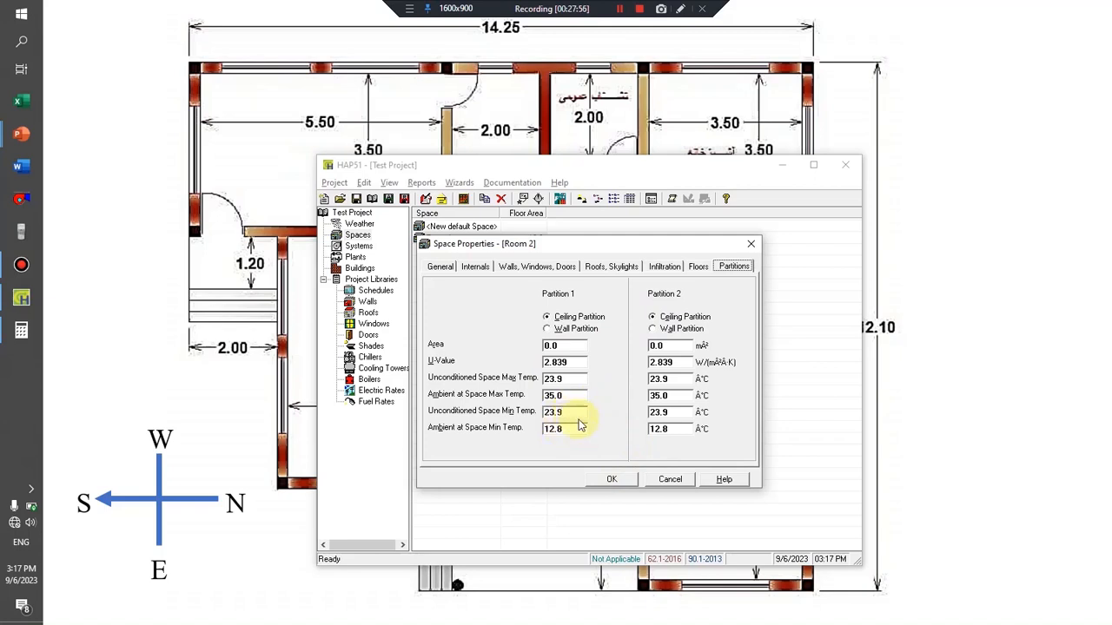
{"action": "left_click", "coordinate": [612, 479]}
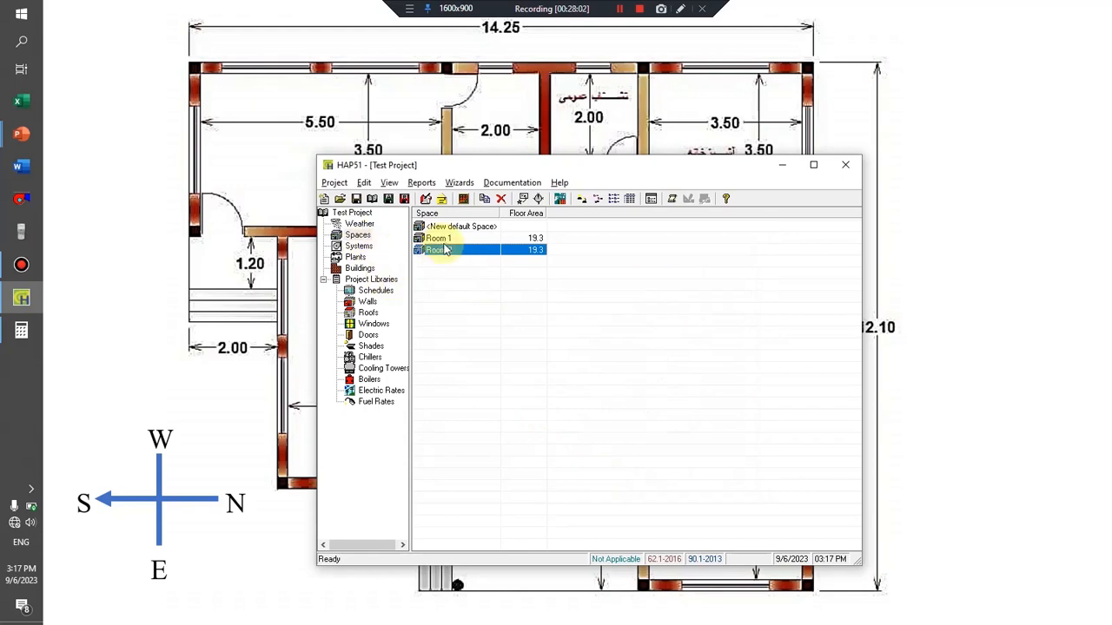
Create a new air system named Zone 1 with Packaged Rooftop Units as its equipment type.
{"action": "left_click", "coordinate": [358, 248]}
{"action": "left_click", "coordinate": [497, 226]}
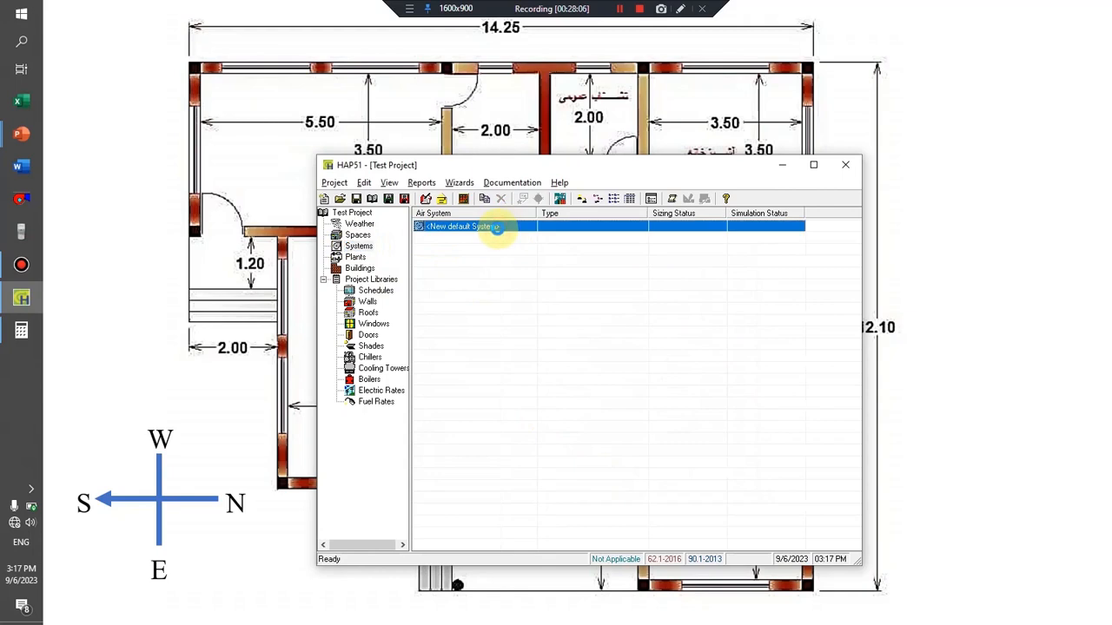
{"action": "double_click", "coordinate": [496, 227]}
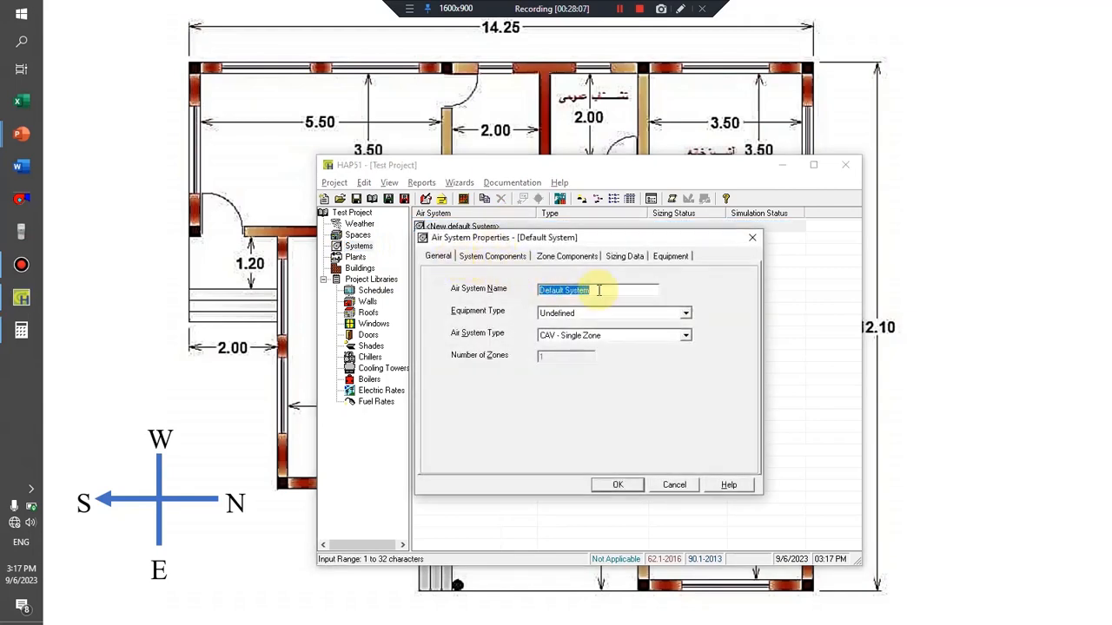
{"action": "type", "text": "Zone 1"}
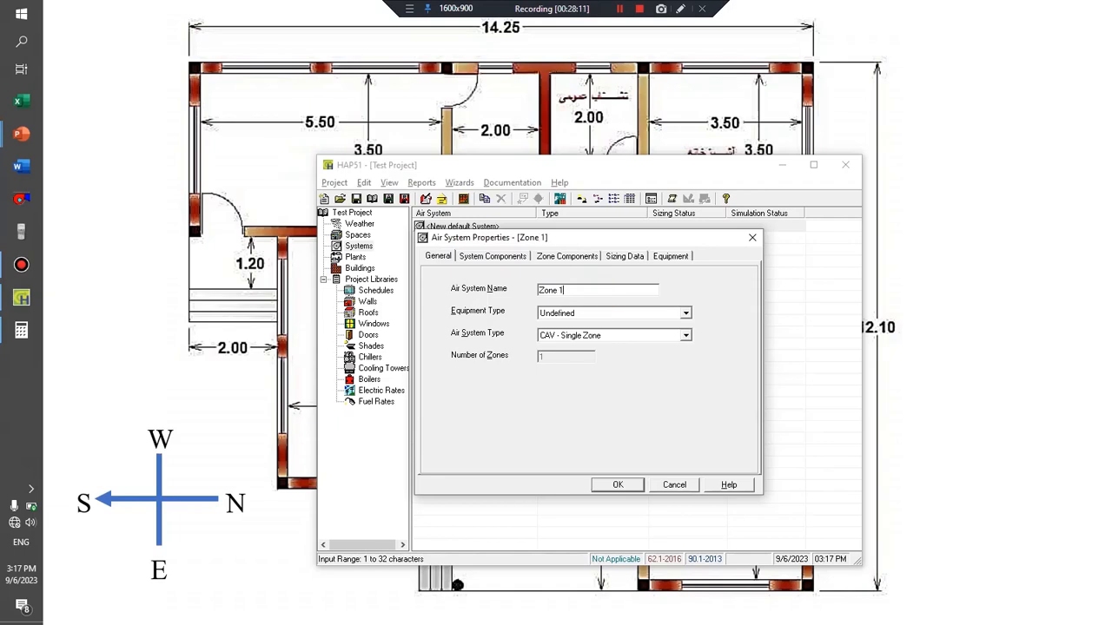
{"action": "left_click", "coordinate": [586, 314]}
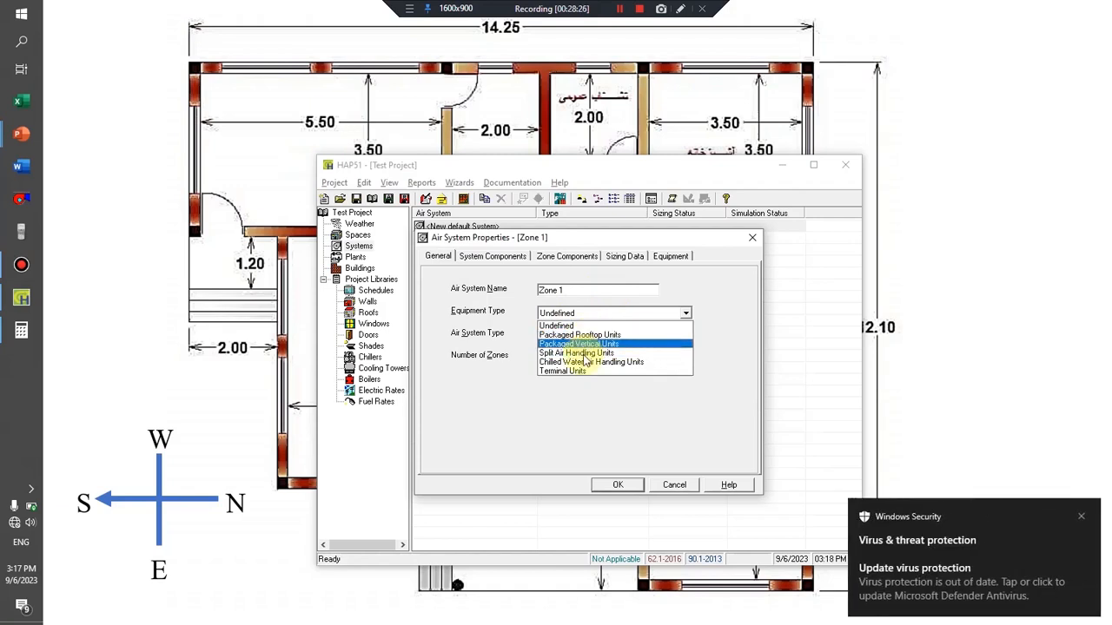
{"action": "left_click", "coordinate": [578, 335]}
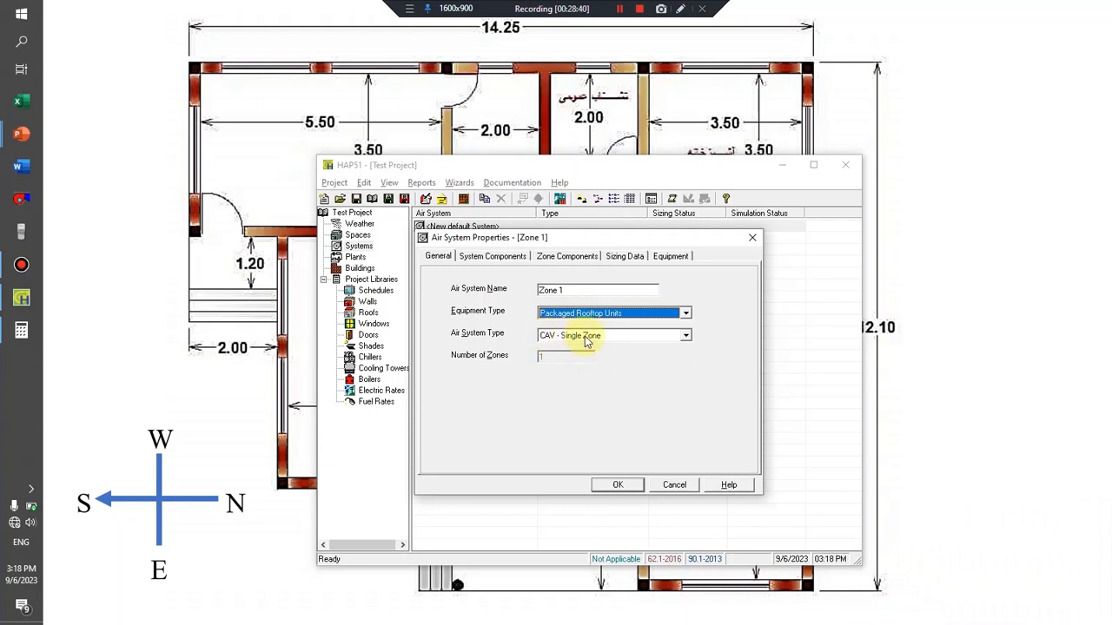
Assign the spaces Room 1 and Room 2 to Zone 1 of the air system.
{"action": "left_click", "coordinate": [566, 256]}
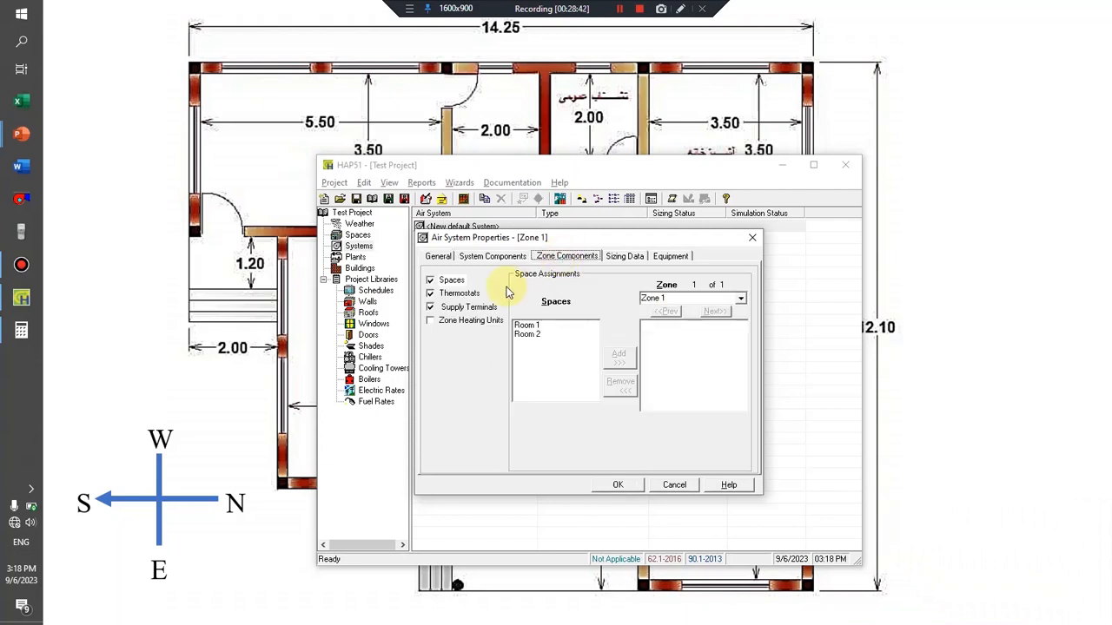
{"action": "left_click", "coordinate": [458, 296]}
{"action": "left_click", "coordinate": [466, 309]}
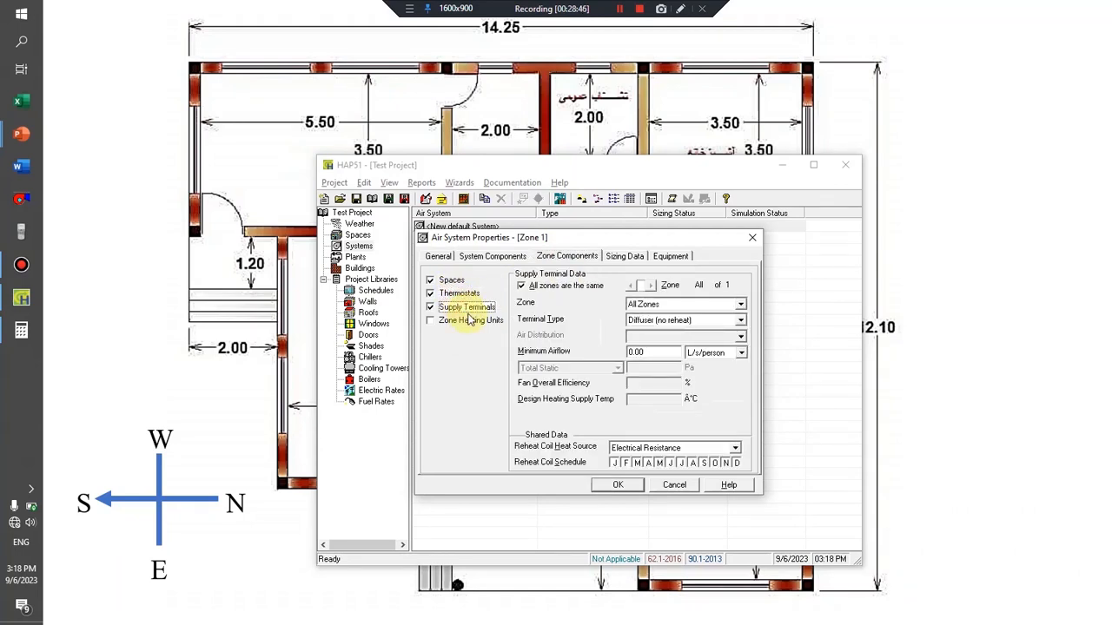
{"action": "left_click", "coordinate": [453, 280]}
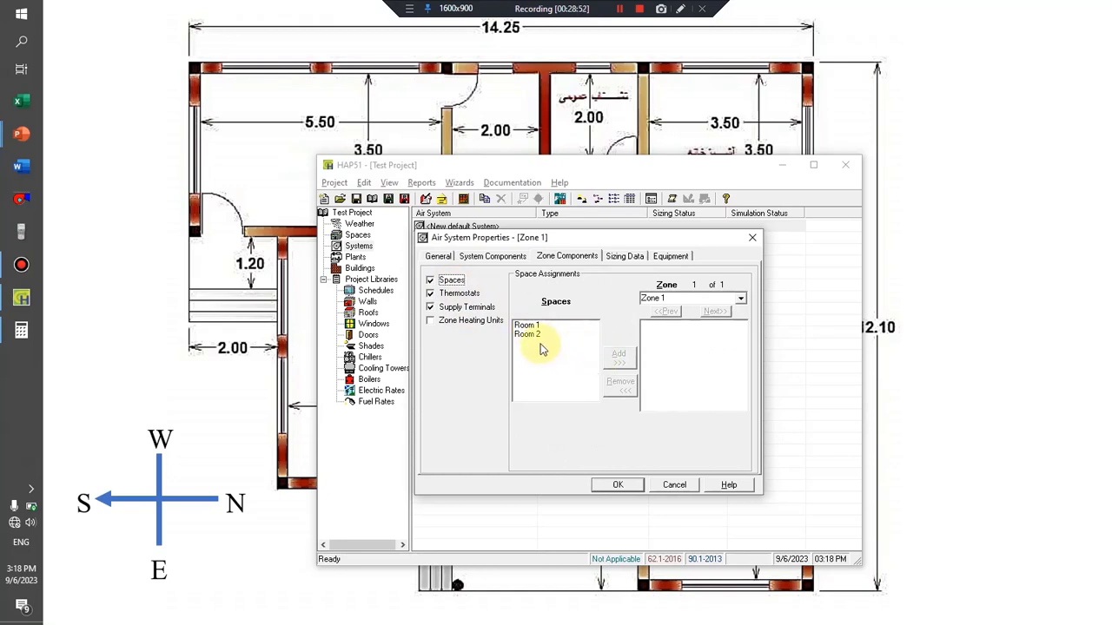
{"action": "left_click", "coordinate": [527, 325]}
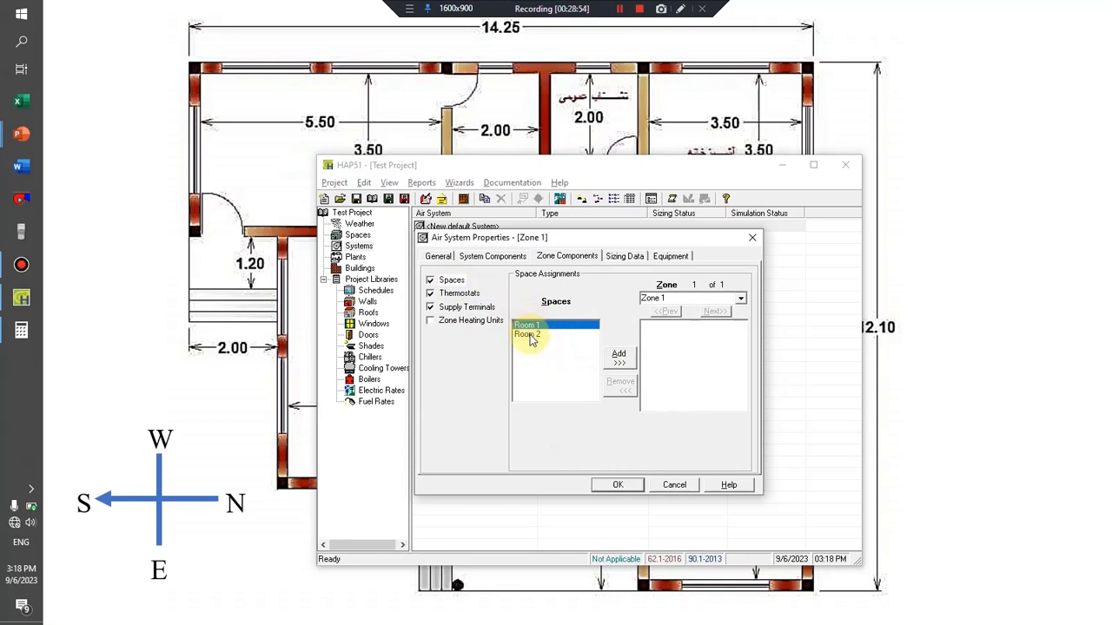
{"action": "left_click", "coordinate": [531, 337], "text": "shift"}
{"action": "left_click", "coordinate": [618, 358]}
{"action": "left_click", "coordinate": [677, 357]}
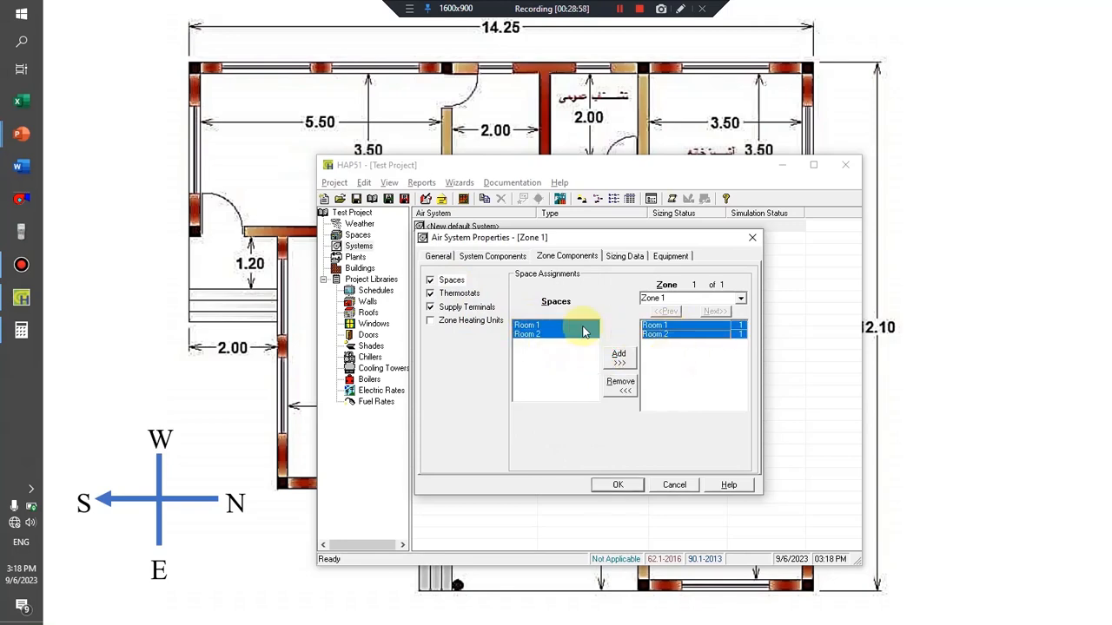
Create a Fan/Thermostat Schedule for Zone 1's thermostats, with Profile One assigned to all months and day types.
{"action": "left_click", "coordinate": [460, 294]}
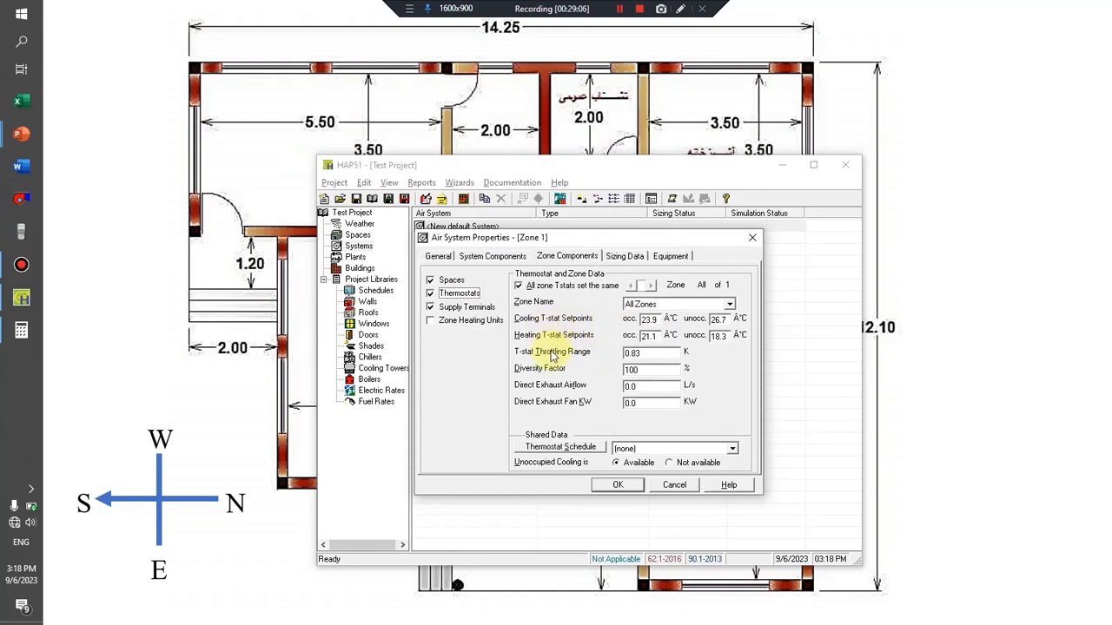
{"action": "left_click", "coordinate": [518, 285]}
{"action": "left_click", "coordinate": [519, 285]}
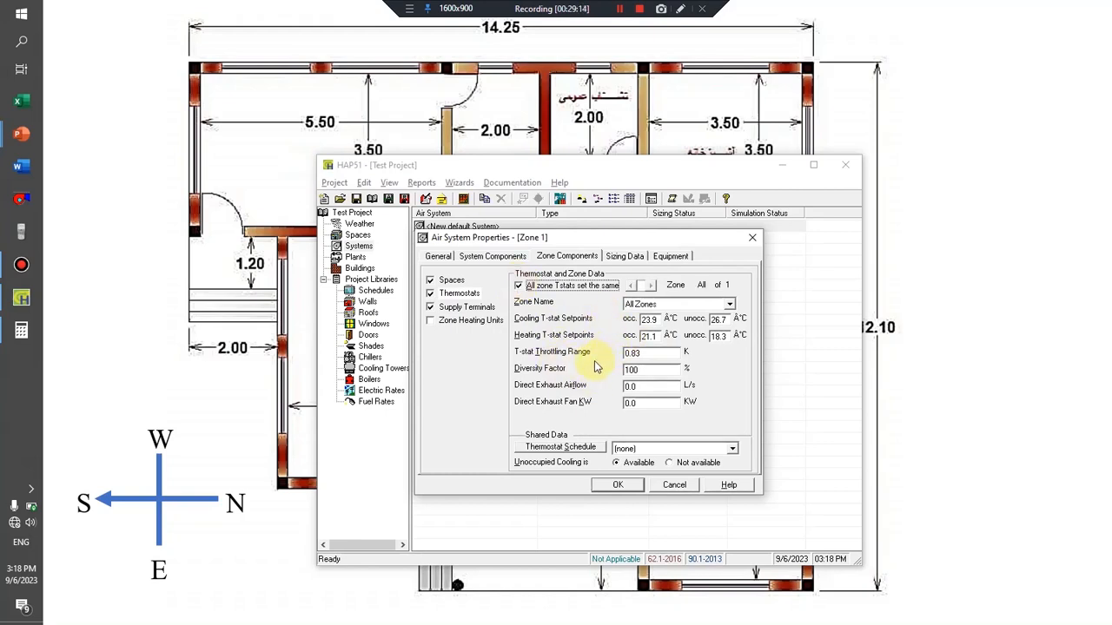
{"action": "left_click", "coordinate": [580, 447]}
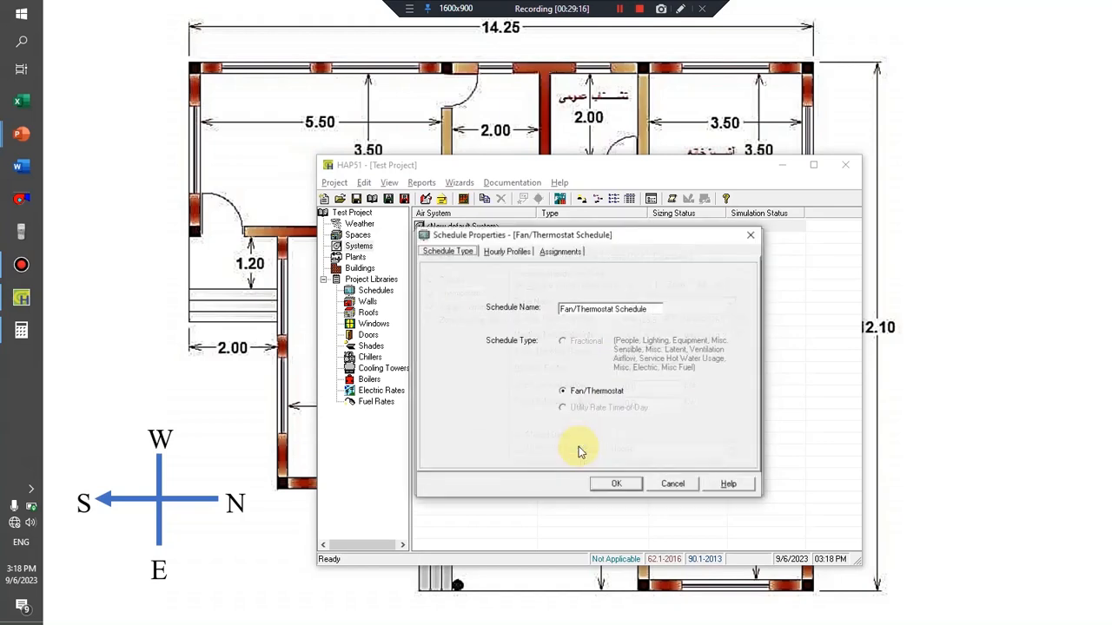
{"action": "left_click", "coordinate": [526, 258]}
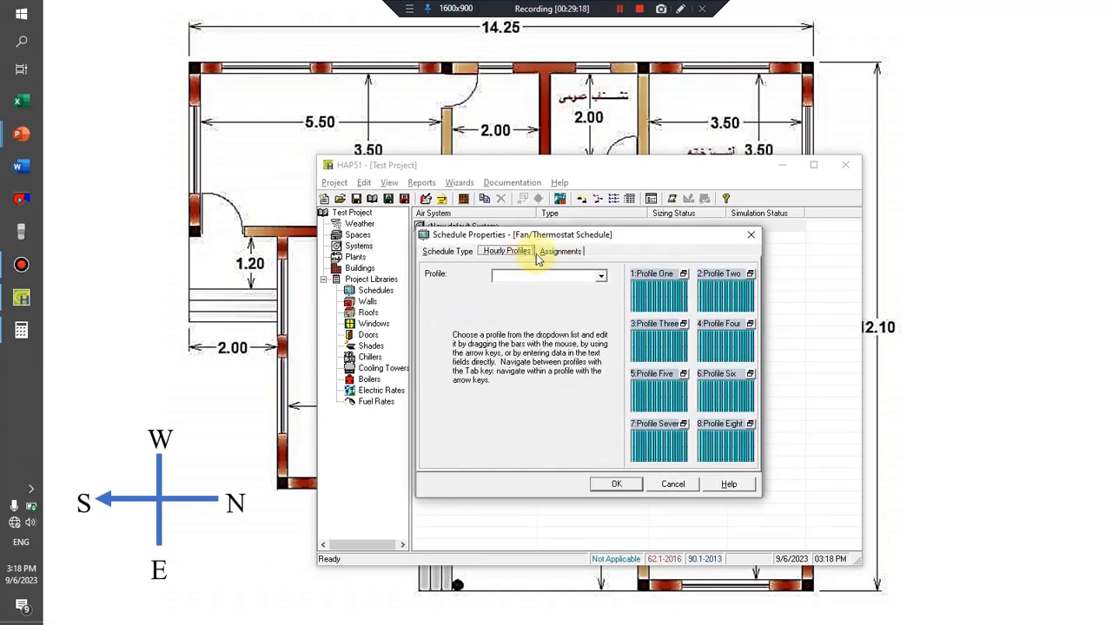
{"action": "left_click", "coordinate": [560, 252]}
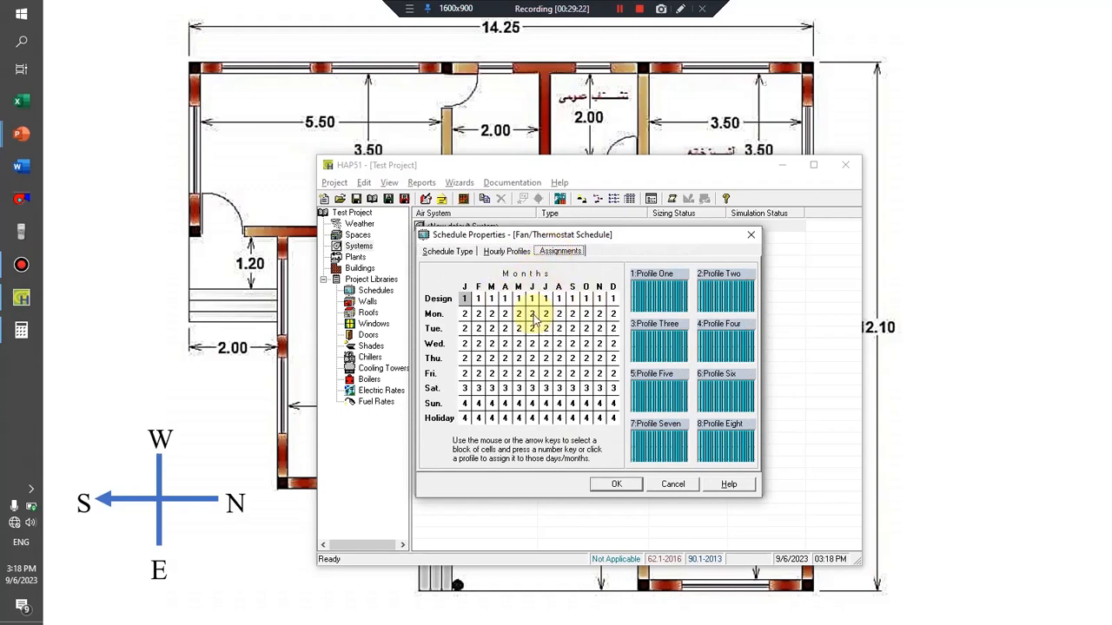
{"action": "left_click", "coordinate": [656, 298]}
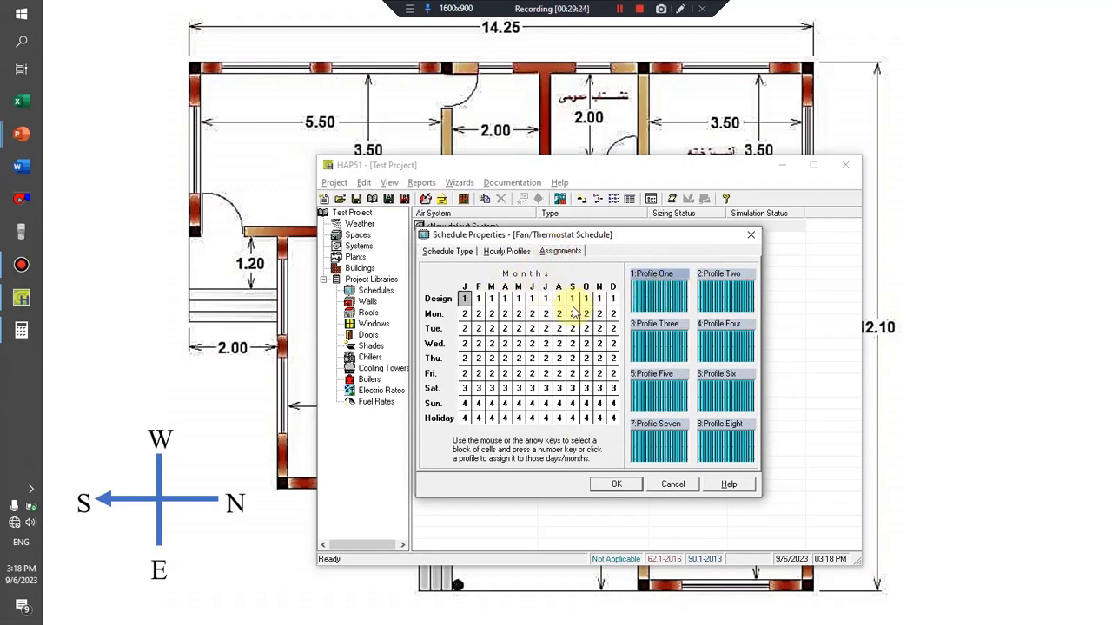
{"action": "left_click_drag", "start_coordinate": [465, 298], "coordinate": [614, 418]}
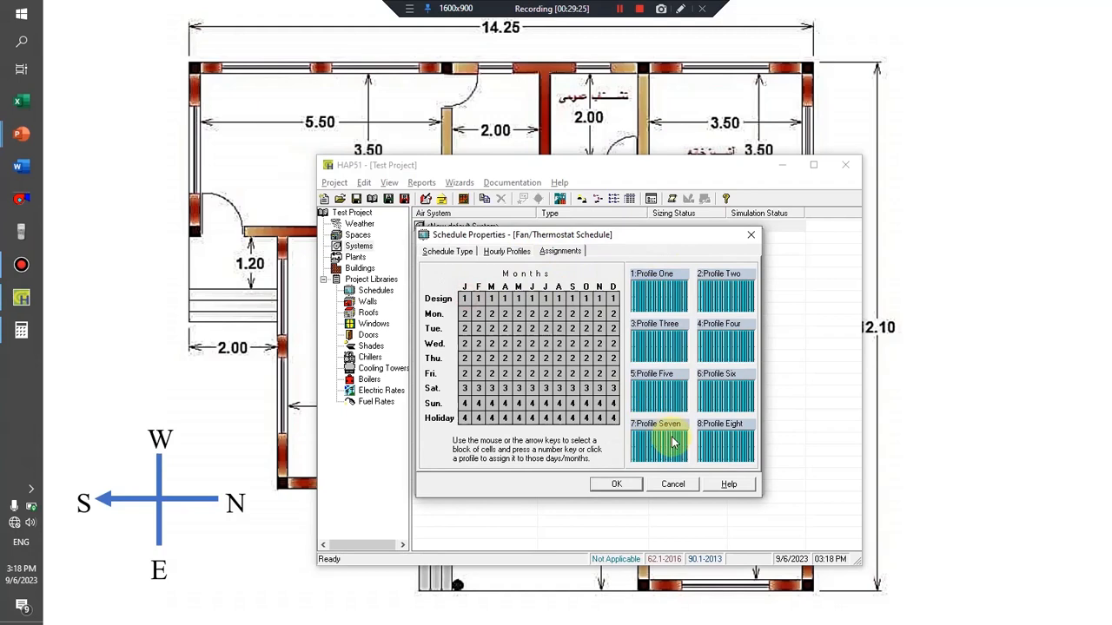
{"action": "left_click", "coordinate": [665, 296]}
{"action": "left_click", "coordinate": [617, 484]}
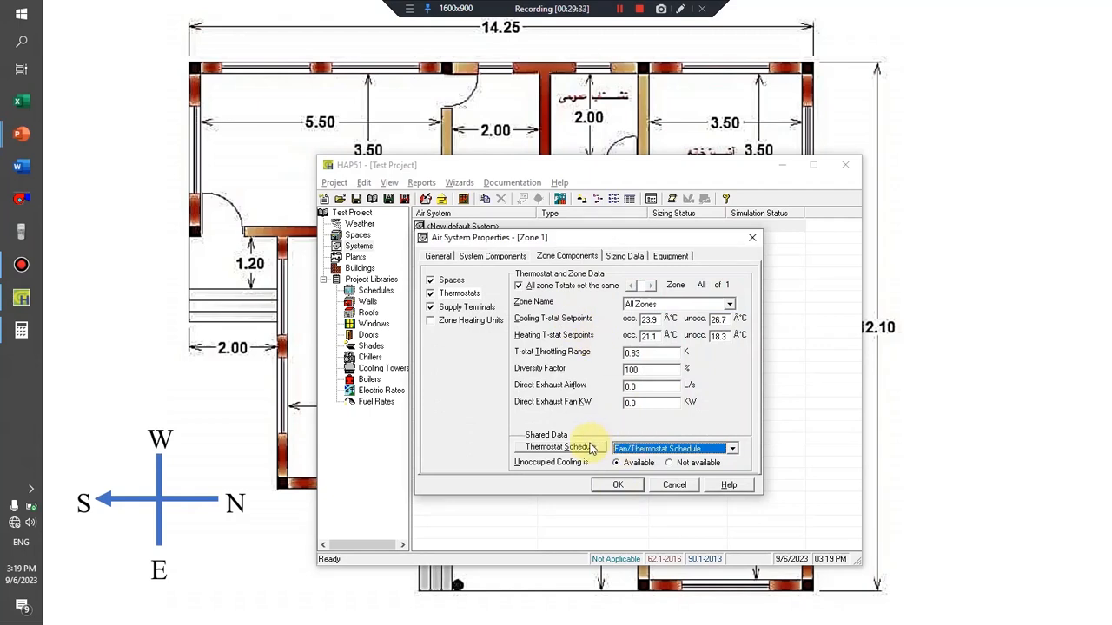
Review Zone 1's supply terminal settings, sizing data inputs and space assignments in the air system properties.
{"action": "left_click", "coordinate": [482, 311]}
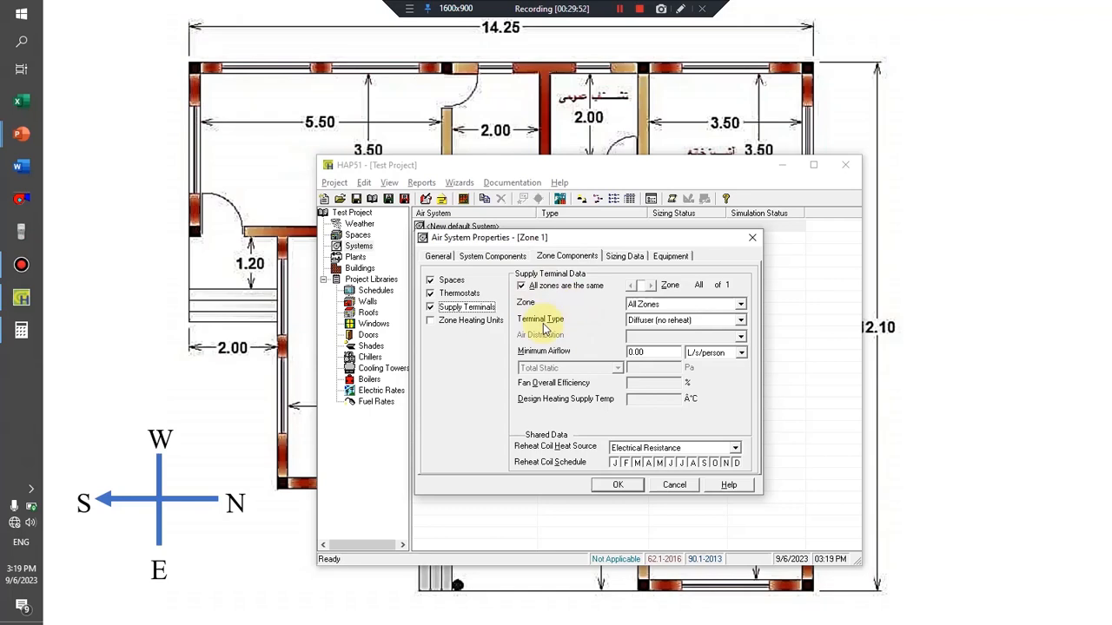
{"action": "left_click", "coordinate": [627, 259]}
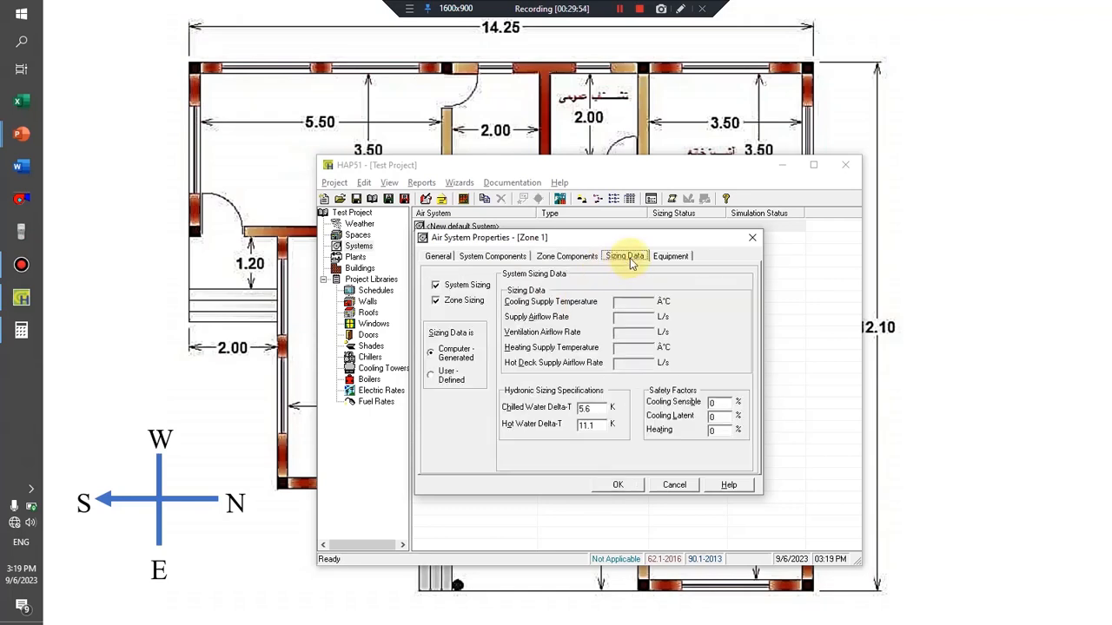
{"action": "left_click", "coordinate": [573, 257]}
{"action": "left_click", "coordinate": [452, 280]}
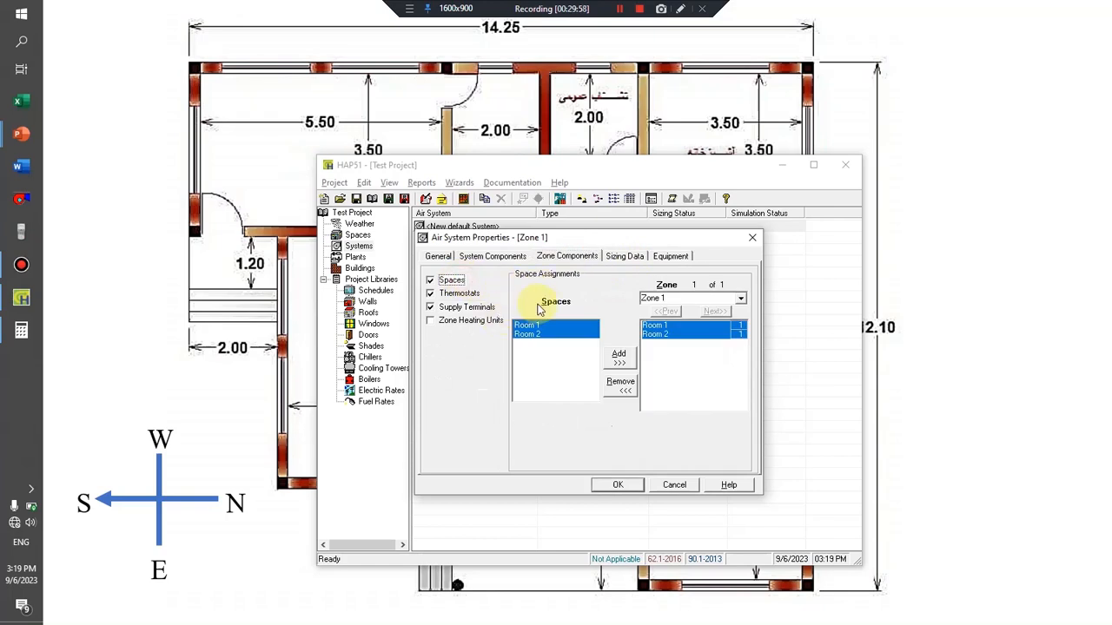
{"action": "left_click", "coordinate": [632, 259]}
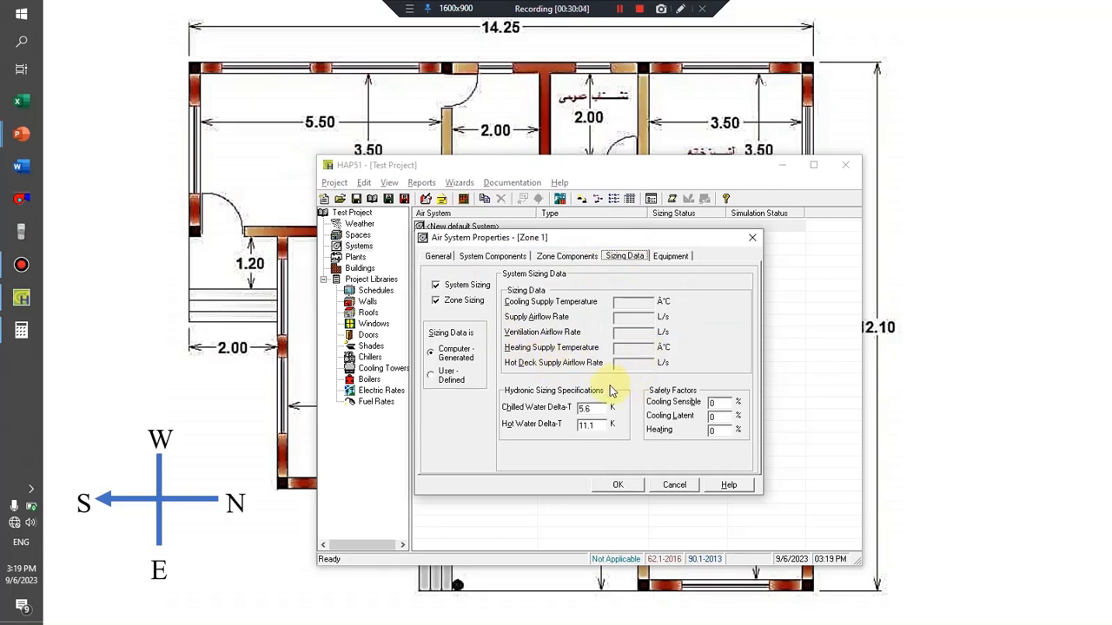
Keep Zone 1's sizing data as Computer-Generated, check the equipment settings, and confirm the air system properties.
{"action": "left_click", "coordinate": [441, 374]}
{"action": "left_click", "coordinate": [438, 357]}
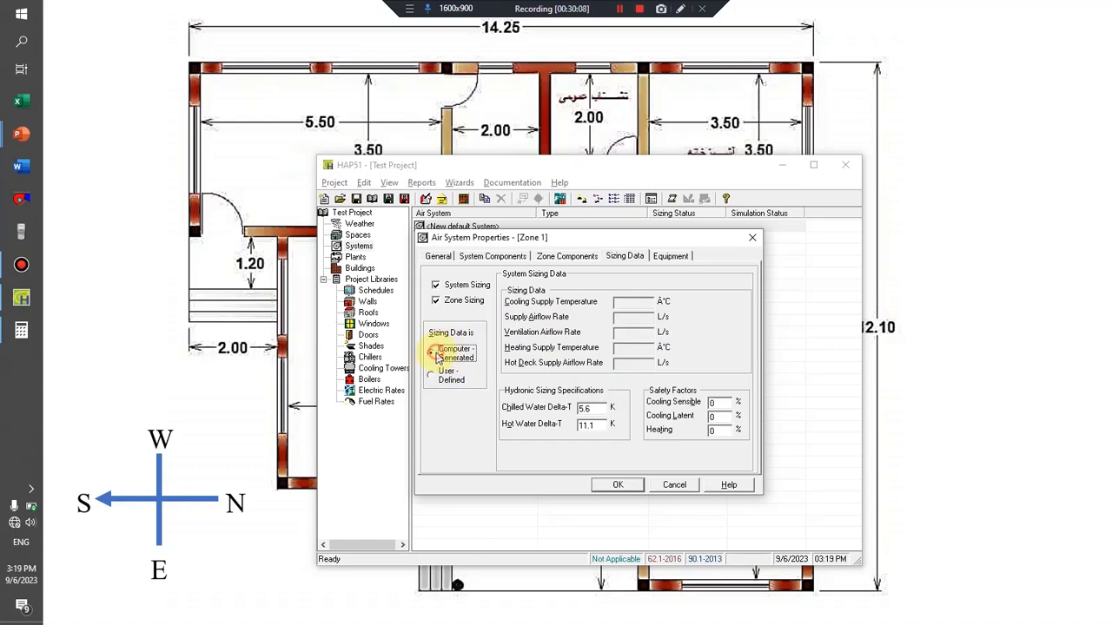
{"action": "left_click", "coordinate": [666, 255]}
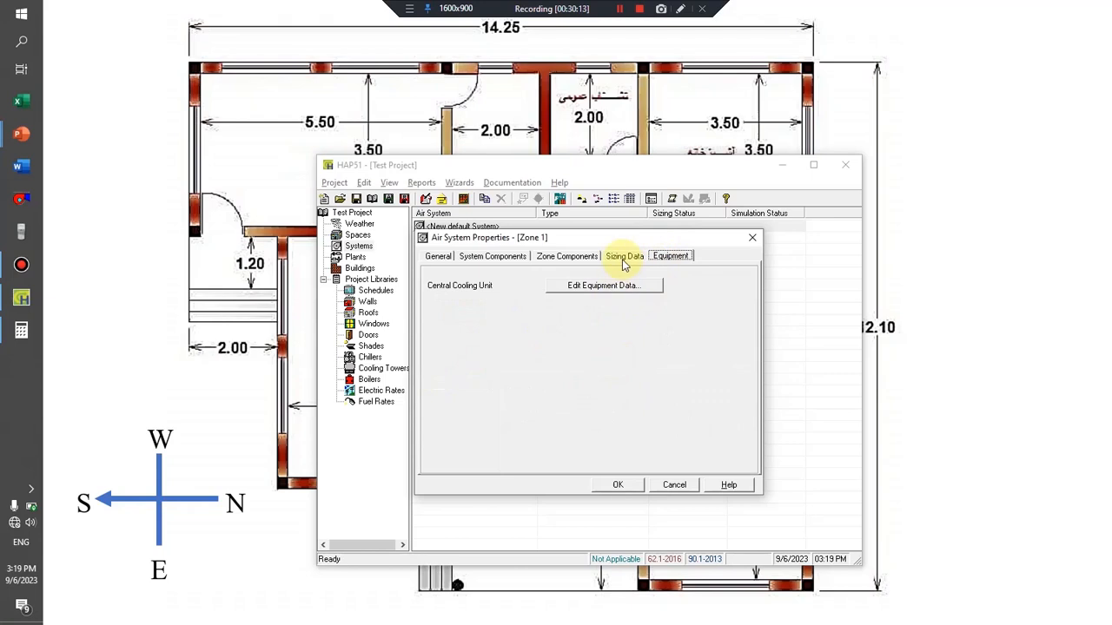
{"action": "left_click", "coordinate": [624, 258]}
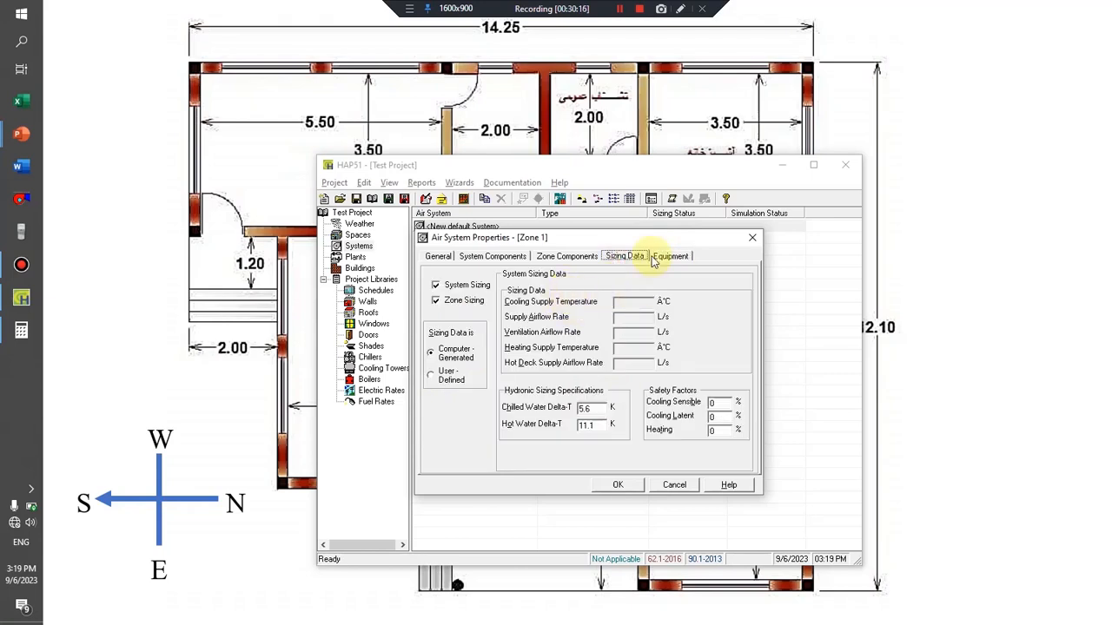
{"action": "left_click", "coordinate": [661, 259]}
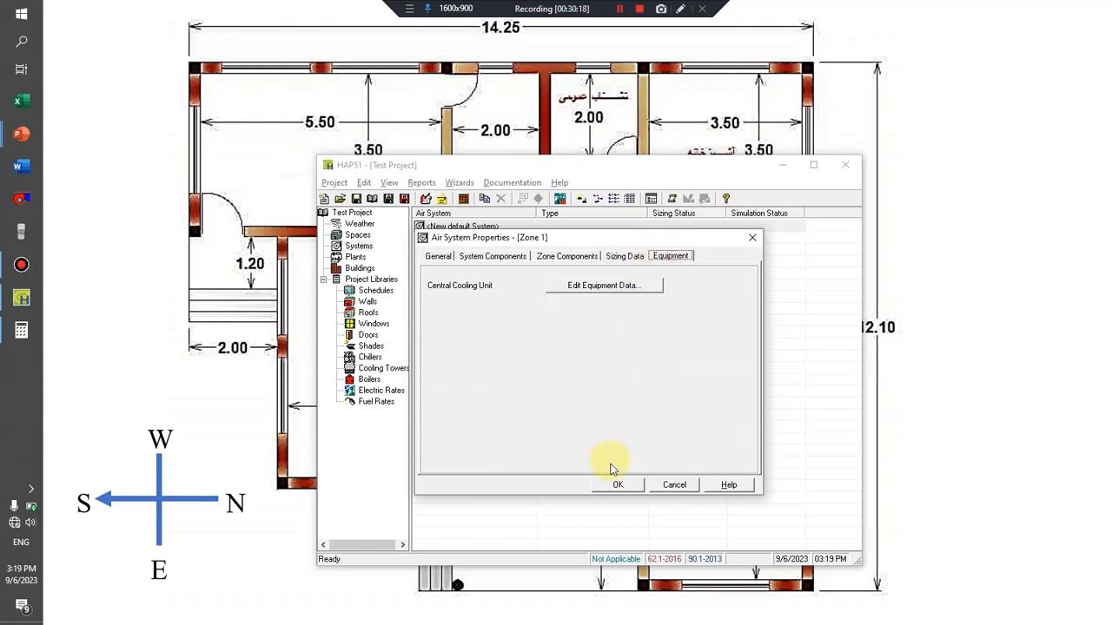
{"action": "left_click", "coordinate": [621, 485]}
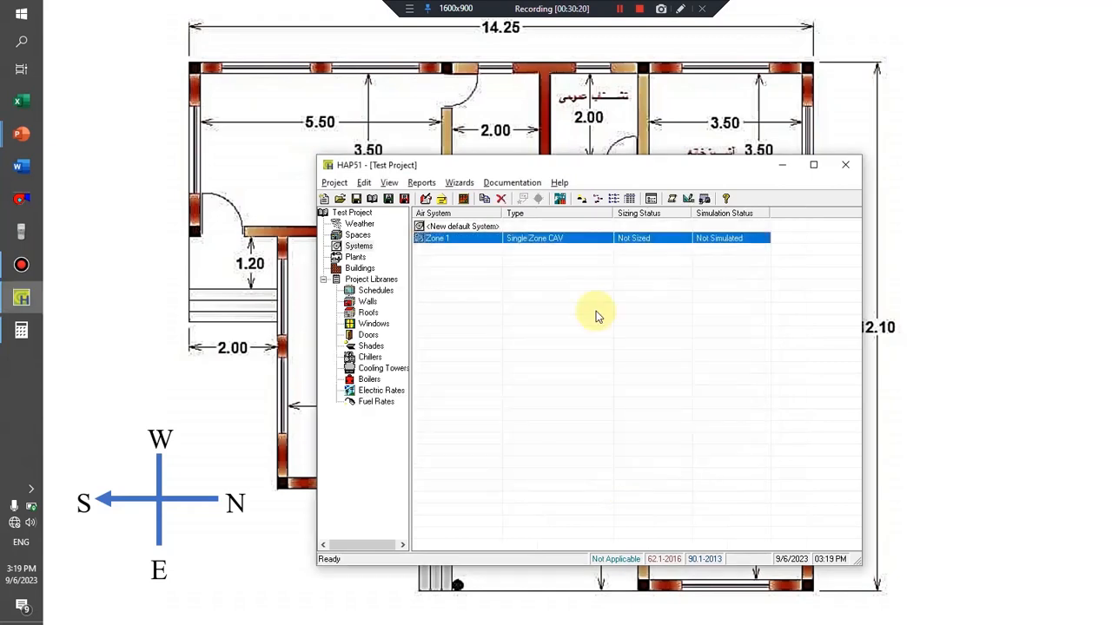
{"action": "right_click", "coordinate": [459, 244]}
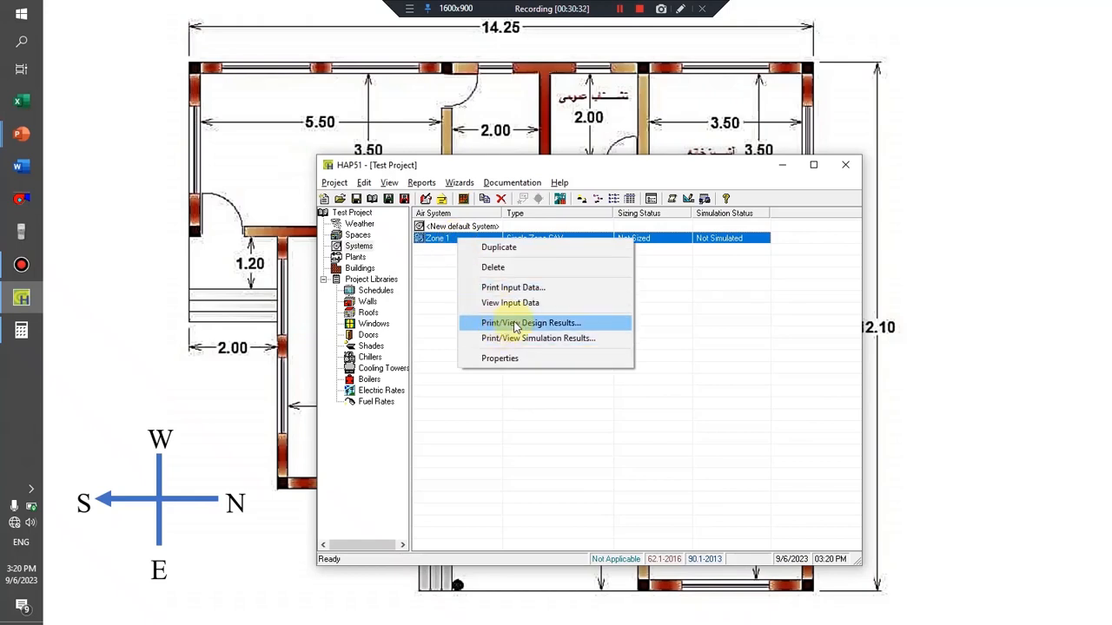
{"action": "left_click", "coordinate": [696, 264]}
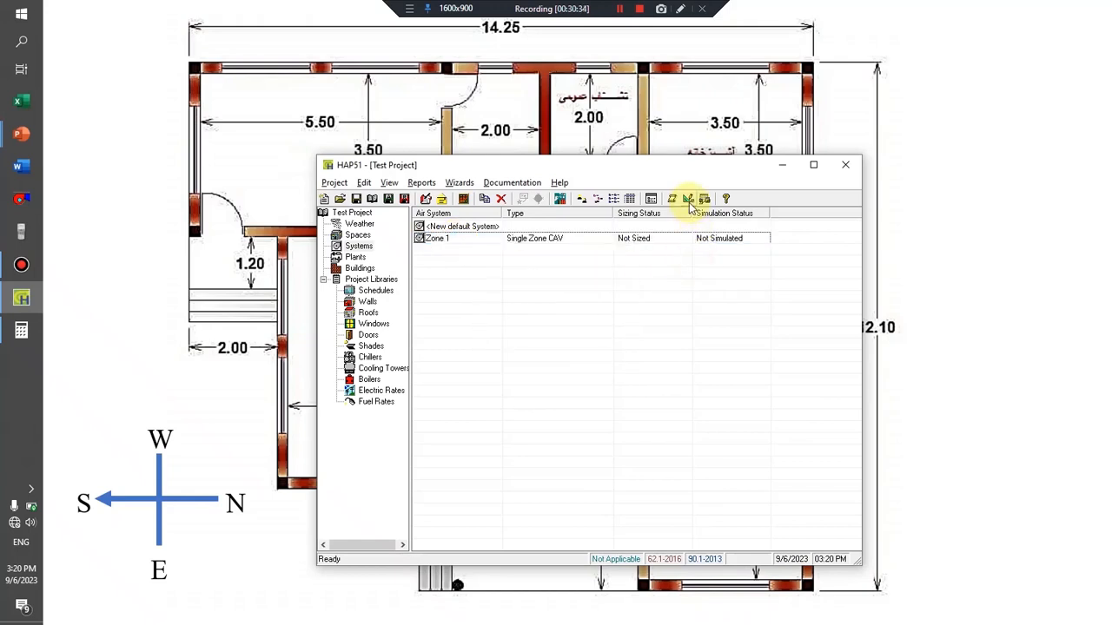
{"action": "left_click", "coordinate": [665, 239]}
{"action": "left_click", "coordinate": [533, 317]}
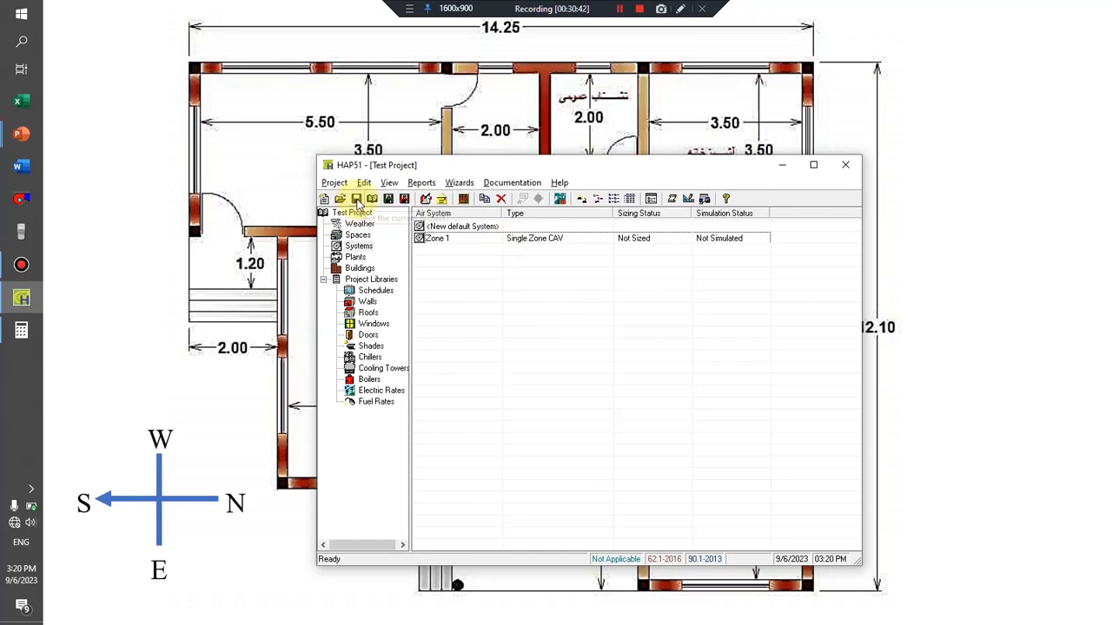
Save the project and open the system design report selection for Zone 1.
{"action": "left_click", "coordinate": [357, 200]}
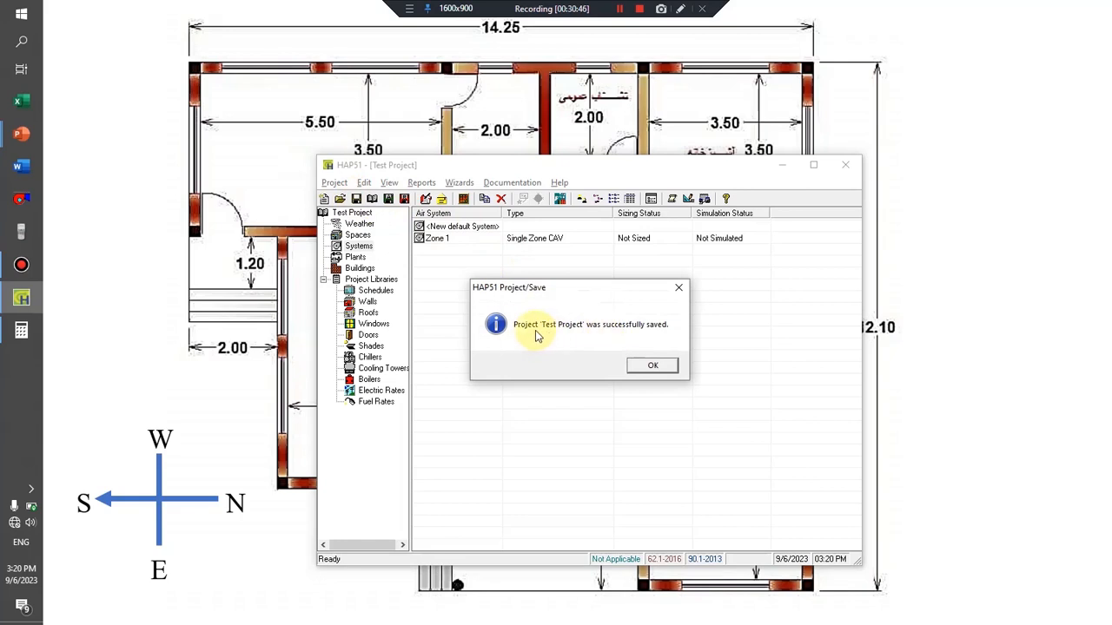
{"action": "left_click", "coordinate": [646, 367]}
{"action": "left_click", "coordinate": [442, 239]}
{"action": "right_click", "coordinate": [443, 237]}
{"action": "left_click", "coordinate": [492, 321]}
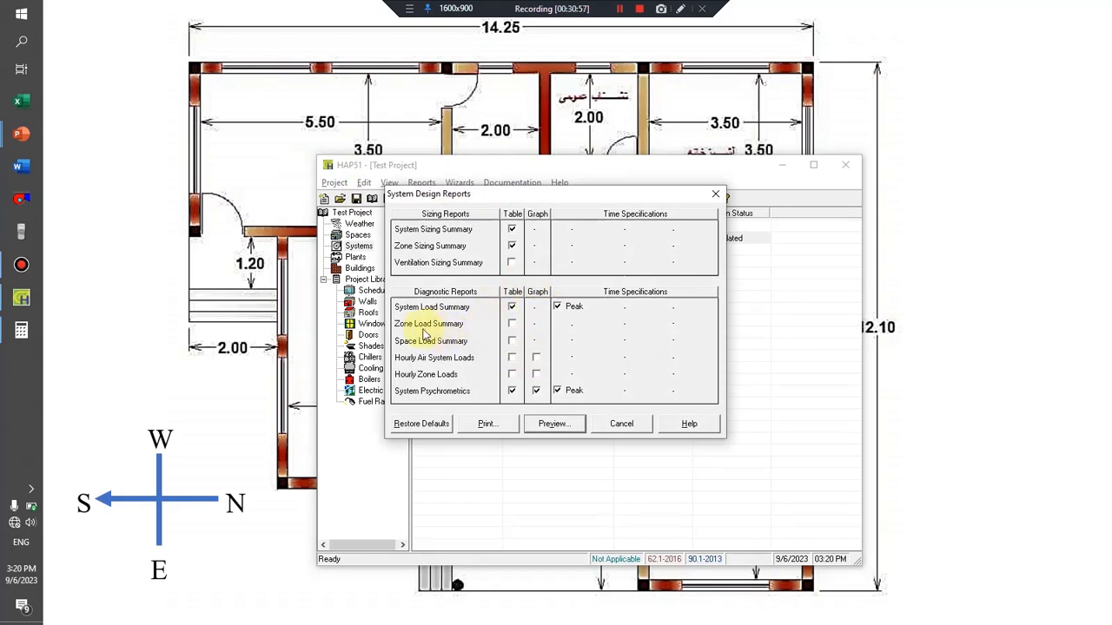
Add the Zone Load Summary and Space Load Summary tables to Zone 1's design reports and generate the preview.
{"action": "left_click", "coordinate": [512, 323]}
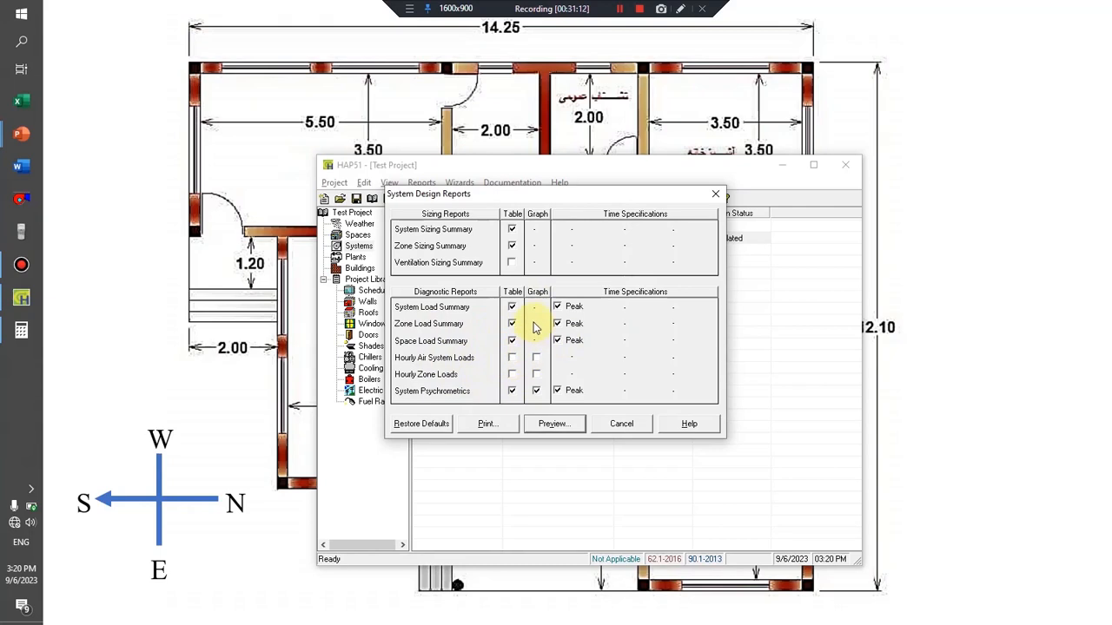
{"action": "left_click", "coordinate": [535, 359]}
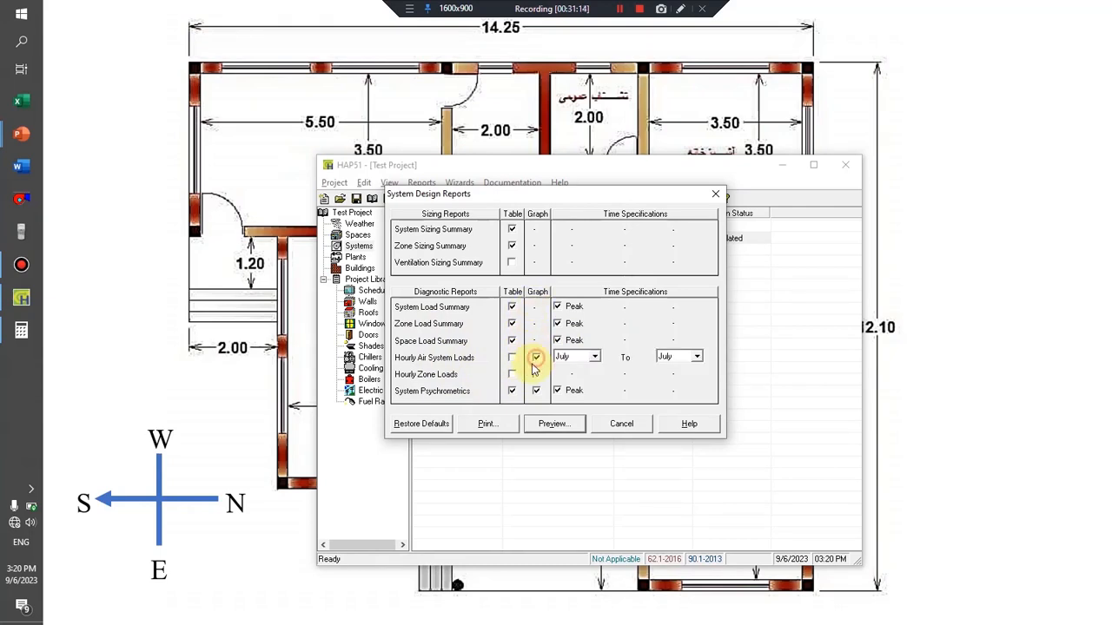
{"action": "left_click", "coordinate": [536, 359]}
{"action": "left_click", "coordinate": [543, 424]}
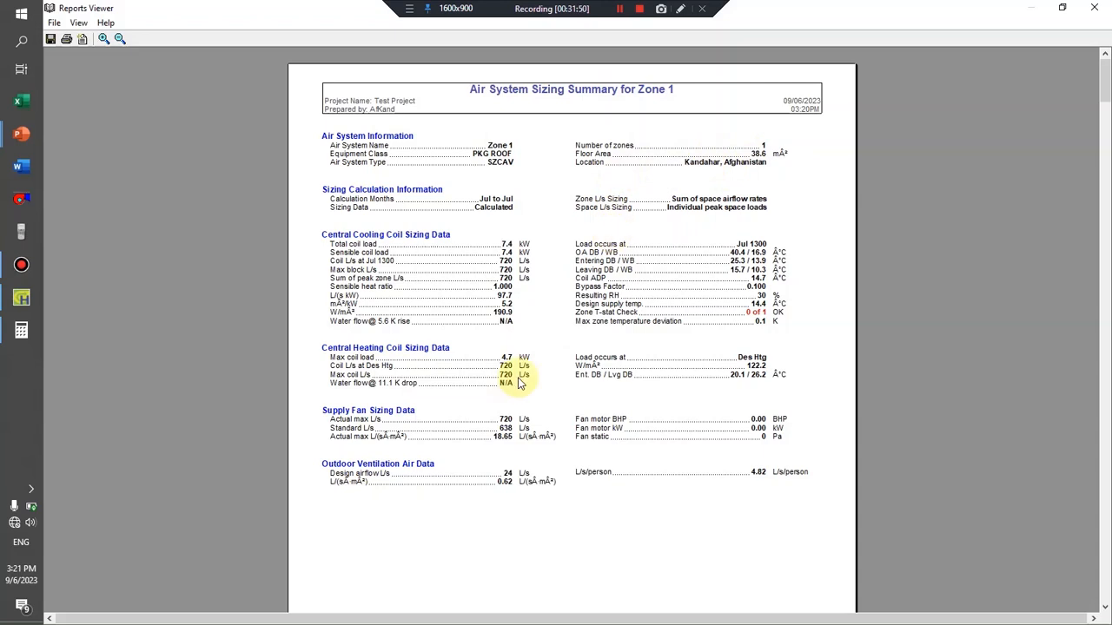
Examine Zone 1's design reports, including the system, zone and space load summaries and the psychrometrics, and close the viewer.
{"action": "scroll", "coordinate": [520, 383], "scroll_direction": "down", "scroll_amount": 7}
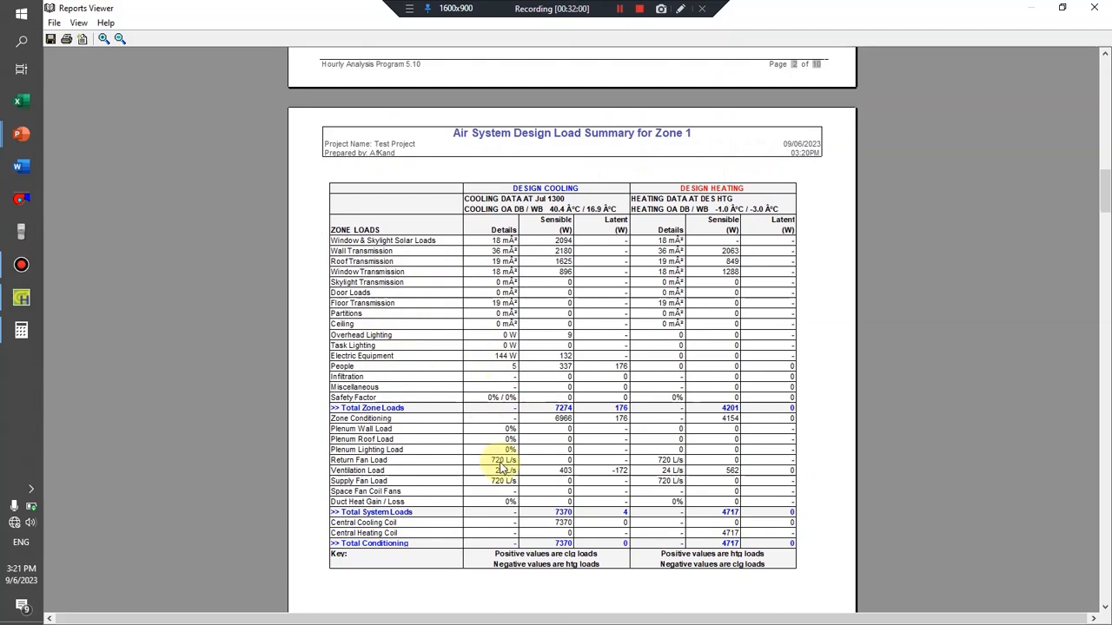
{"action": "scroll", "coordinate": [565, 553], "scroll_direction": "down", "scroll_amount": 5}
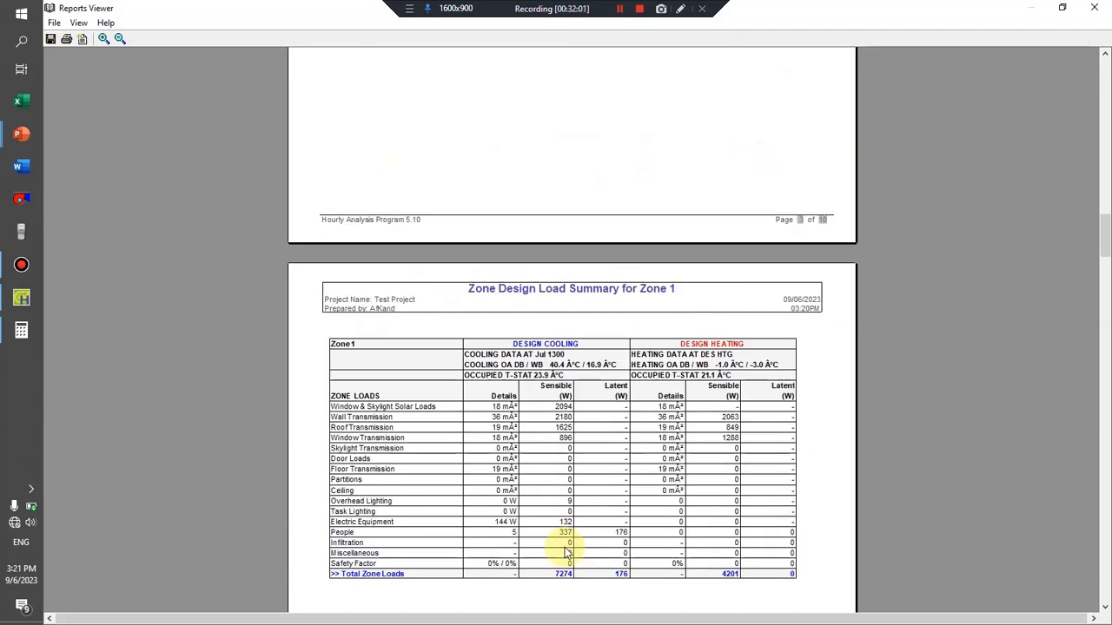
{"action": "scroll", "coordinate": [565, 553], "scroll_direction": "down", "scroll_amount": 5}
{"action": "scroll", "coordinate": [565, 553], "scroll_direction": "down", "scroll_amount": 5}
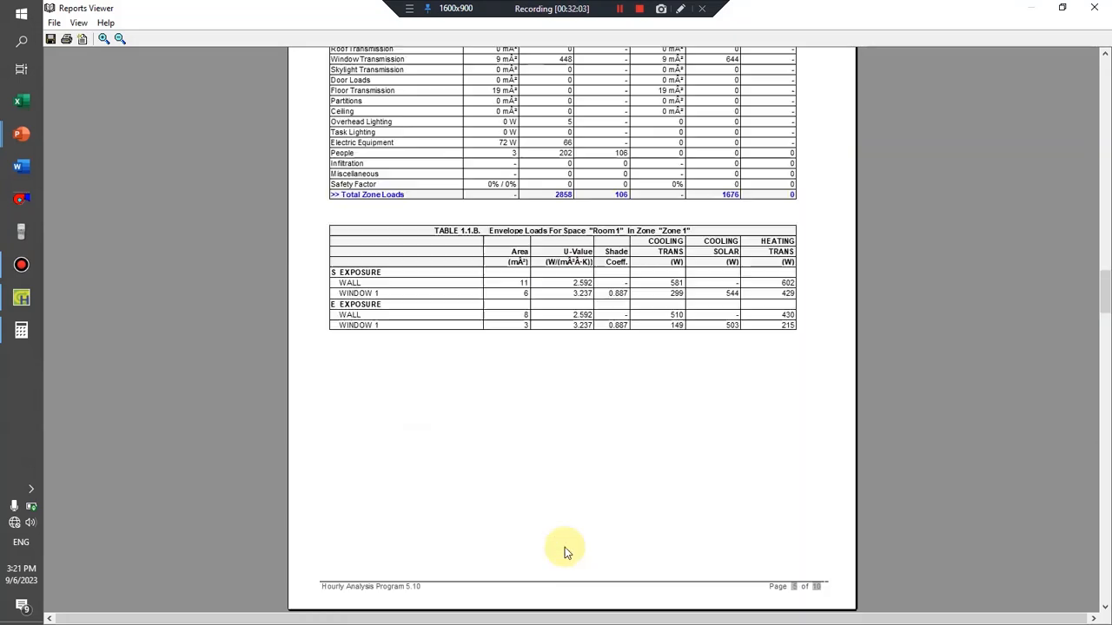
{"action": "scroll", "coordinate": [565, 553], "scroll_direction": "up", "scroll_amount": 7}
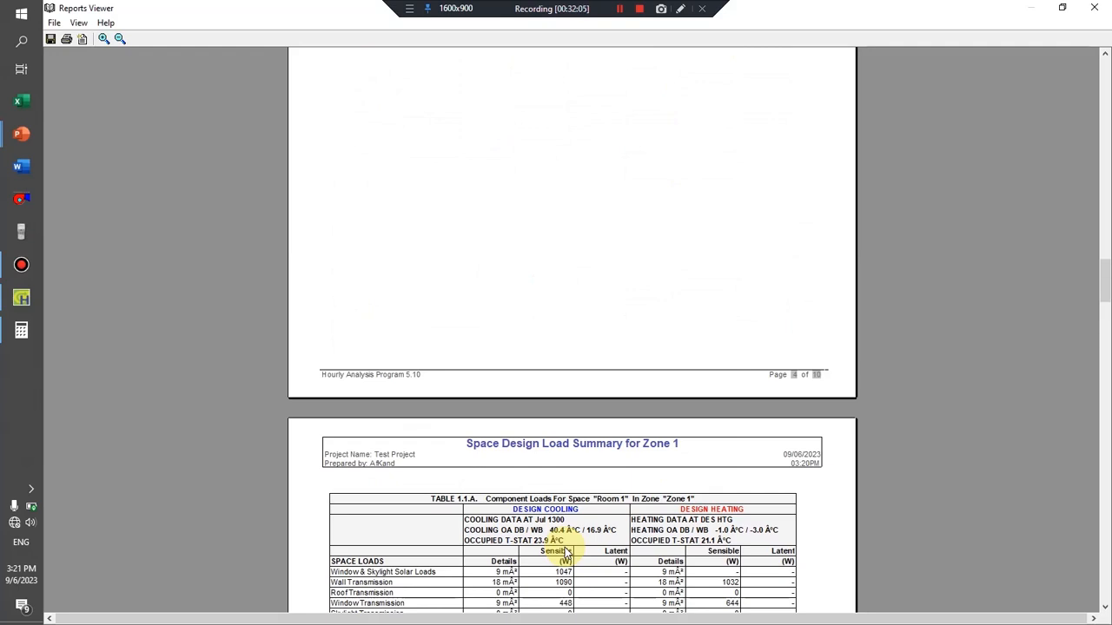
{"action": "scroll", "coordinate": [566, 553], "scroll_direction": "down", "scroll_amount": 3}
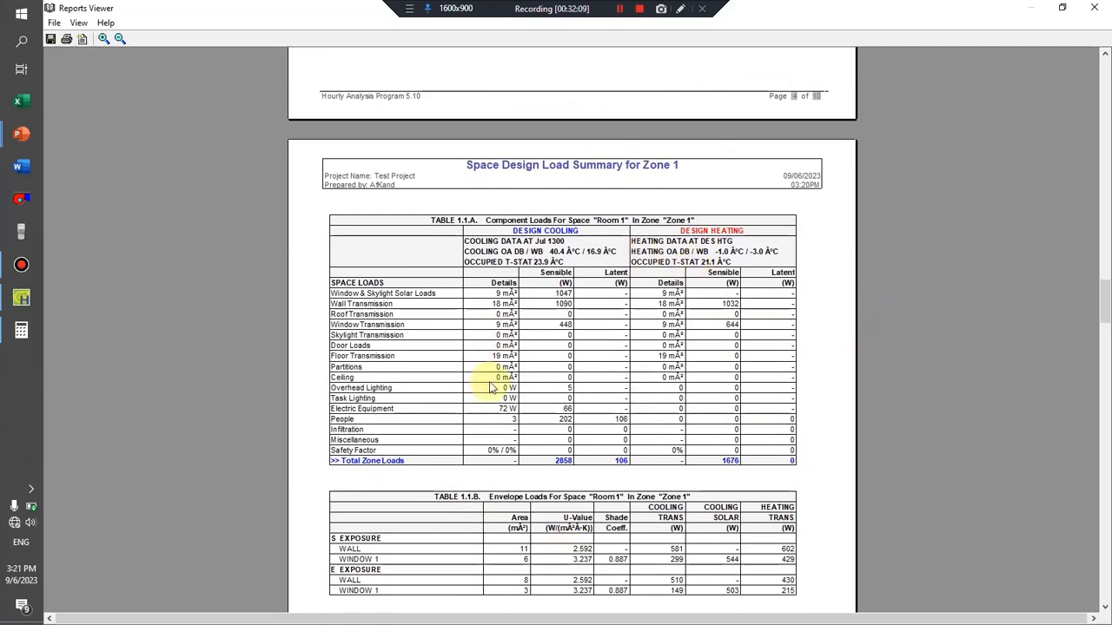
{"action": "scroll", "coordinate": [489, 387], "scroll_direction": "down", "scroll_amount": 8}
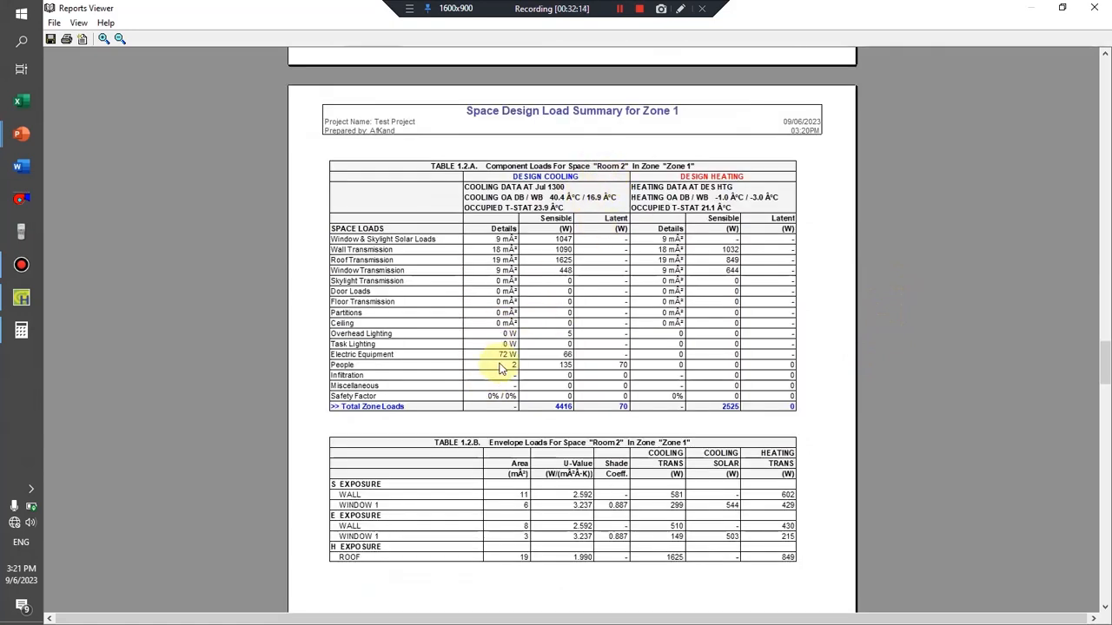
{"action": "scroll", "coordinate": [509, 360], "scroll_direction": "down", "scroll_amount": 10}
{"action": "scroll", "coordinate": [500, 368], "scroll_direction": "down", "scroll_amount": 10}
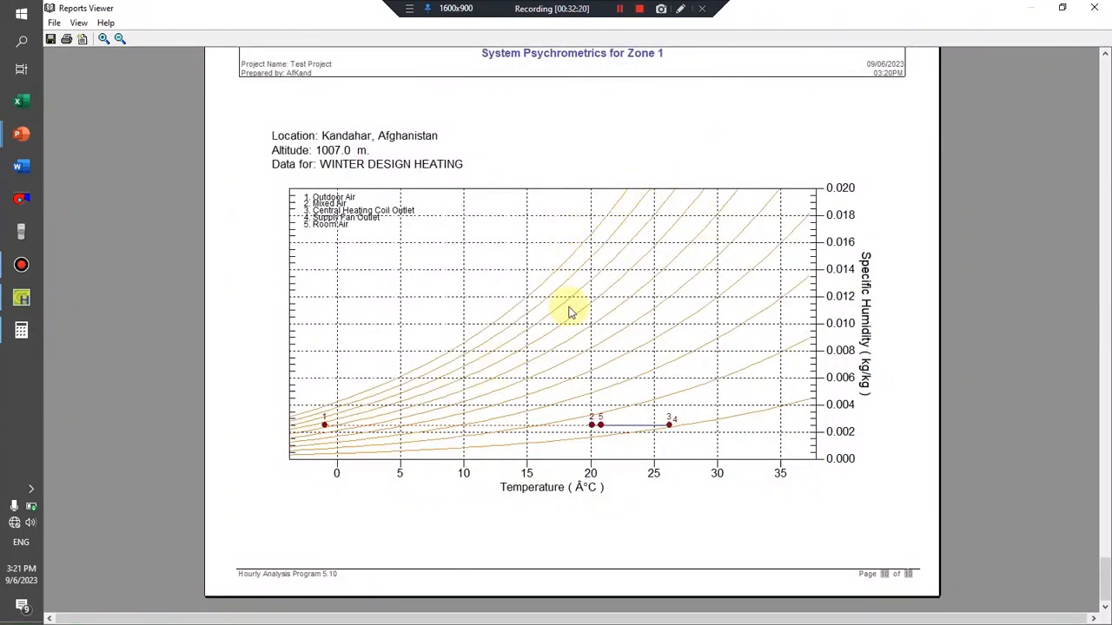
{"action": "scroll", "coordinate": [571, 331], "scroll_direction": "up", "scroll_amount": 10}
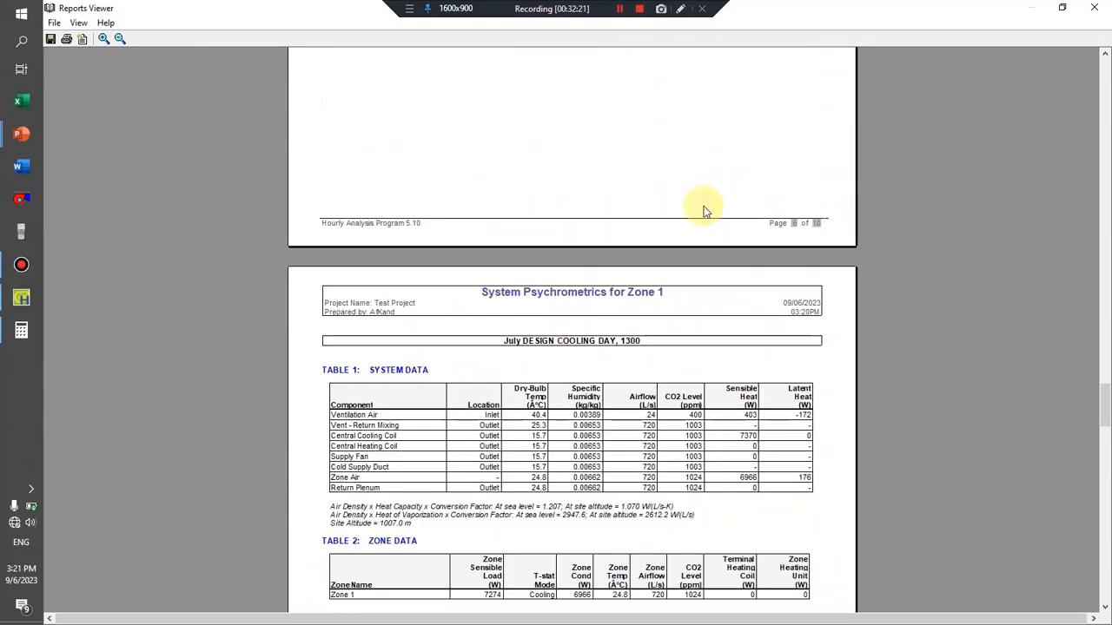
{"action": "scroll", "coordinate": [789, 161], "scroll_direction": "up", "scroll_amount": 10}
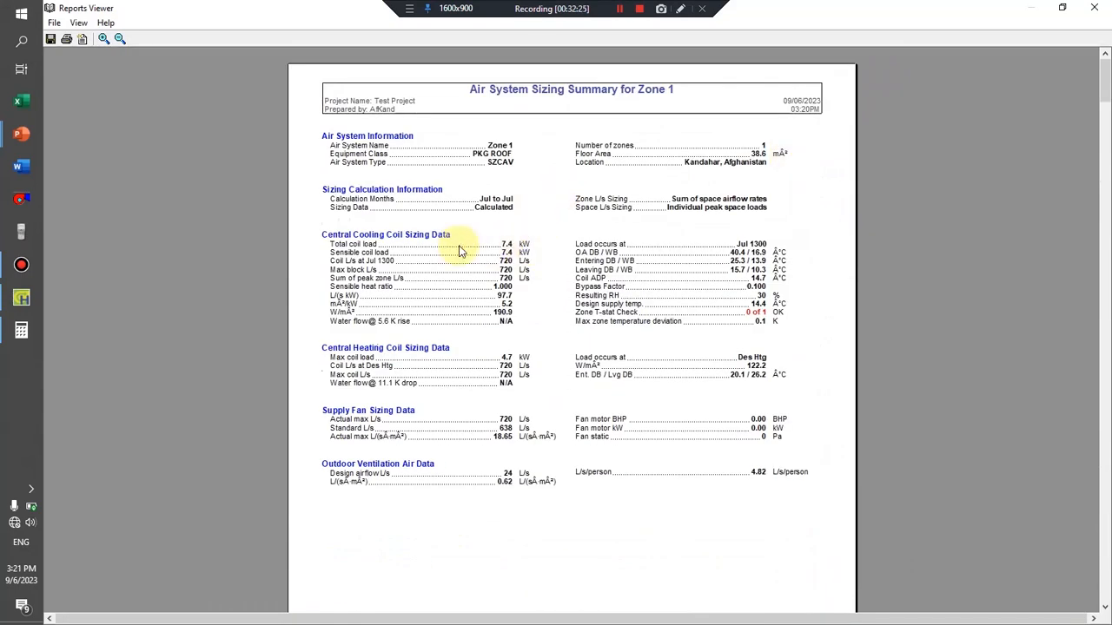
{"action": "left_click", "coordinate": [1094, 8]}
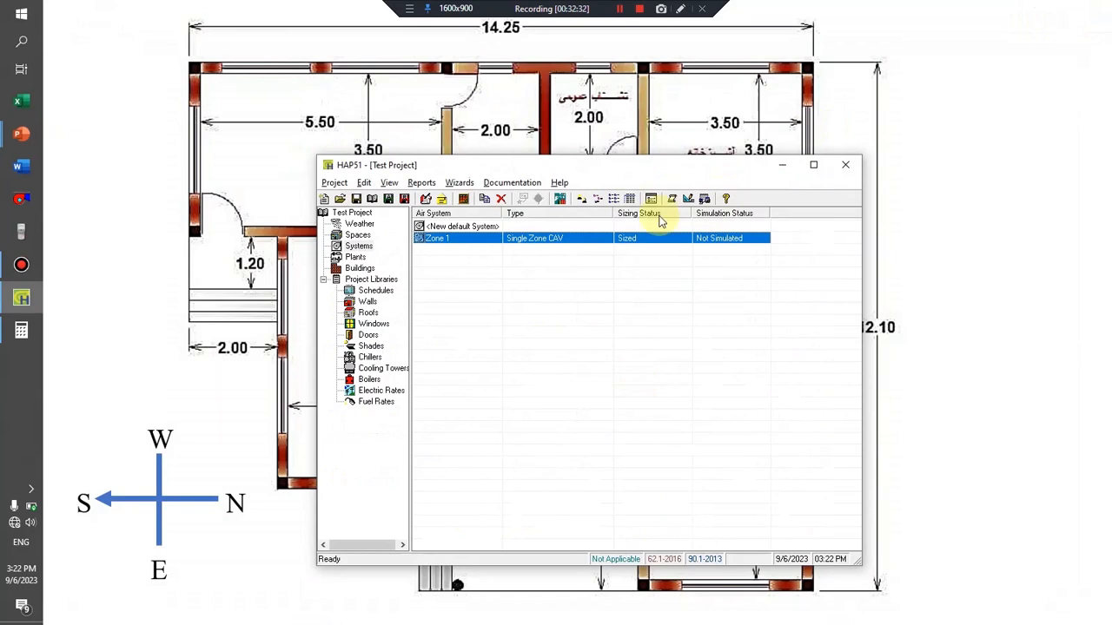
Switch the program's measurement units to English in the preferences.
{"action": "left_click", "coordinate": [651, 200]}
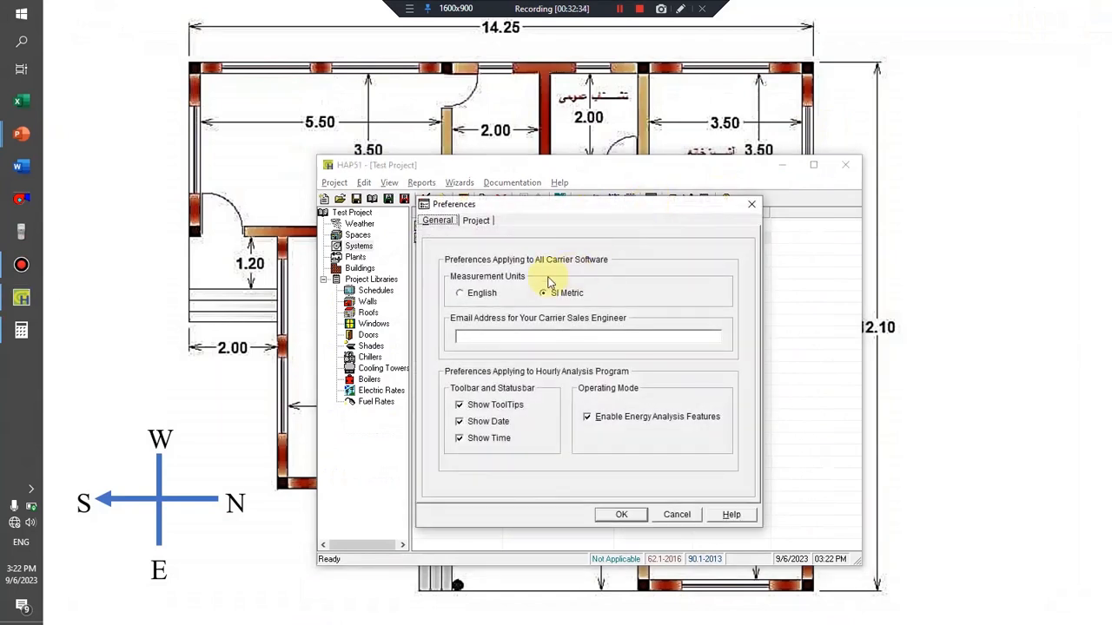
{"action": "left_click", "coordinate": [480, 295]}
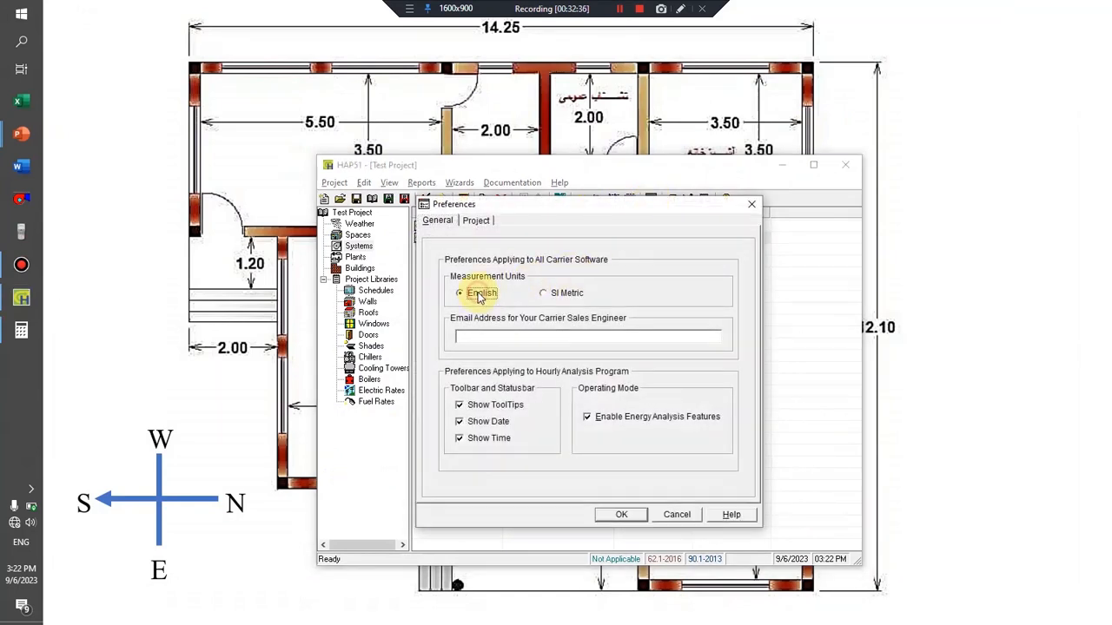
{"action": "left_click", "coordinate": [622, 515]}
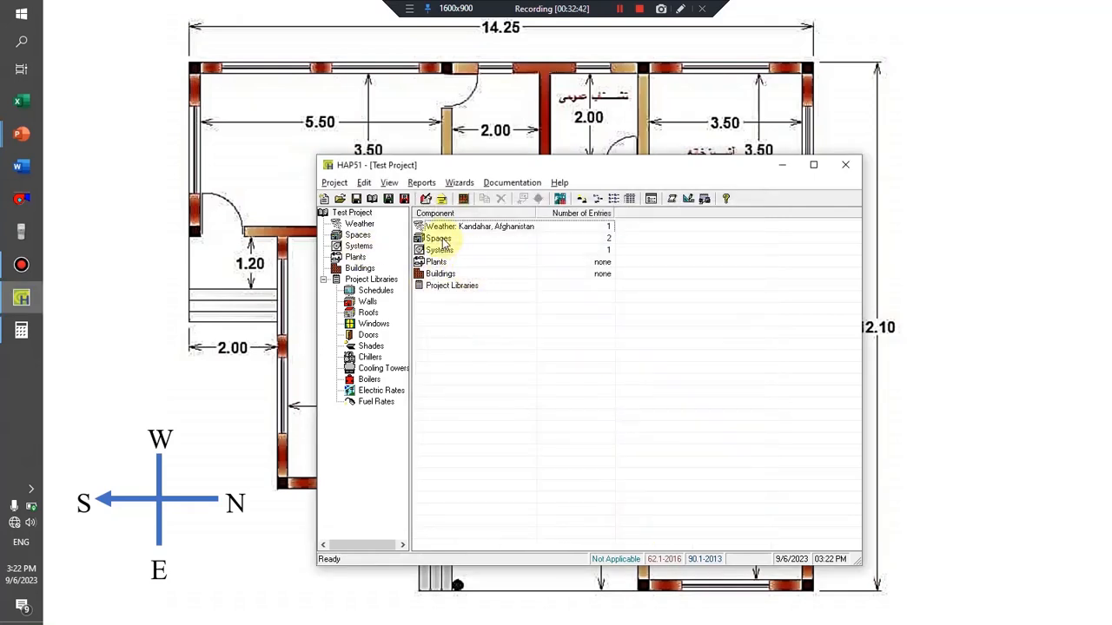
Preview Zone 1's design reports in English units, examine the sizing and load summaries, and close the viewer.
{"action": "left_click", "coordinate": [362, 247]}
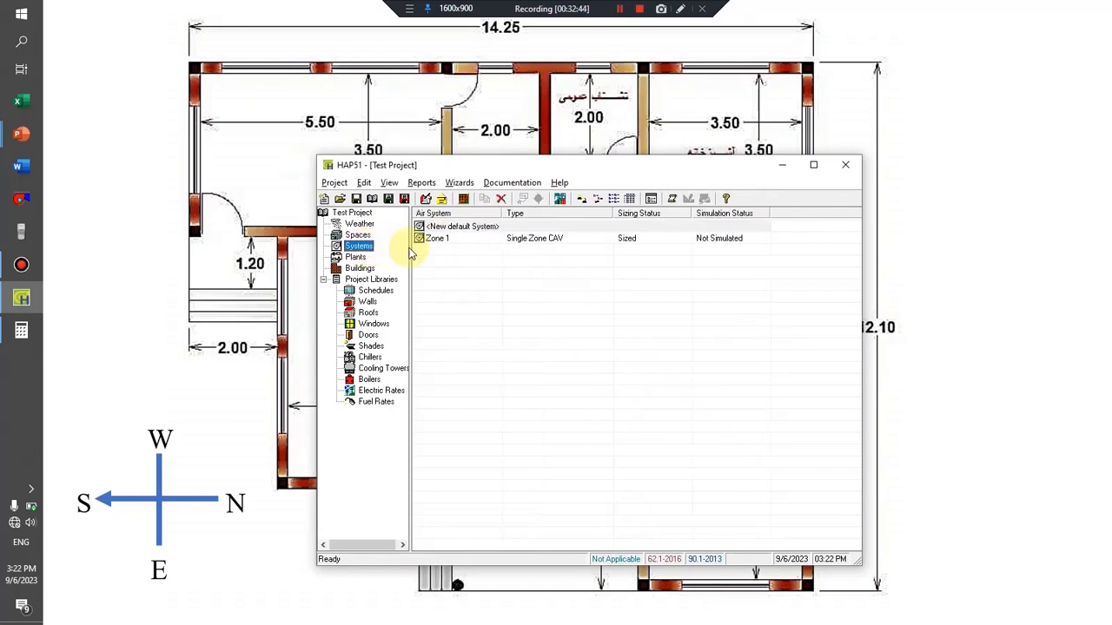
{"action": "left_click", "coordinate": [484, 240]}
{"action": "right_click", "coordinate": [484, 240]}
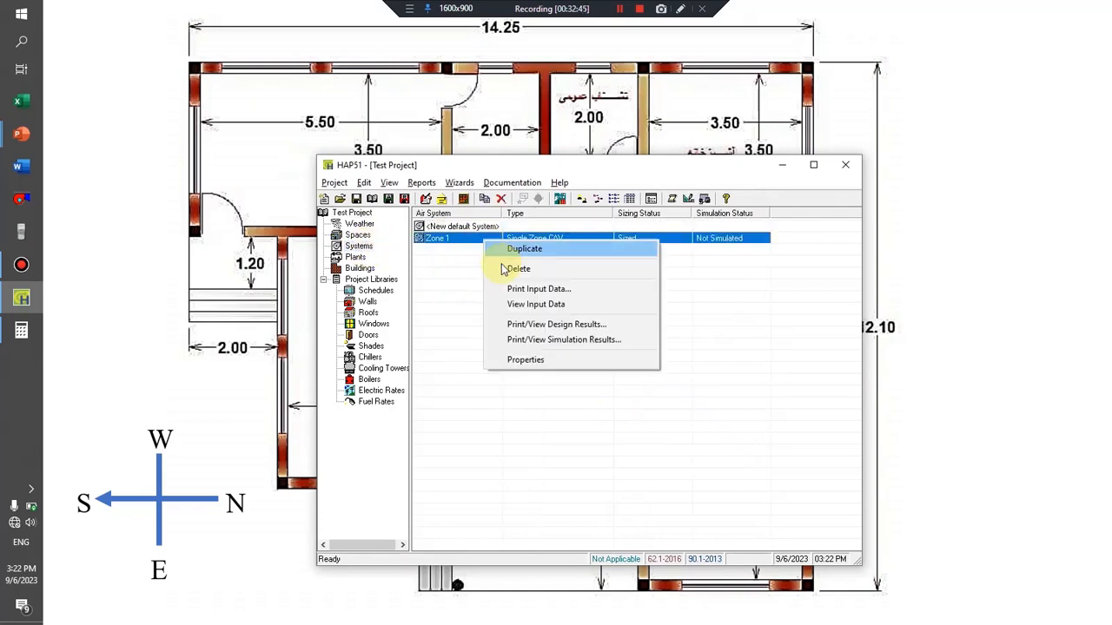
{"action": "left_click", "coordinate": [537, 326]}
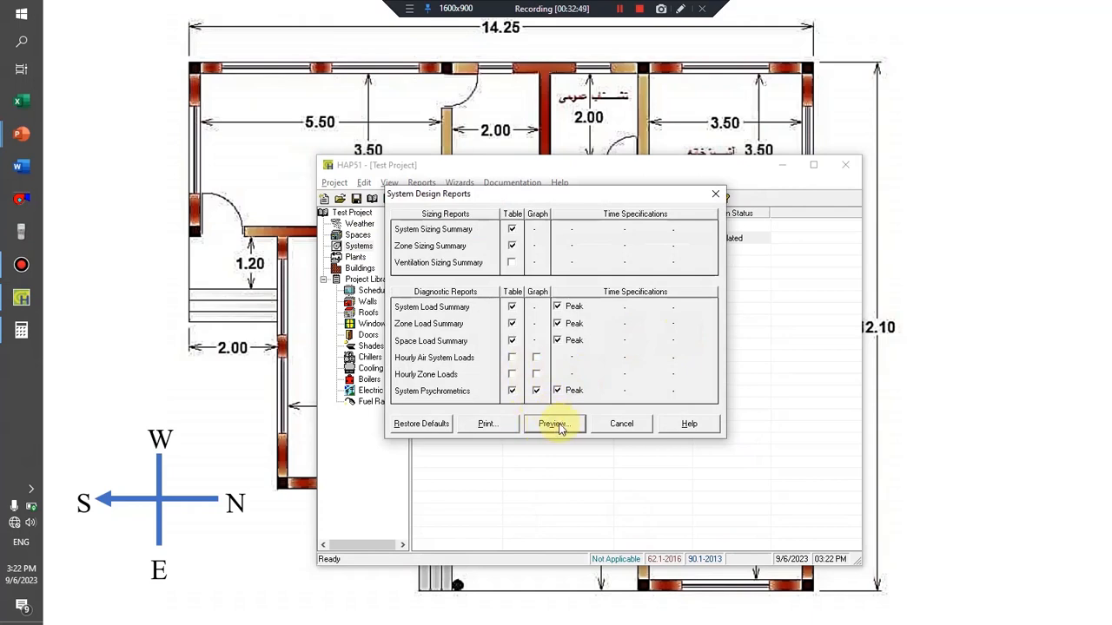
{"action": "left_click", "coordinate": [556, 424]}
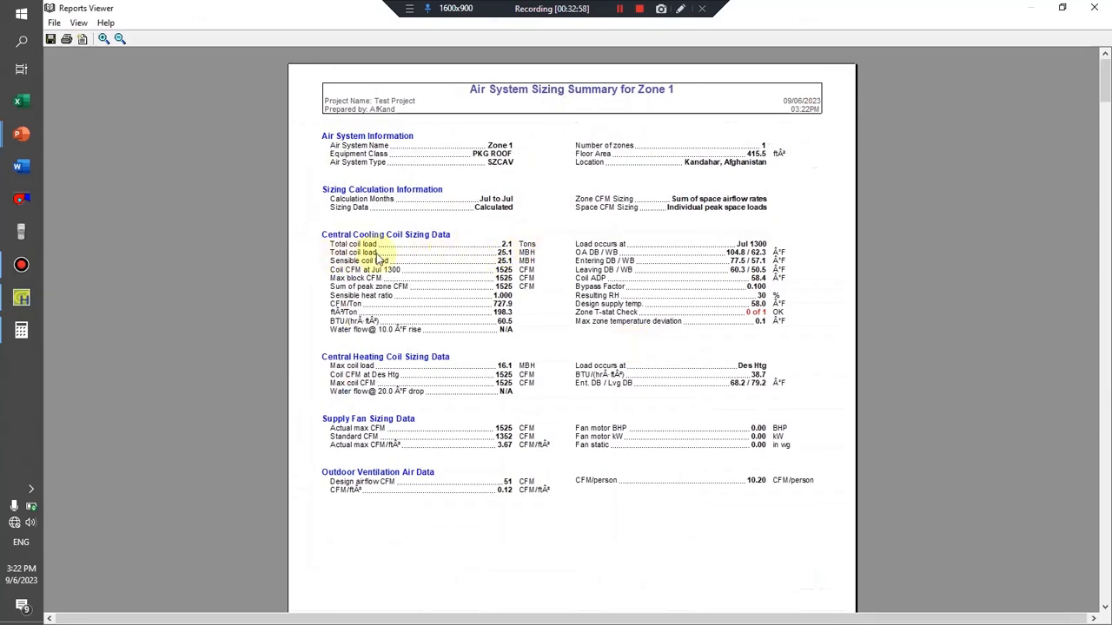
{"action": "scroll", "coordinate": [531, 354], "scroll_direction": "down", "scroll_amount": 10}
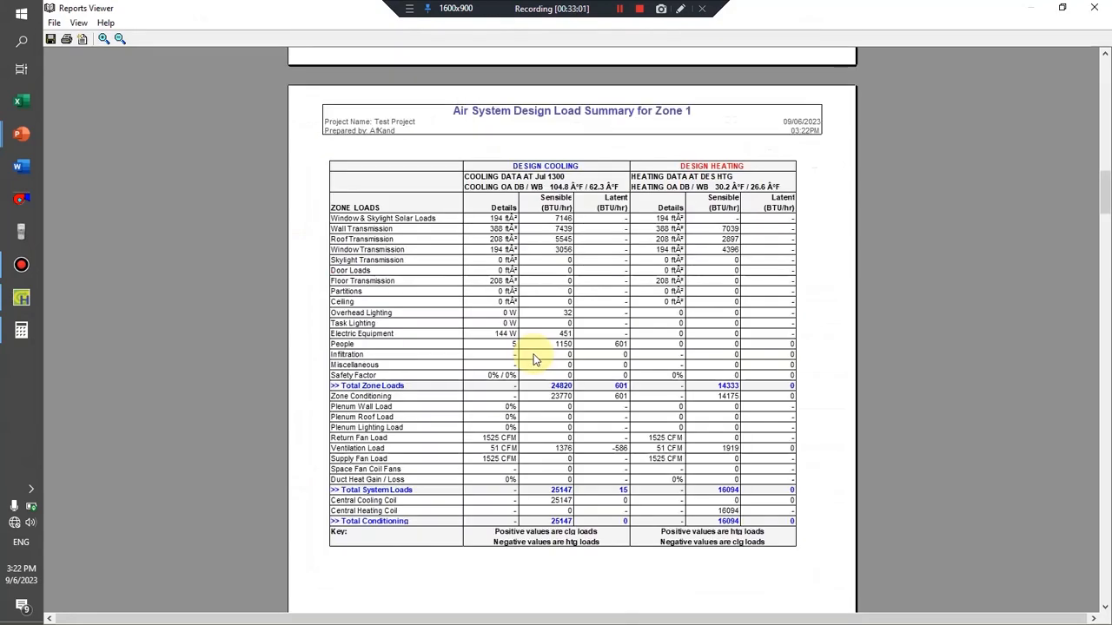
{"action": "scroll", "coordinate": [533, 360], "scroll_direction": "up", "scroll_amount": 10}
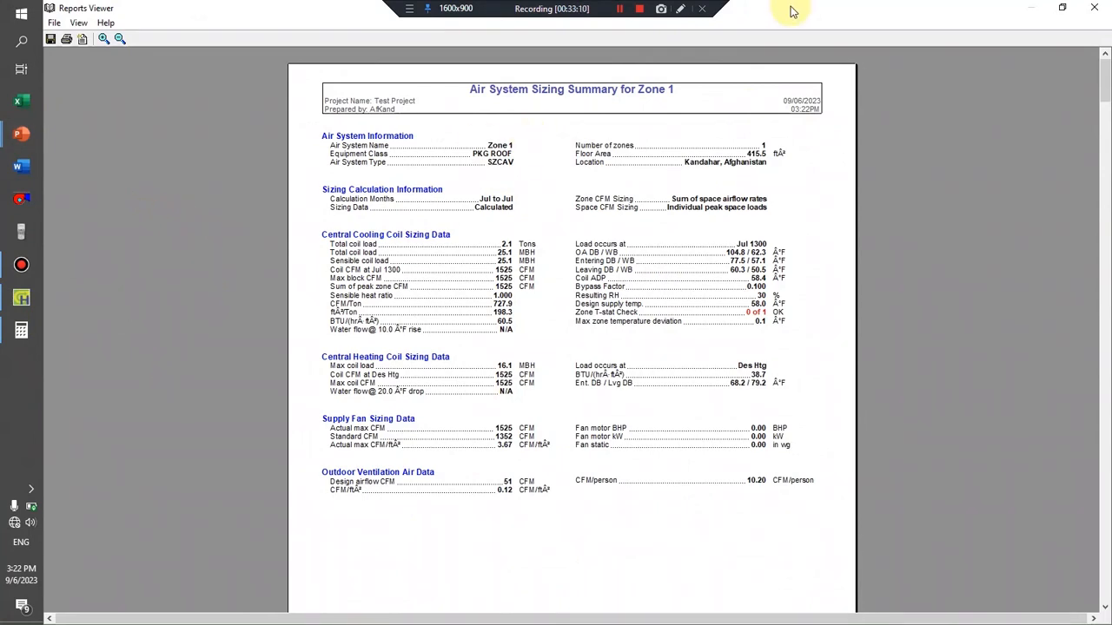
{"action": "left_click", "coordinate": [1095, 8]}
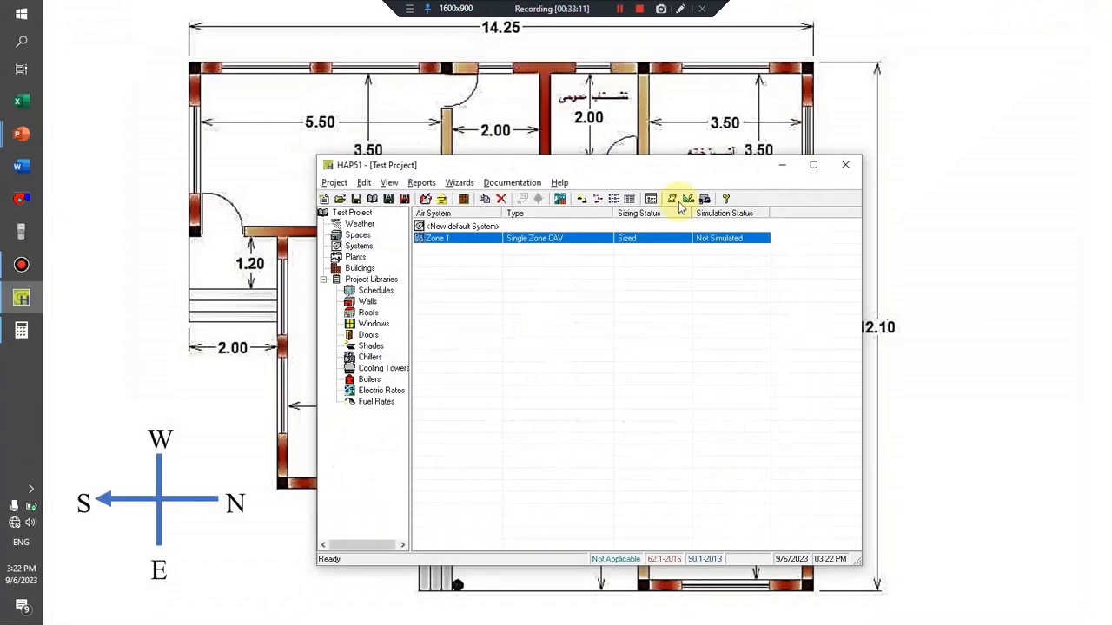
Switch to the PowerPoint slideshow and advance to the closing slide.
{"action": "left_click", "coordinate": [213, 388]}
{"action": "left_click", "coordinate": [213, 386]}
{"action": "left_click", "coordinate": [213, 387]}
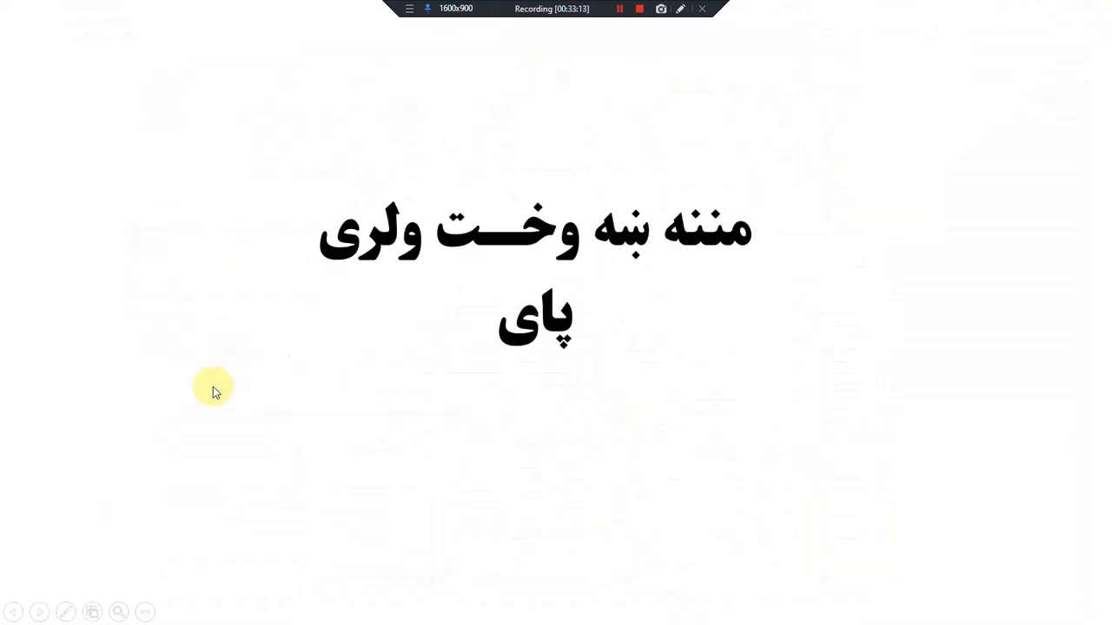